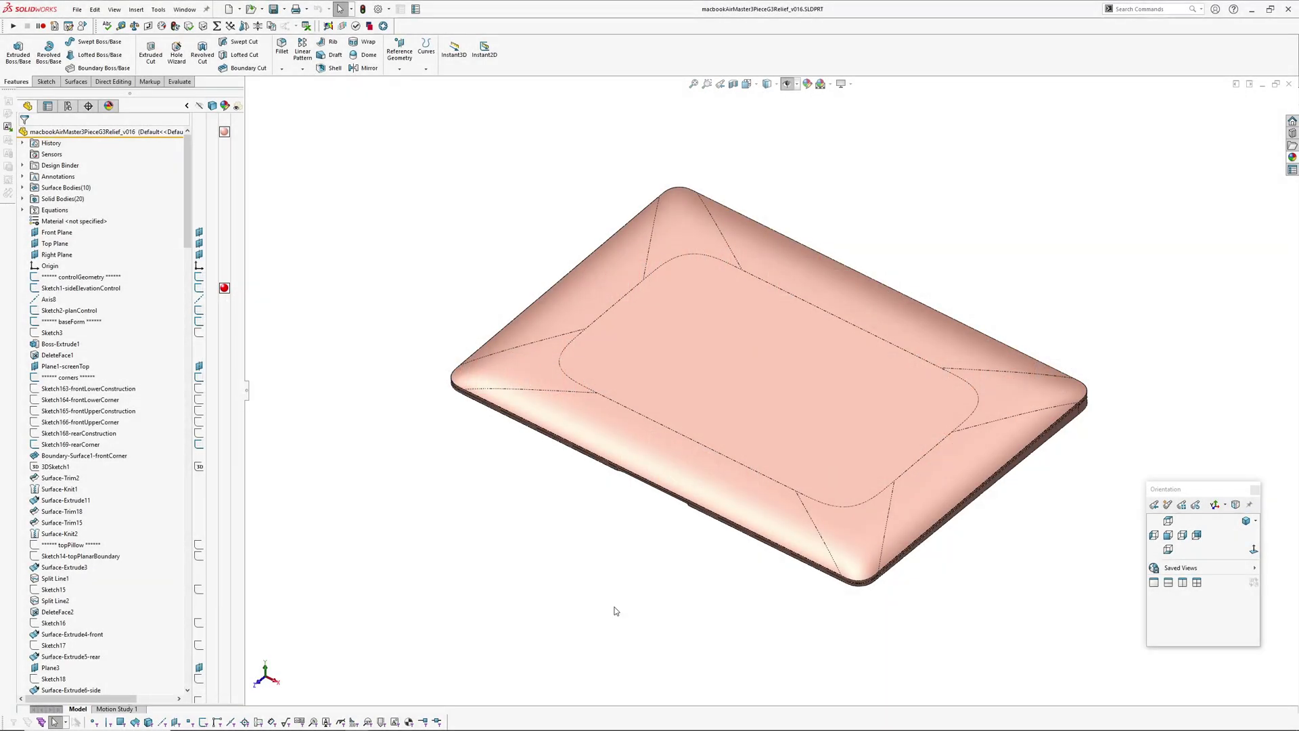
# Inspect the closed laptop model's pillowed top surface and its front corner.
pyautogui.keyDown('ctrl'); pyautogui.moveTo(647, 583); pyautogui.dragTo(597, 582, button='middle'); pyautogui.keyUp('ctrl')
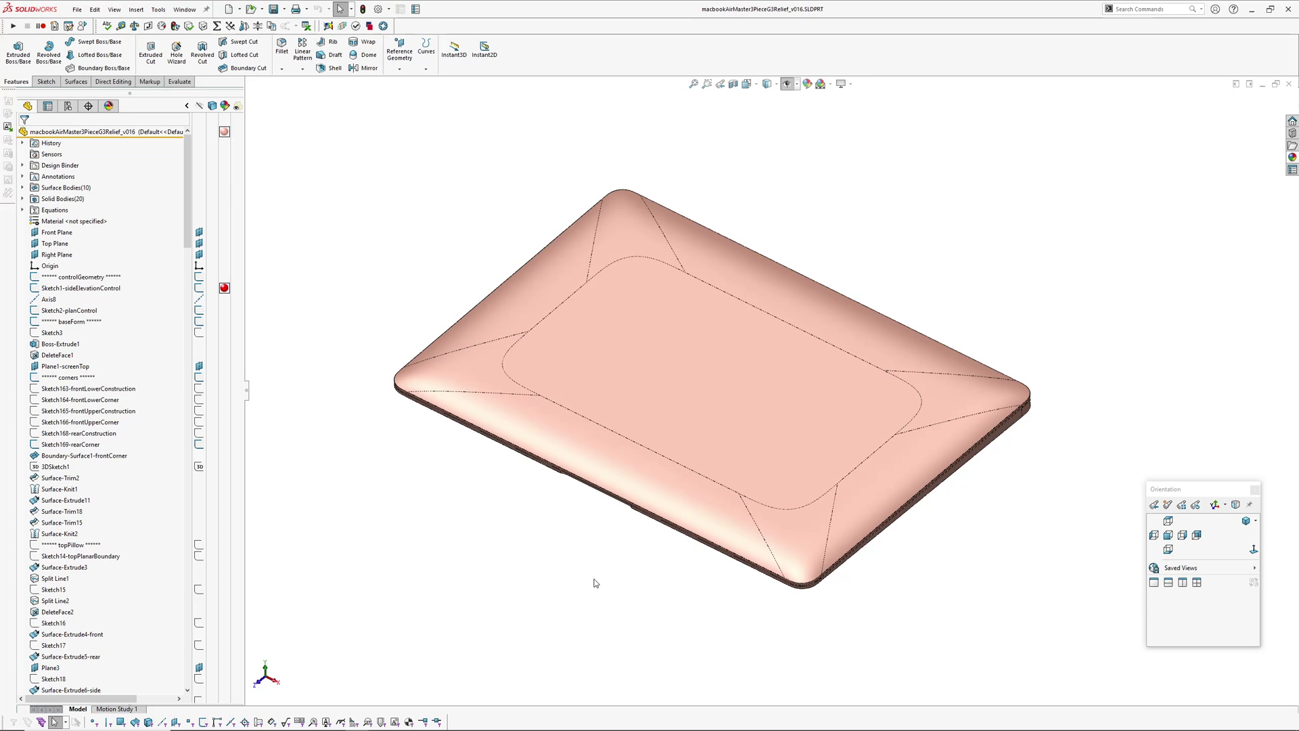
pyautogui.moveTo(623, 581); pyautogui.dragTo(718, 459, button='middle')
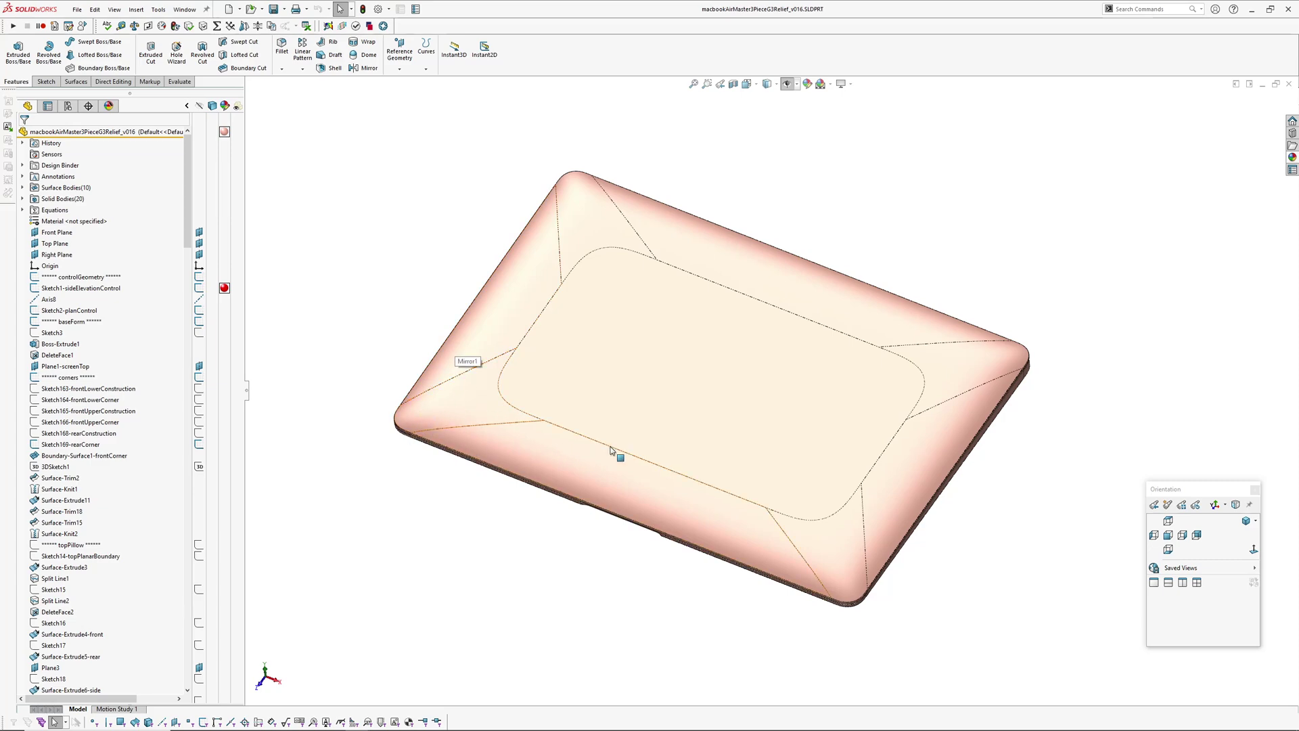
pyautogui.moveTo(913, 555); pyautogui.dragTo(856, 451, button='middle')
pyautogui.scroll(-5, 856, 451)
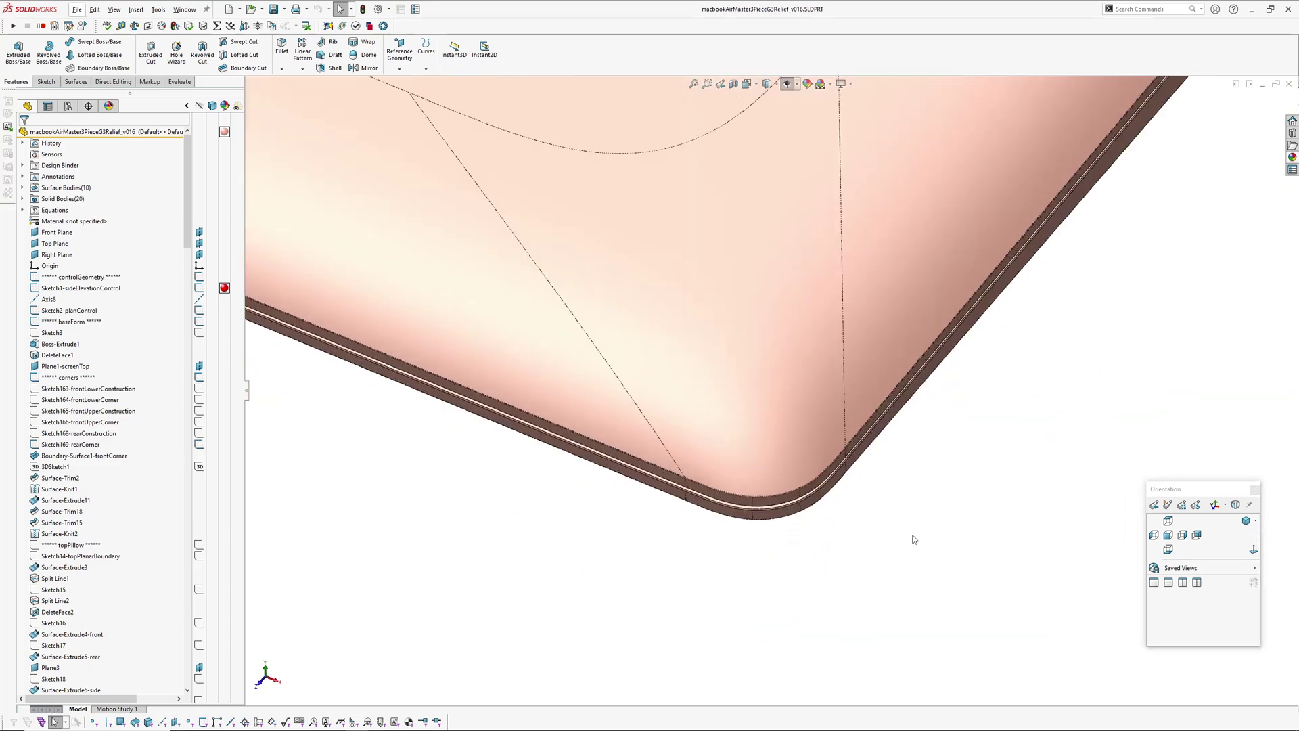
# Switch to Windows Photo Viewer and study the Apple Corner images on clothoidal transition, variations and pill/lozenge transition.
pyautogui.hotkey('alt', 'Tab')
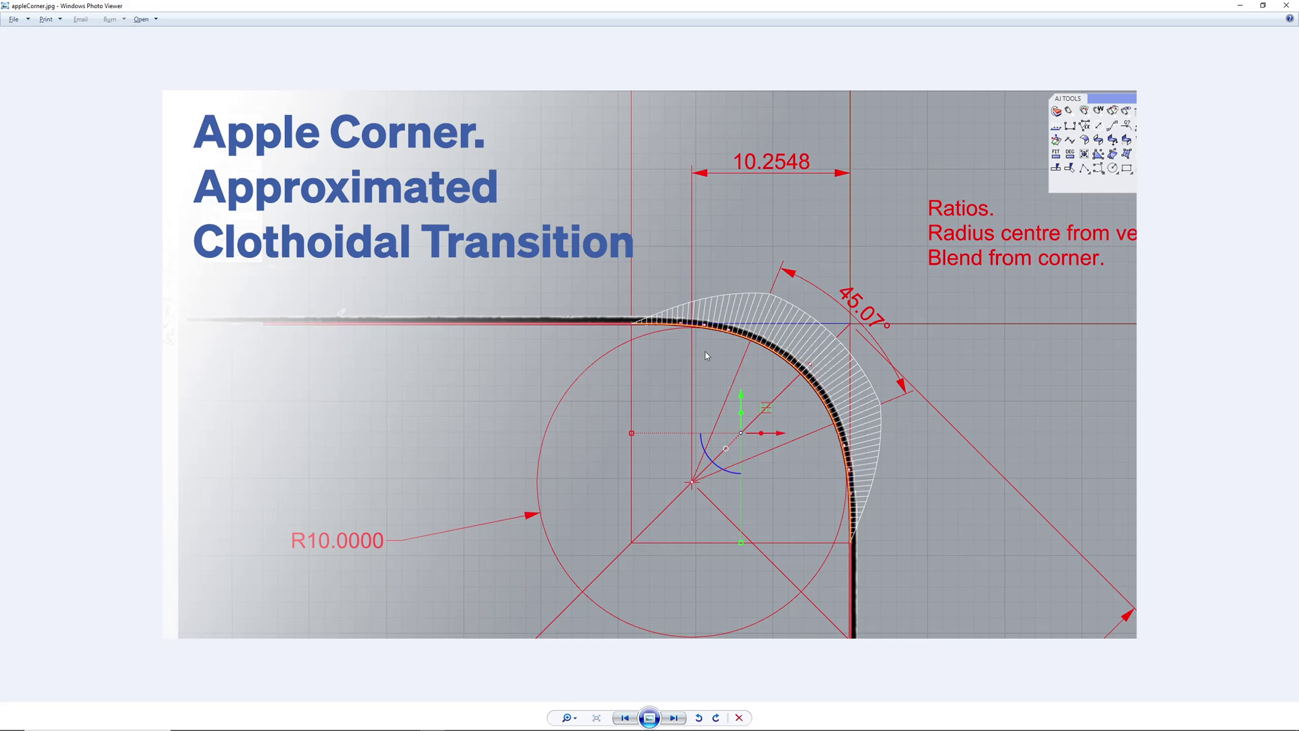
pyautogui.press('Right')
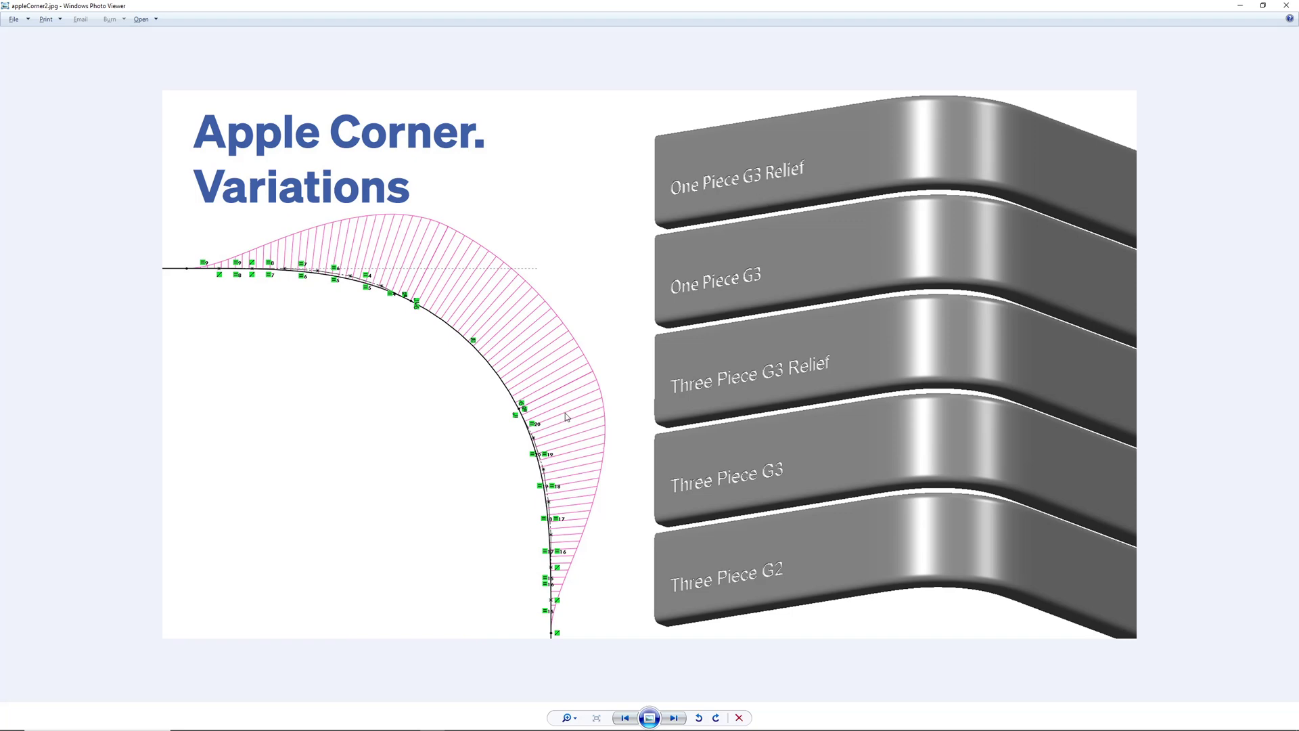
pyautogui.press('Left')
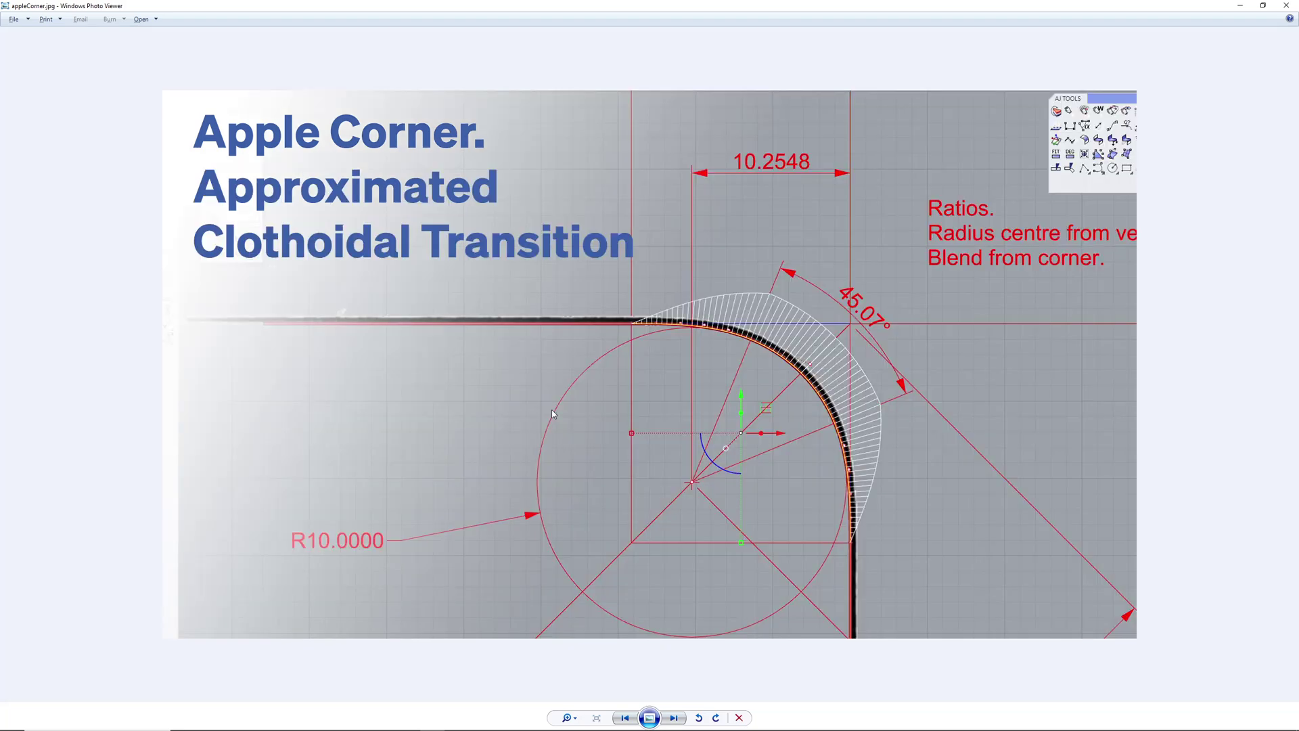
pyautogui.press('Right')
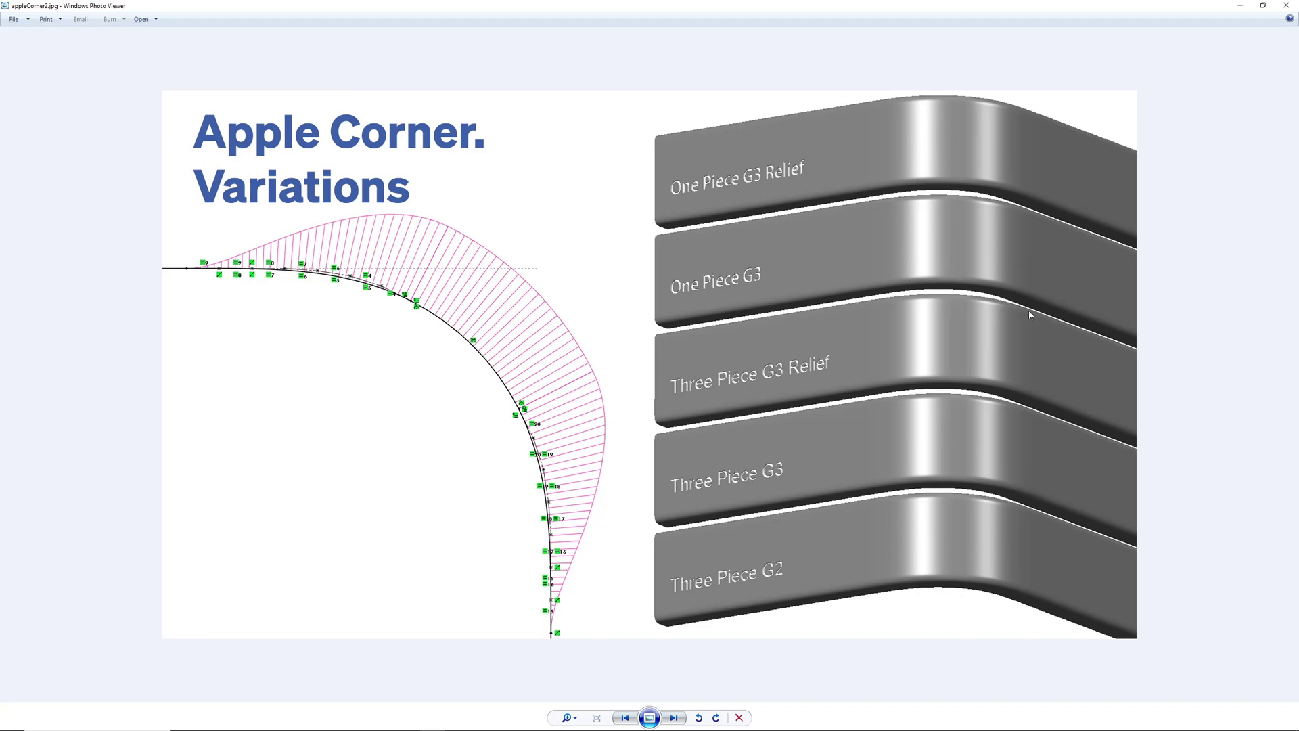
pyautogui.press('Right')
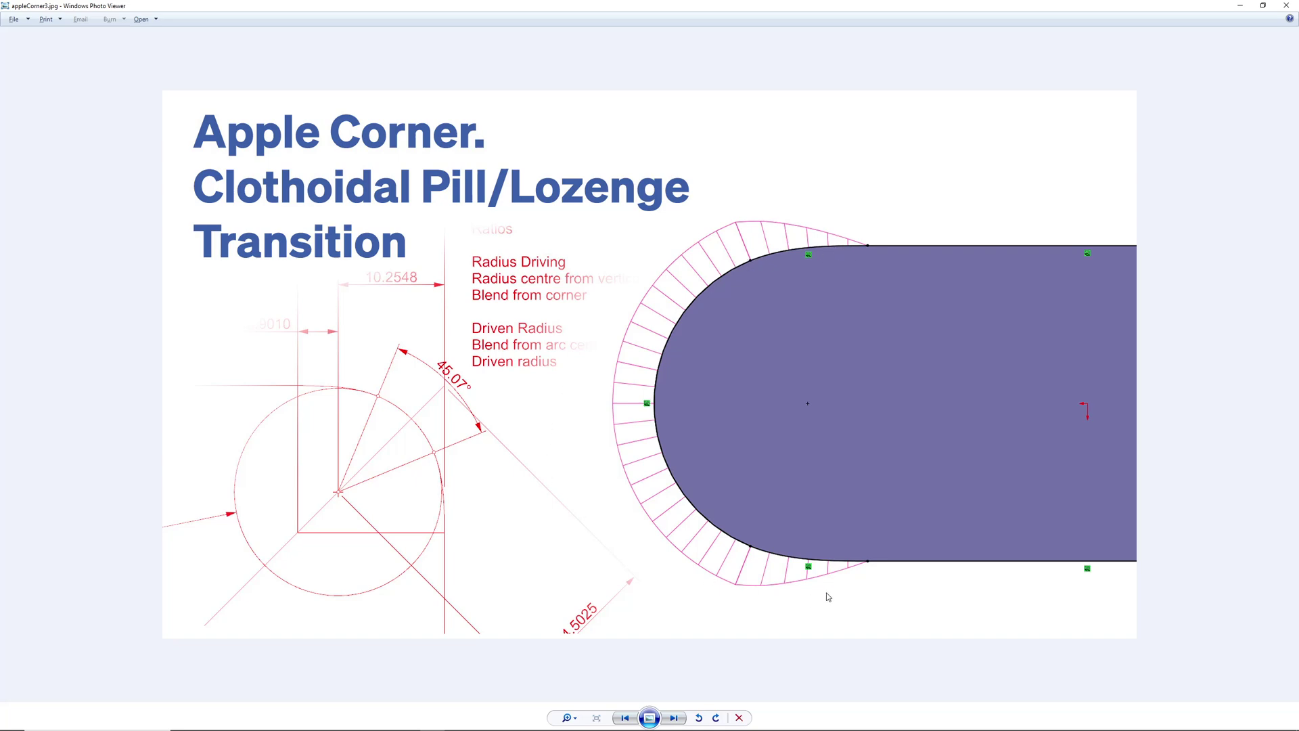
pyautogui.press('Right')
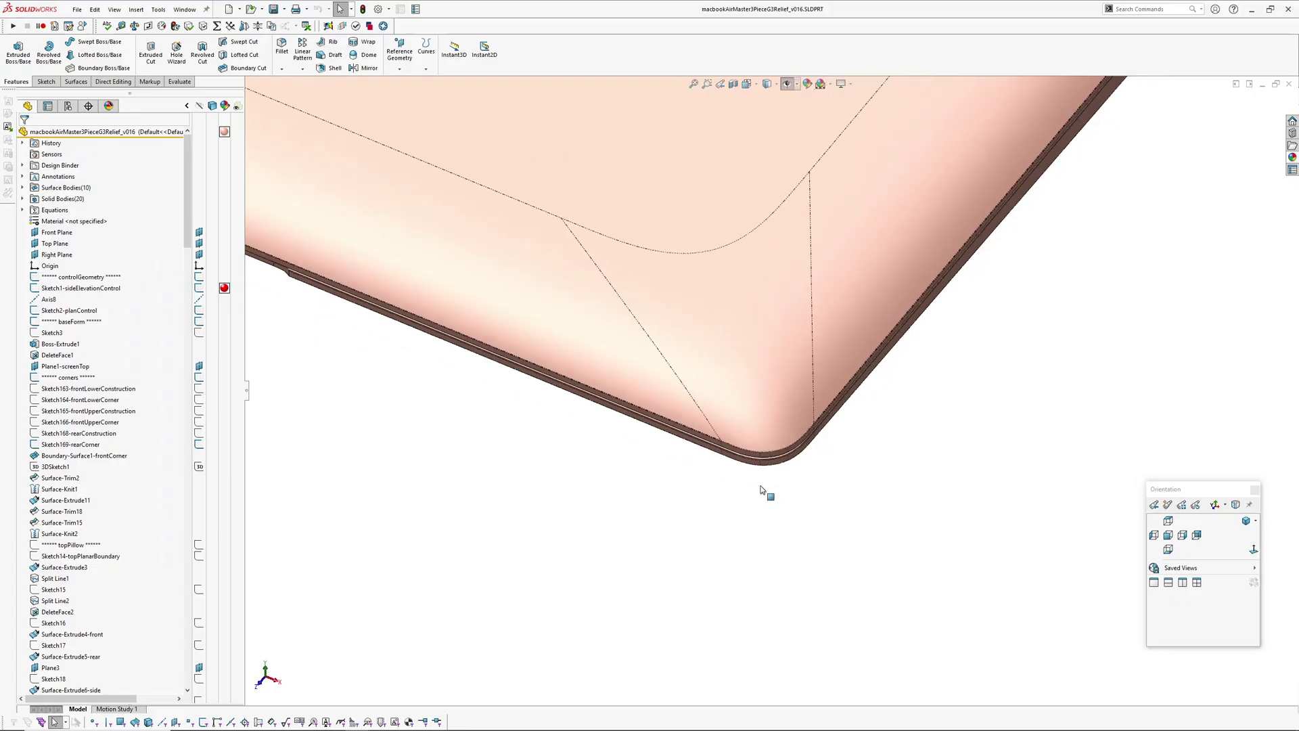
# Switch back to SolidWorks and inspect the laptop's underside around the corner feet and screws.
pyautogui.scroll(5, 751, 415)
pyautogui.moveTo(751, 415); pyautogui.dragTo(826, 230, button='middle')
pyautogui.scroll(-5, 477, 218)
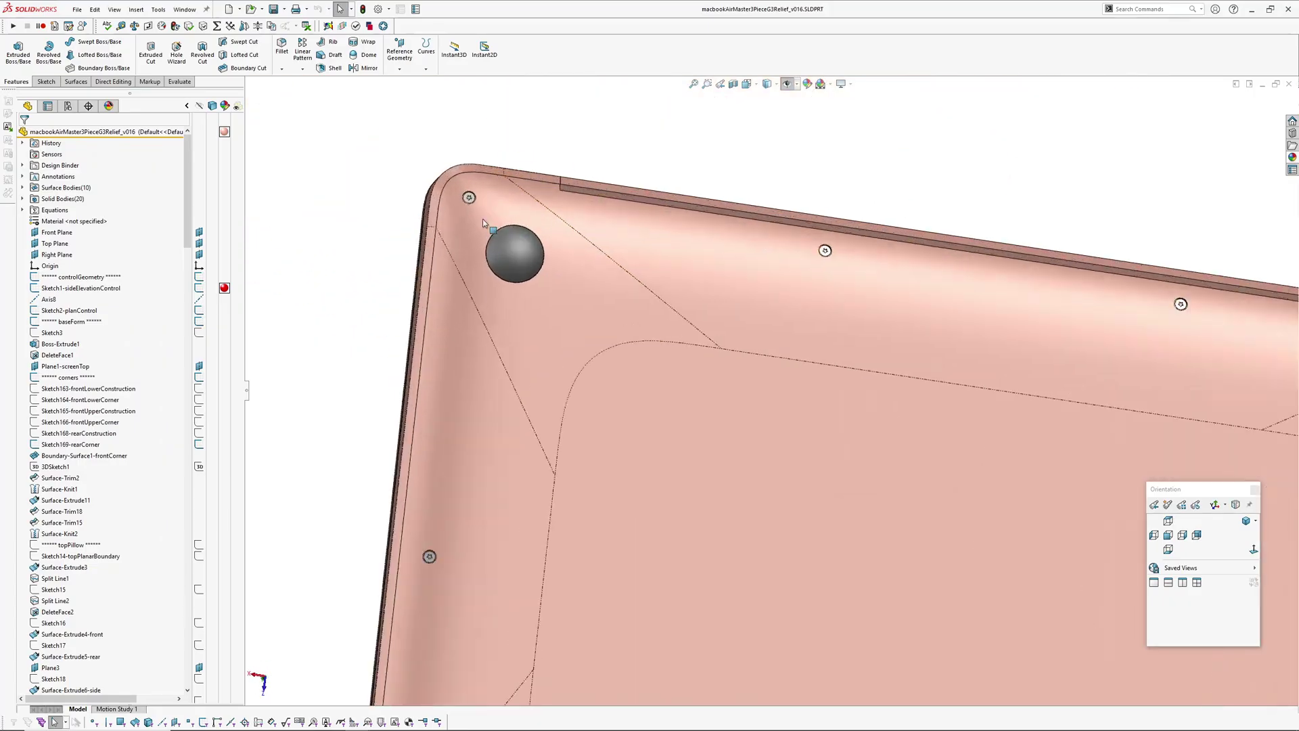
pyautogui.moveTo(477, 218); pyautogui.dragTo(505, 225, button='middle')
pyautogui.scroll(-5, 507, 226)
pyautogui.moveTo(545, 273); pyautogui.dragTo(544, 310, button='middle')
pyautogui.scroll(5, 769, 306)
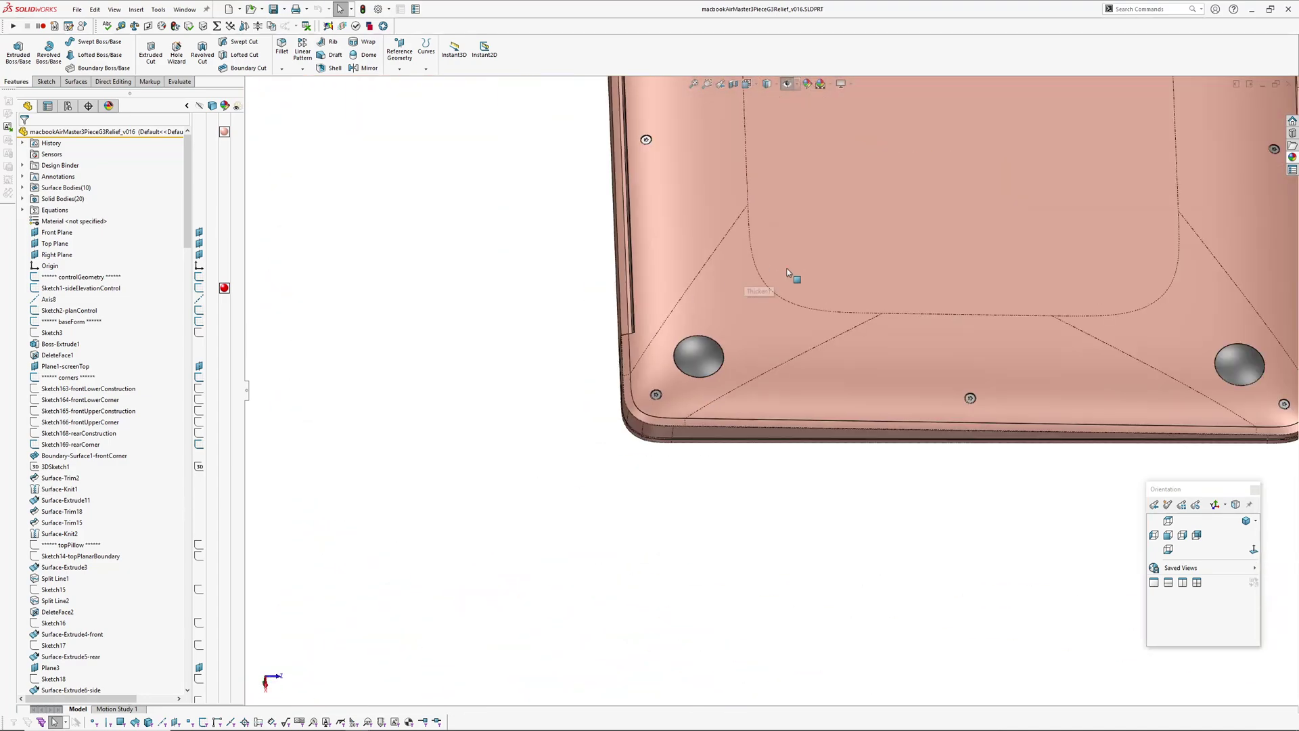
pyautogui.moveTo(769, 307); pyautogui.dragTo(684, 485, button='middle')
pyautogui.scroll(3, 725, 348)
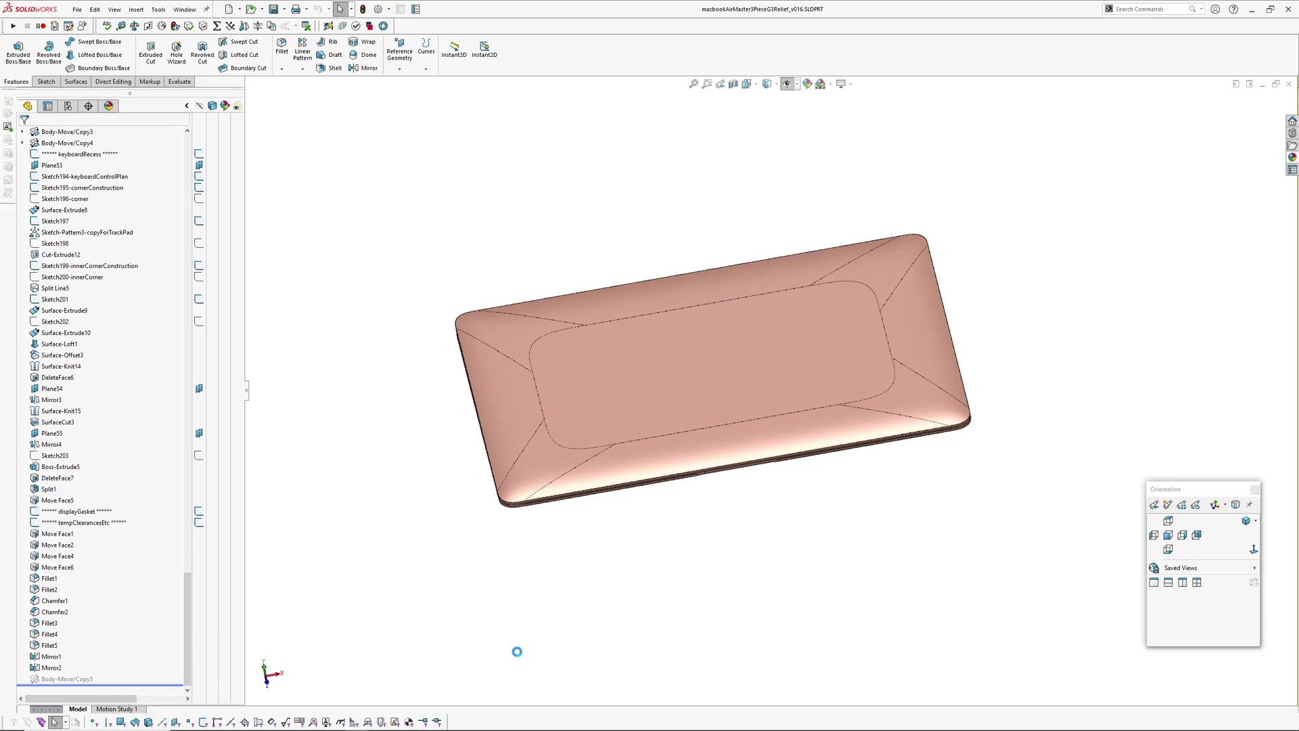
# Inspect the laptop in its open position and roll the model back to just before Body-Move/Copy5.
pyautogui.moveTo(517, 652); pyautogui.dragTo(717, 514, button='middle')
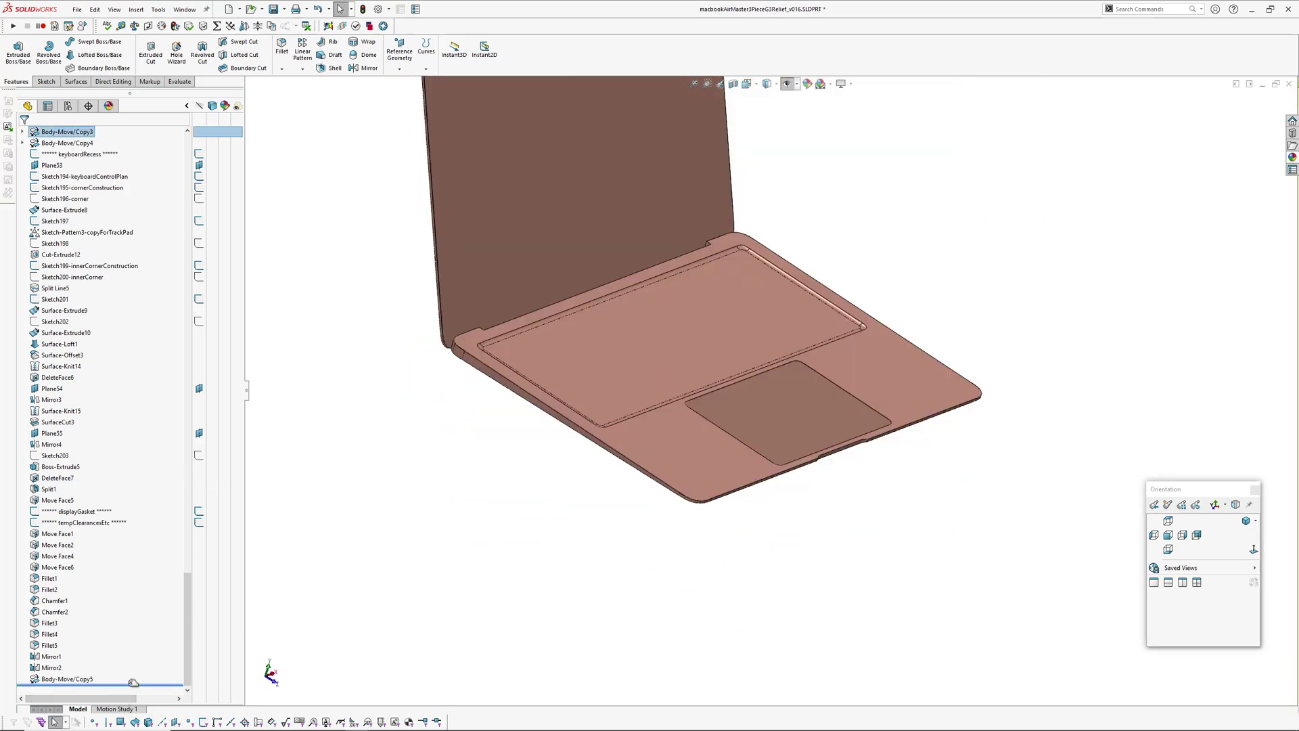
pyautogui.moveTo(131, 685); pyautogui.dragTo(130, 672)
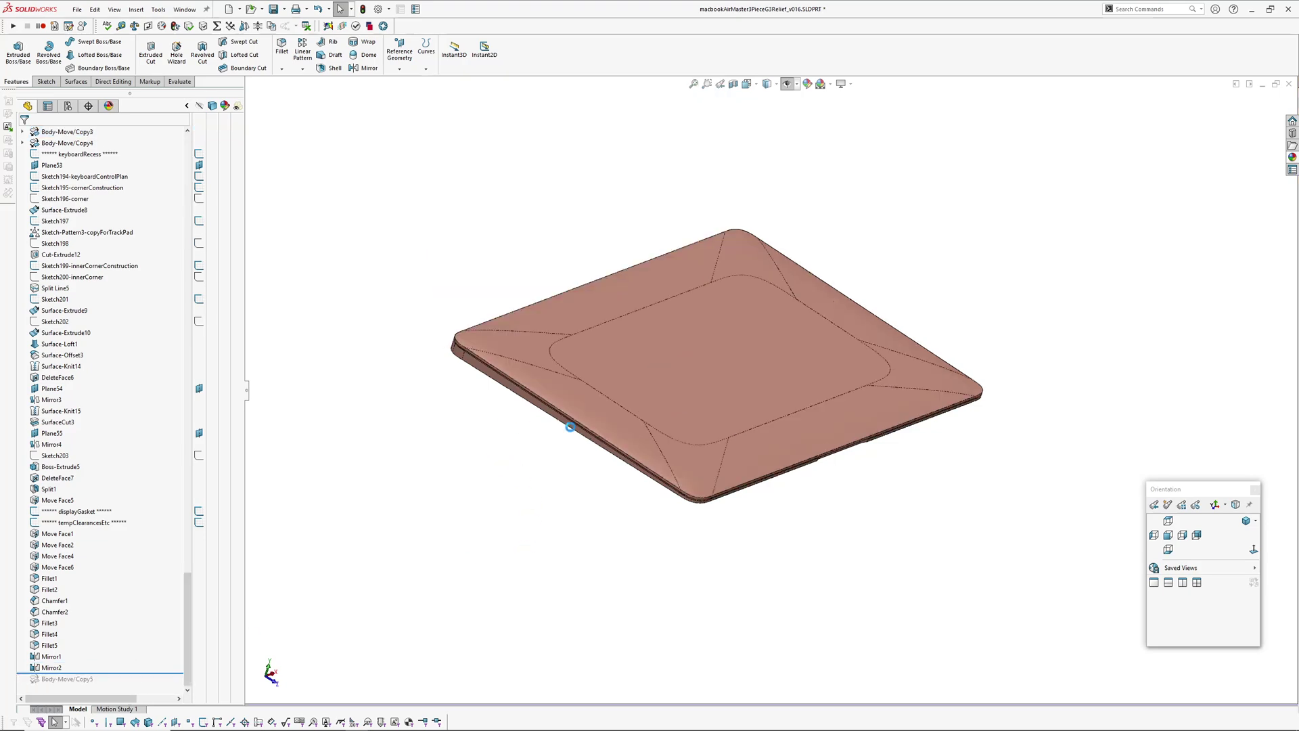
# Examine the closed laptop's side edges and the vertical faces around the corner above the foot.
pyautogui.moveTo(624, 427); pyautogui.dragTo(702, 464, button='middle')
pyautogui.scroll(5, 699, 460)
pyautogui.middleClick(725, 469)
pyautogui.scroll(-5, 502, 452)
pyautogui.moveTo(502, 453); pyautogui.dragTo(619, 359, button='middle')
pyautogui.scroll(-3, 620, 369)
pyautogui.scroll(4, 736, 412)
pyautogui.moveTo(736, 412); pyautogui.dragTo(444, 378, button='middle')
pyautogui.scroll(2, 444, 378)
pyautogui.scroll(-5, 778, 398)
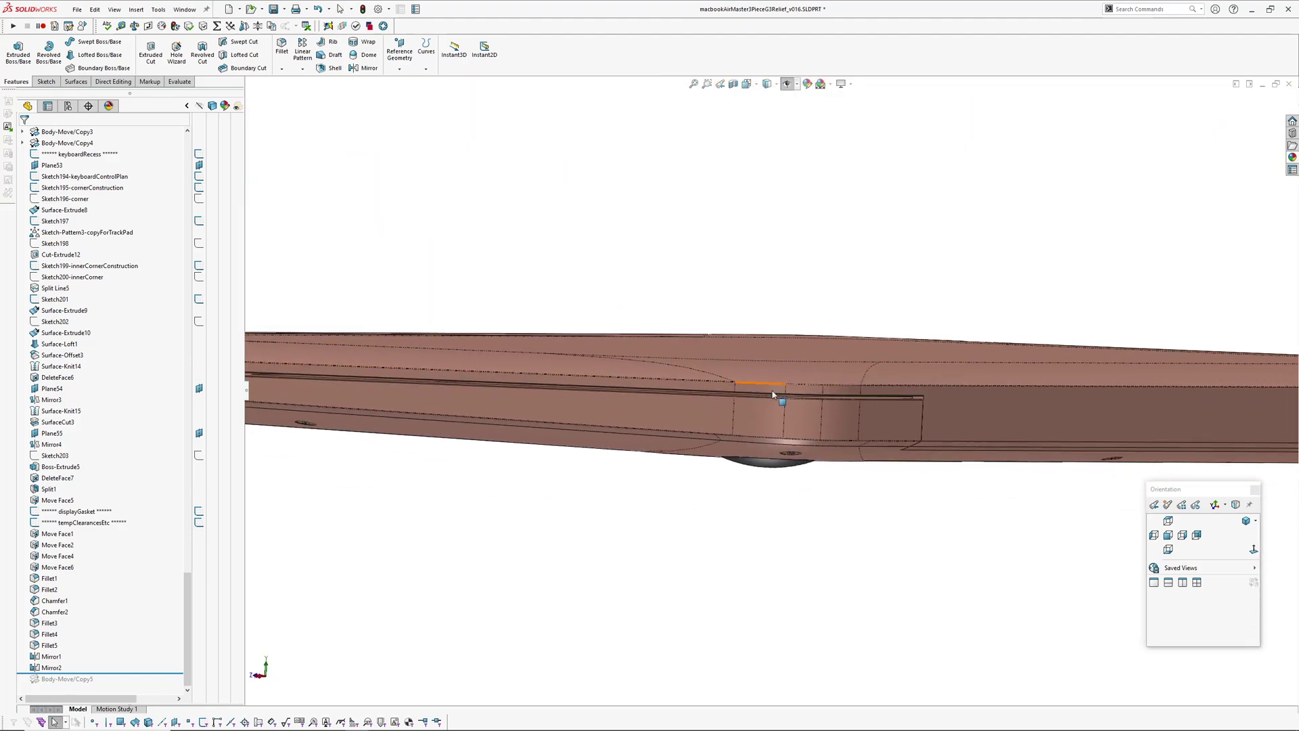
# Compare the laptop's front corner with the curvature comb in the Apple Corner Variations image in Windows Photo Viewer.
pyautogui.scroll(4, 770, 394)
pyautogui.moveTo(700, 386); pyautogui.dragTo(798, 522, button='middle')
pyautogui.scroll(-4, 716, 485)
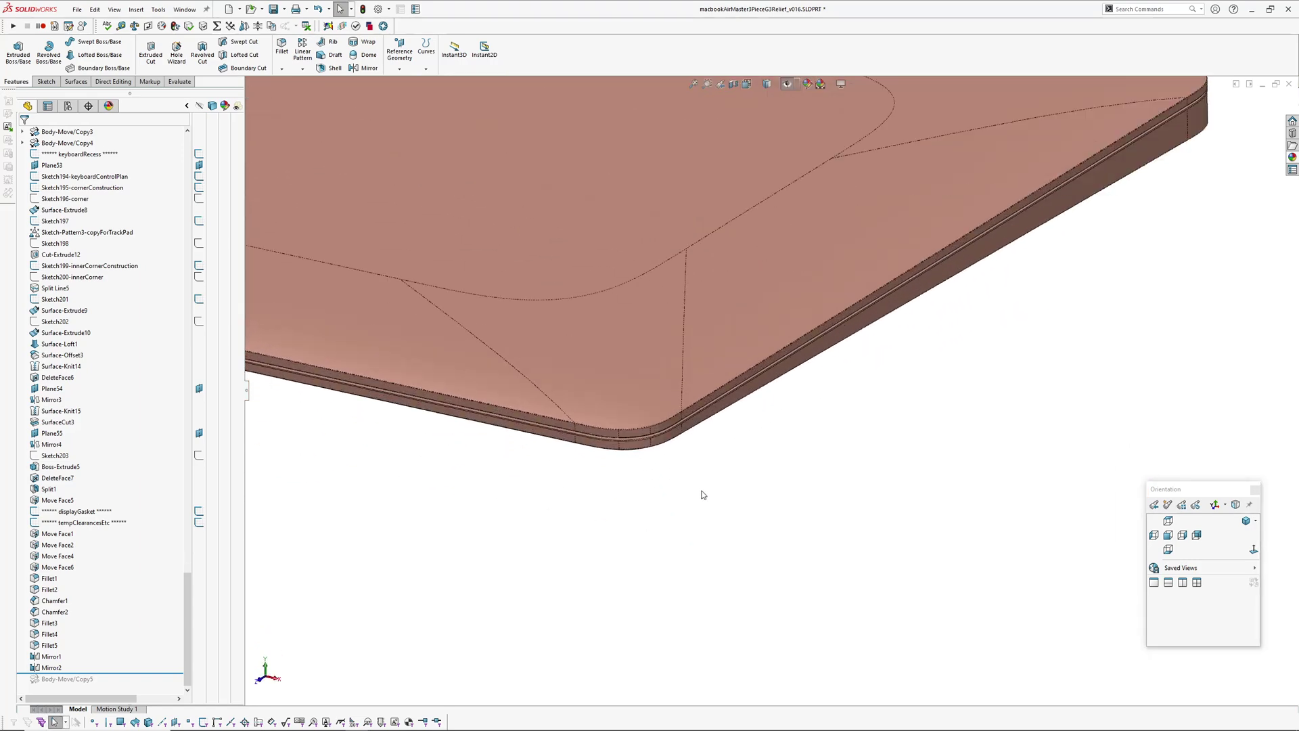
pyautogui.scroll(-2, 677, 461)
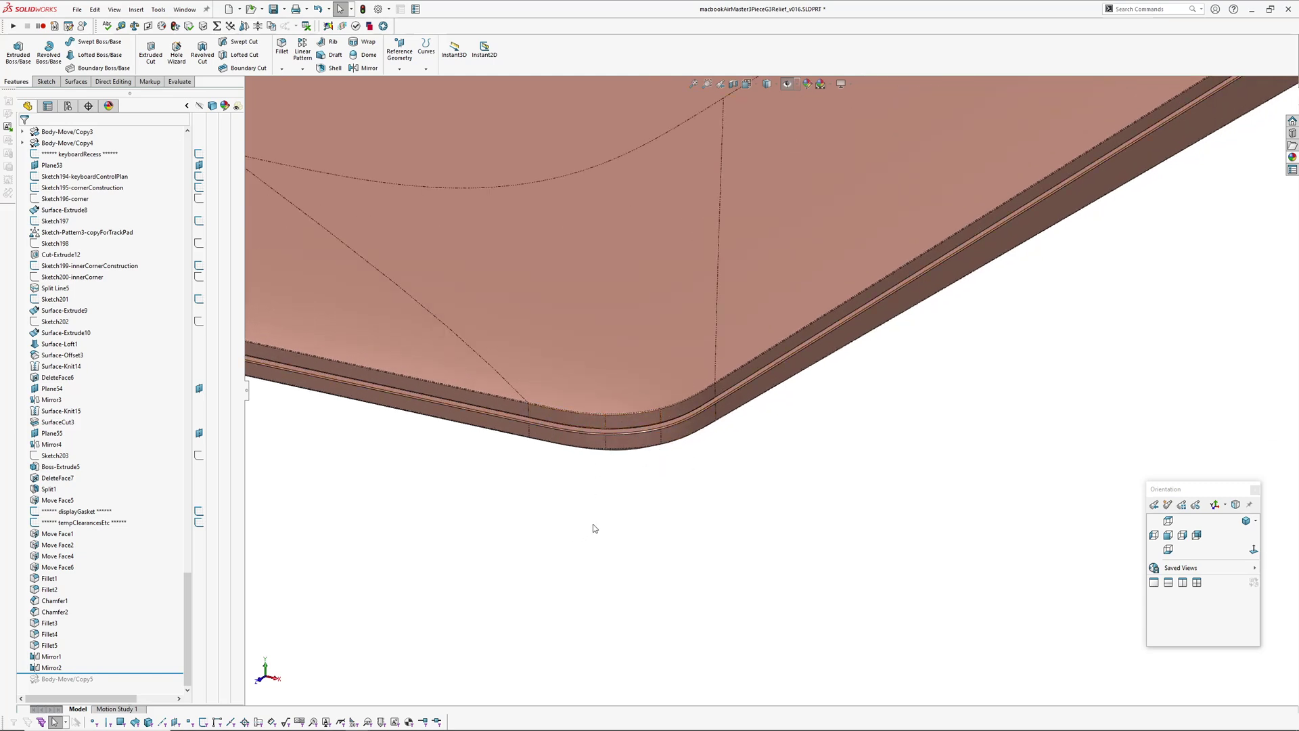
pyautogui.keyDown('ctrl'); pyautogui.moveTo(595, 523); pyautogui.dragTo(595, 568, button='middle'); pyautogui.keyUp('ctrl')
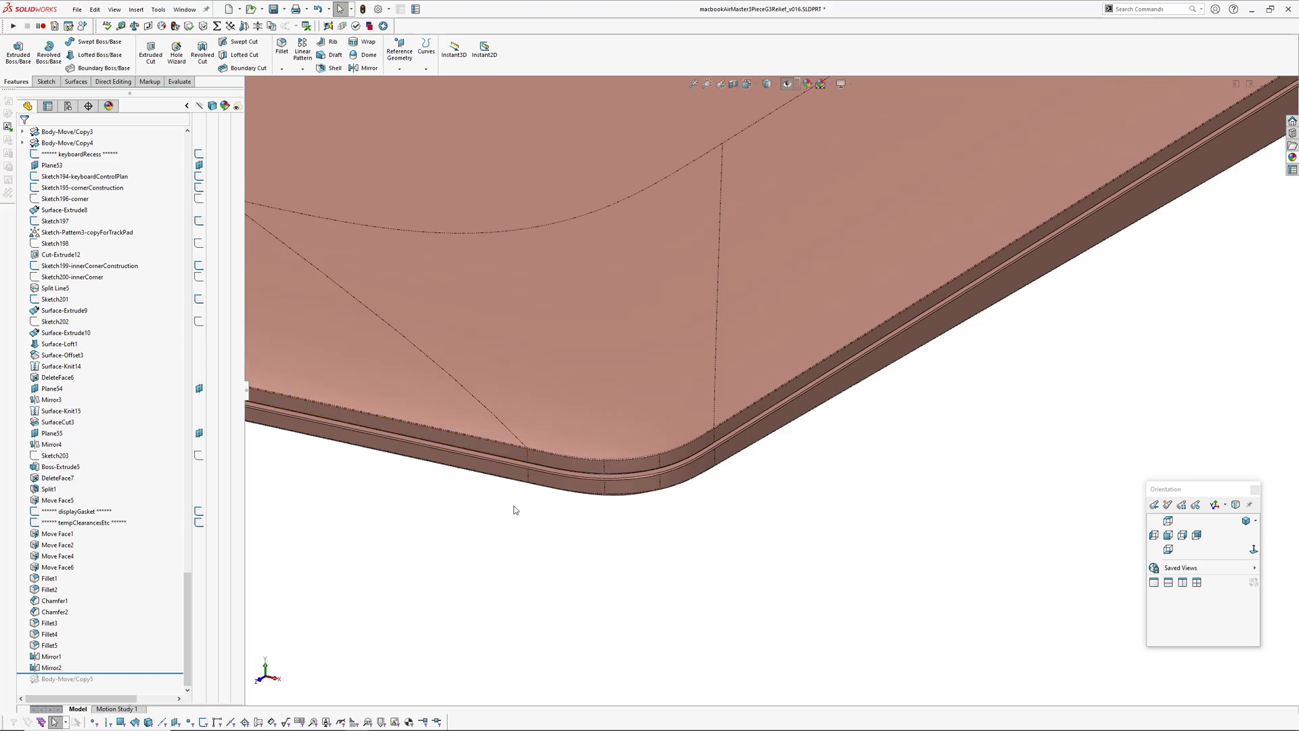
pyautogui.hotkey('alt', 'Tab')
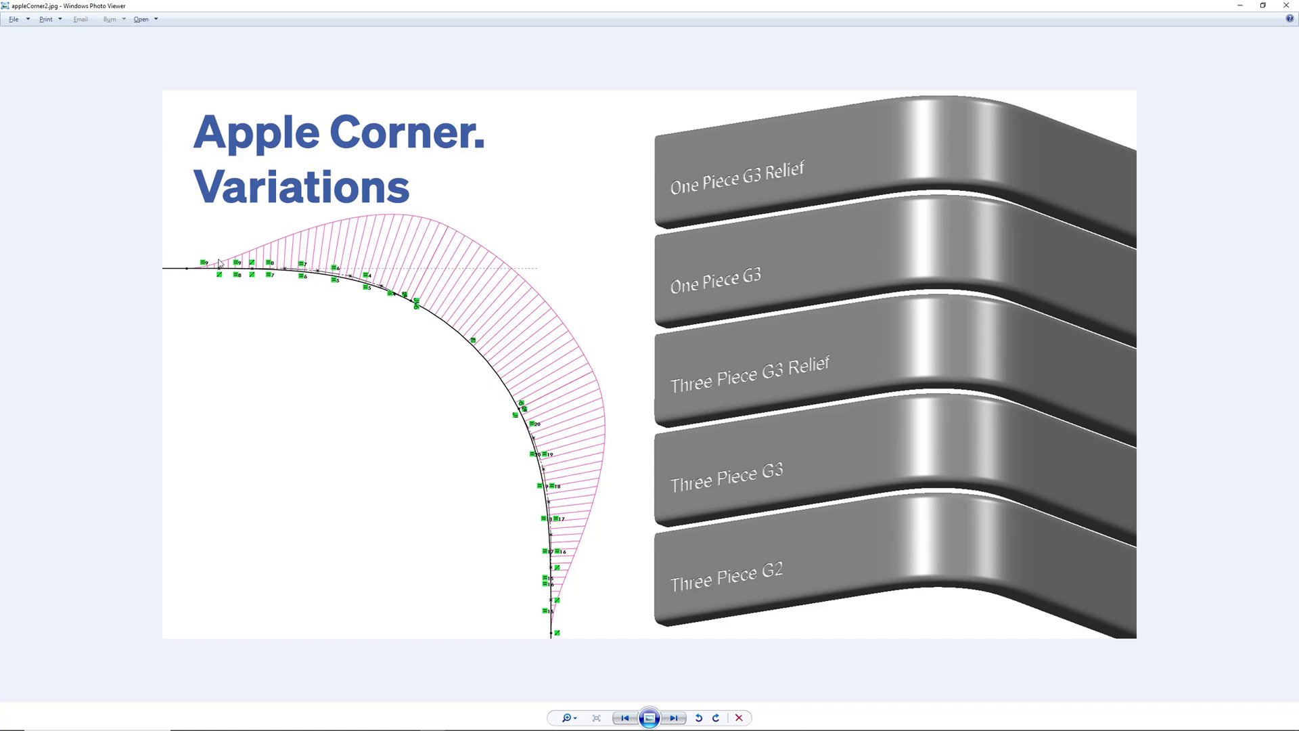
pyautogui.hotkey('alt', 'Tab')
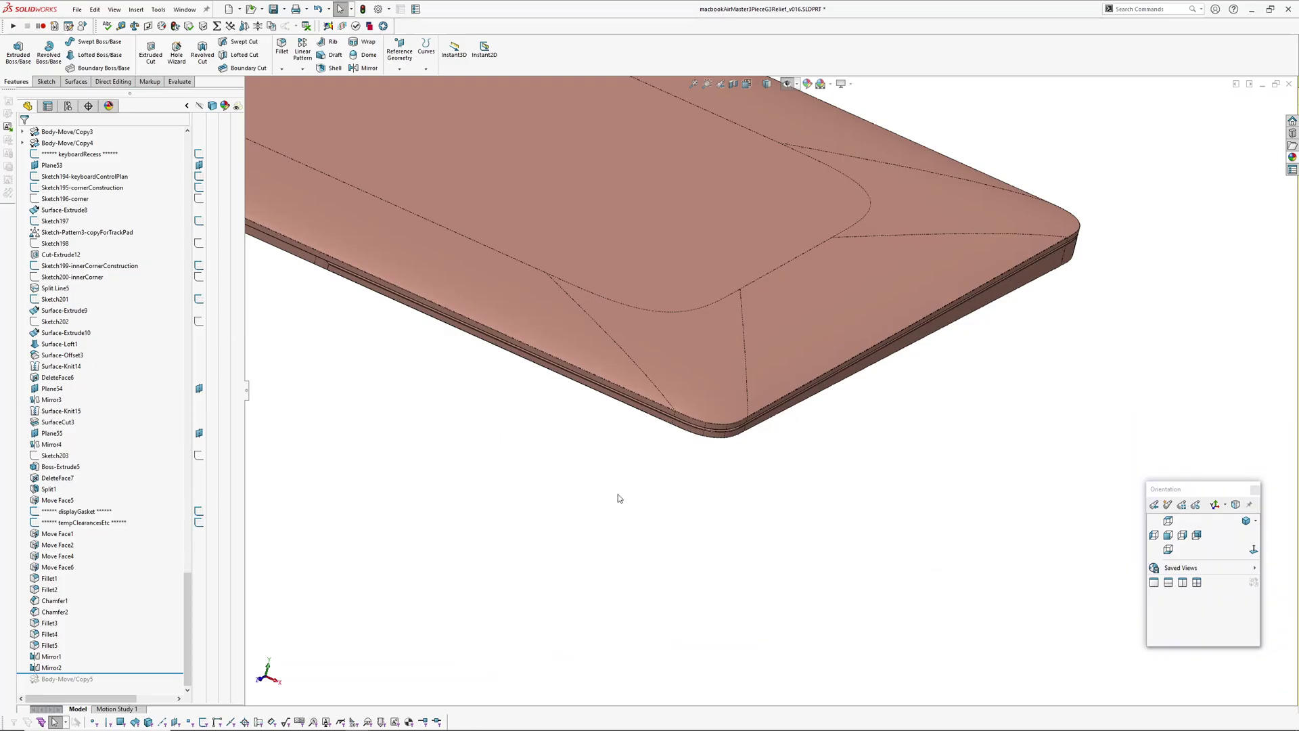
pyautogui.scroll(-5, 738, 454)
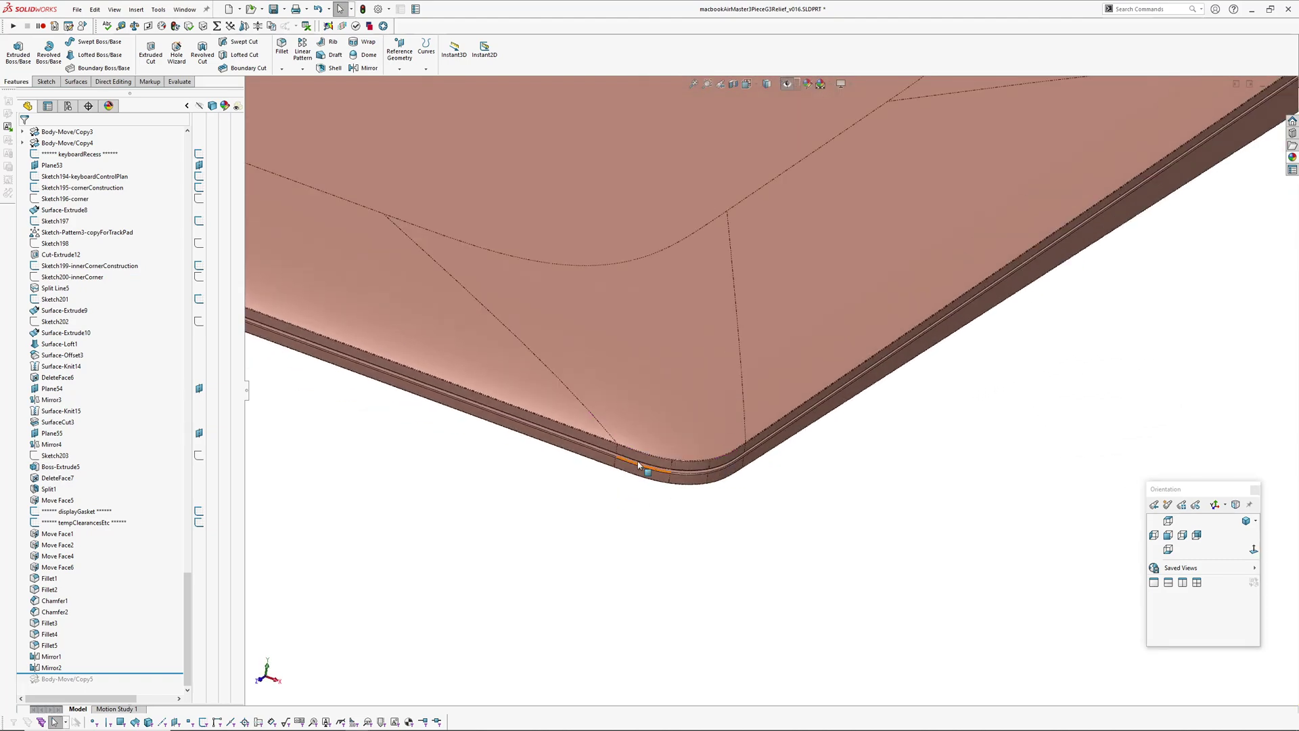
pyautogui.moveTo(665, 599)
pyautogui.mouseDown(button='middle')
pyautogui.moveTo(676, 478)
pyautogui.moveTo(647, 566)
pyautogui.moveTo(679, 577)
pyautogui.moveTo(685, 595)
pyautogui.moveTo(676, 589)
pyautogui.mouseUp(button='middle')
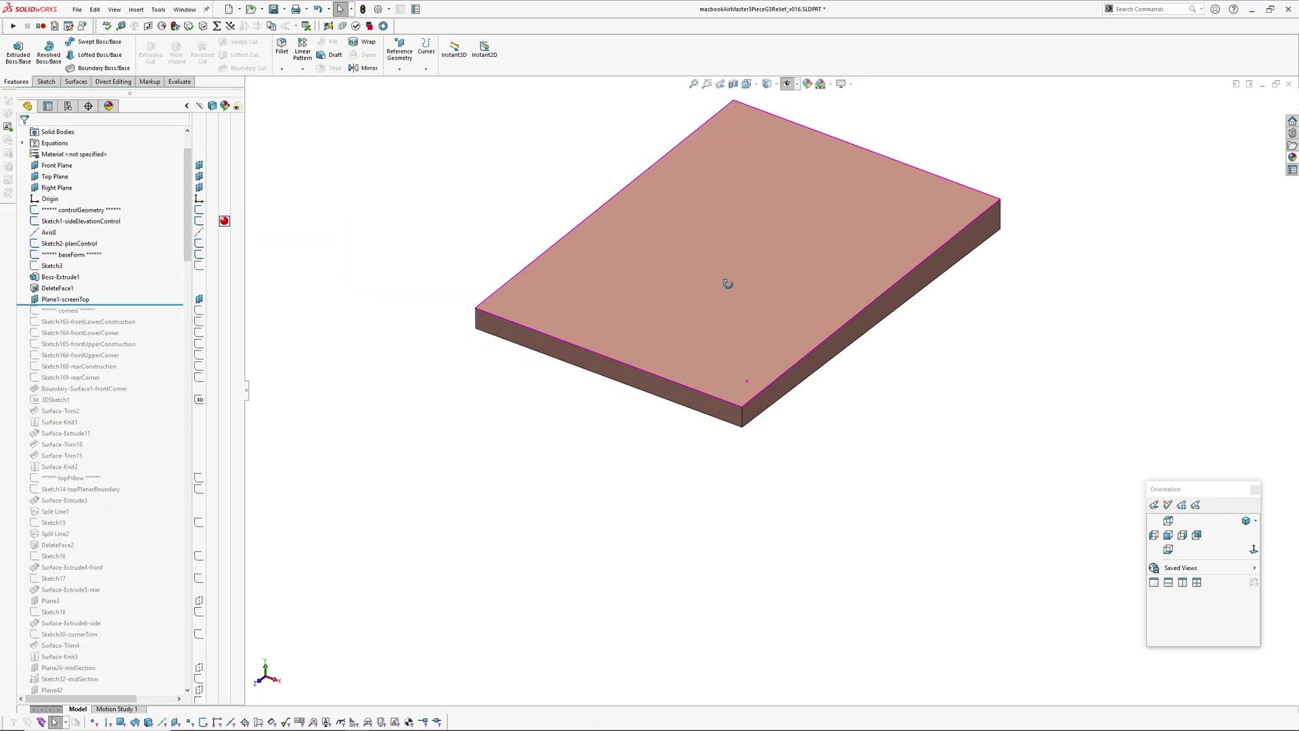
# Roll the feature history forward to just after Sketch164-frontLowerCorner and locate the base form's front lower corner.
pyautogui.moveTo(725, 281); pyautogui.dragTo(659, 386, button='middle')
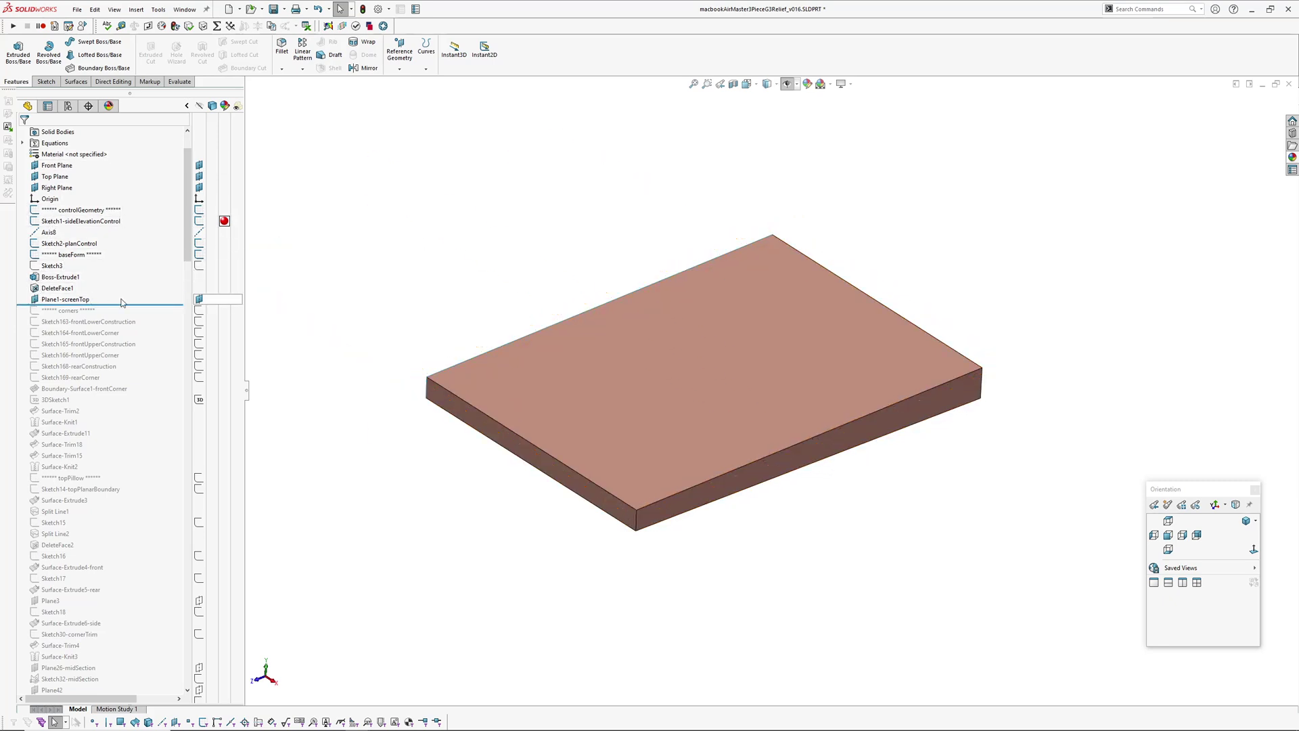
pyautogui.moveTo(159, 305); pyautogui.dragTo(159, 338)
pyautogui.click(99, 323)
pyautogui.moveTo(702, 506)
pyautogui.mouseDown(button='middle')
pyautogui.moveTo(706, 480)
pyautogui.moveTo(754, 597)
pyautogui.mouseUp(button='middle')
pyautogui.moveTo(832, 573)
pyautogui.keyDown('ctrl'); pyautogui.mouseDown(button='middle')
pyautogui.moveTo(699, 442)
pyautogui.moveTo(721, 430)
pyautogui.moveTo(707, 423)
pyautogui.mouseUp(button='middle'); pyautogui.keyUp('ctrl')
pyautogui.scroll(-3, 699, 440)
pyautogui.scroll(-4, 696, 340)
pyautogui.moveTo(696, 340)
pyautogui.mouseDown(button='middle')
pyautogui.moveTo(705, 402)
pyautogui.moveTo(760, 436)
pyautogui.mouseUp(button='middle')
pyautogui.press('w')
pyautogui.scroll(-3, 750, 420)
pyautogui.click(901, 467)
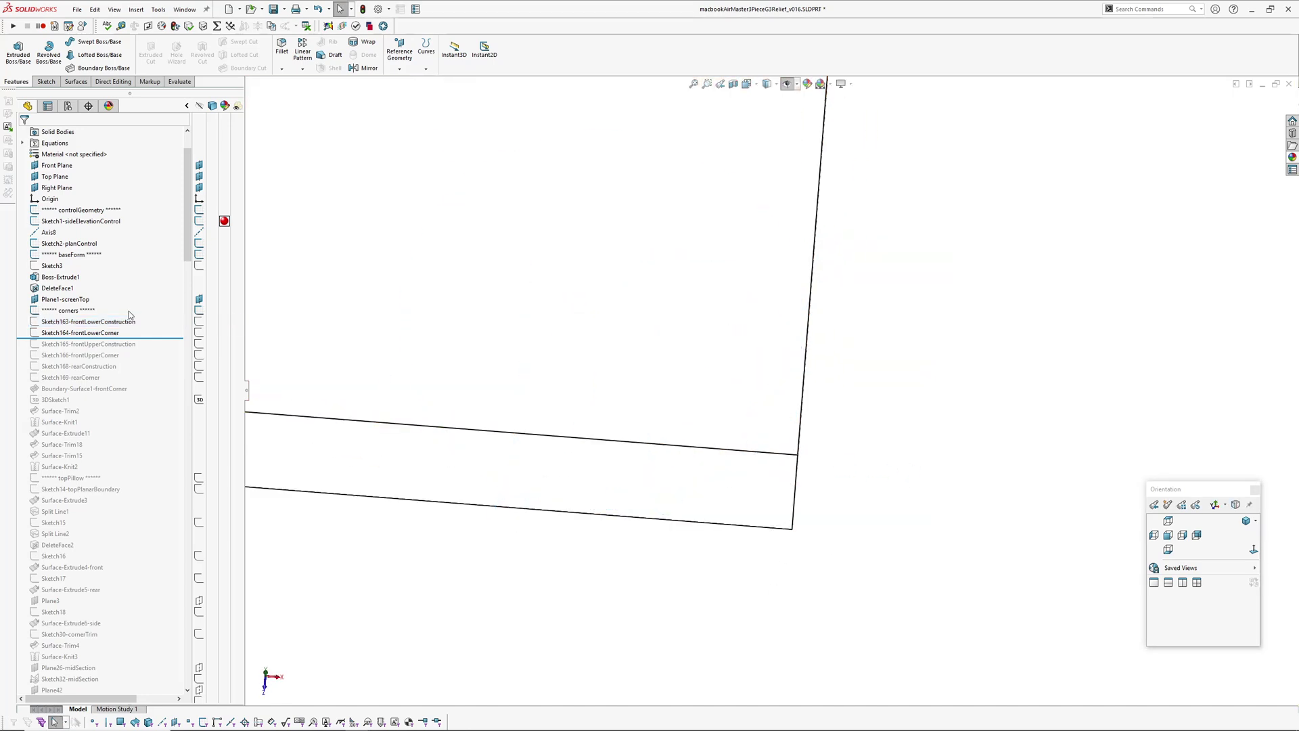
# Open Sketch163-frontLowerConstruction, move the small circle's 1.5 mm diameter dimension outside the corner geometry, and exit the sketch.
pyautogui.click(94, 322)
pyautogui.click(102, 291)
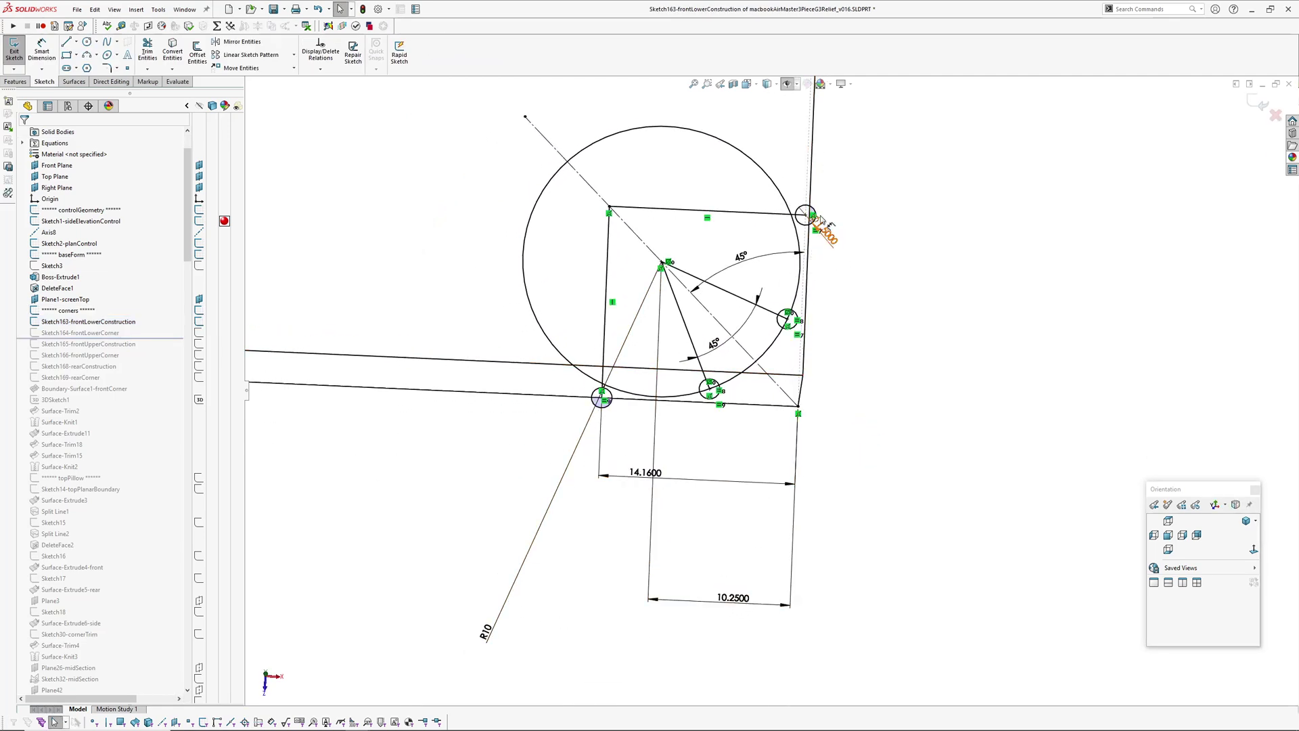
pyautogui.moveTo(821, 230); pyautogui.dragTo(868, 232)
pyautogui.scroll(-2, 795, 227)
pyautogui.scroll(1, 863, 366)
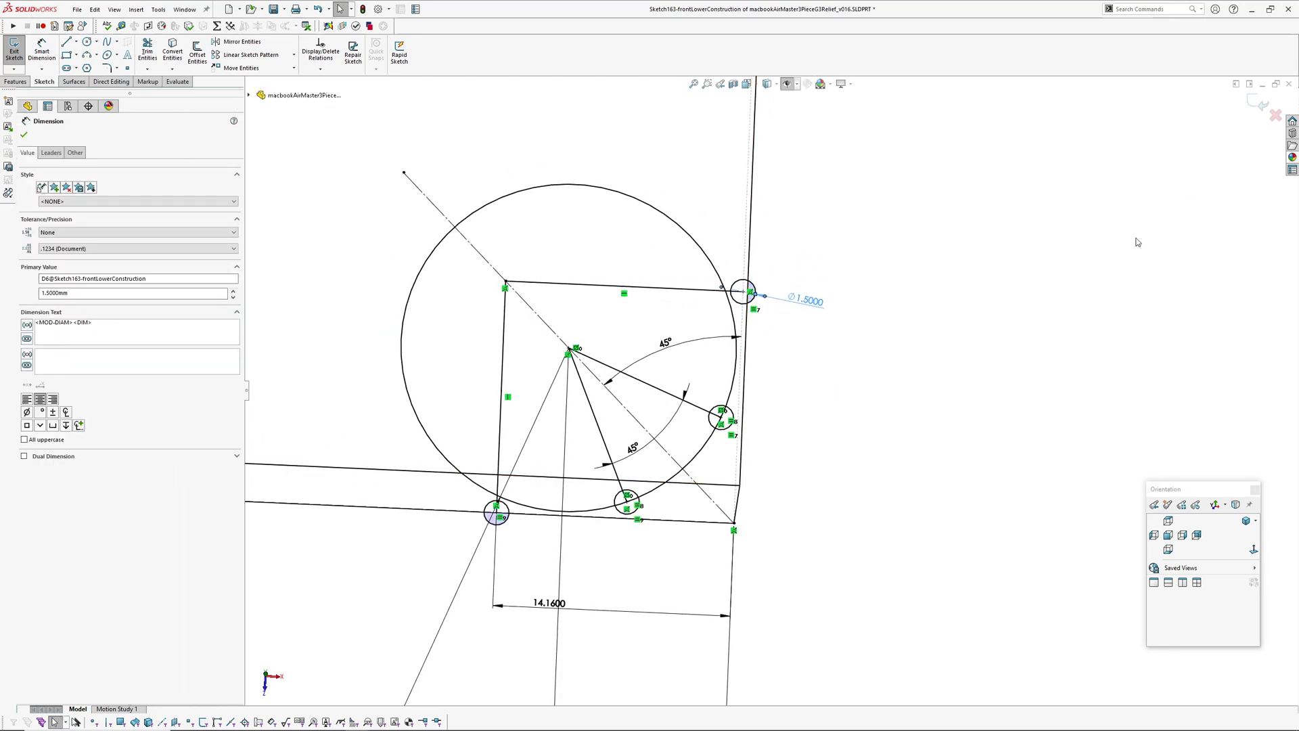
pyautogui.click(1252, 106)
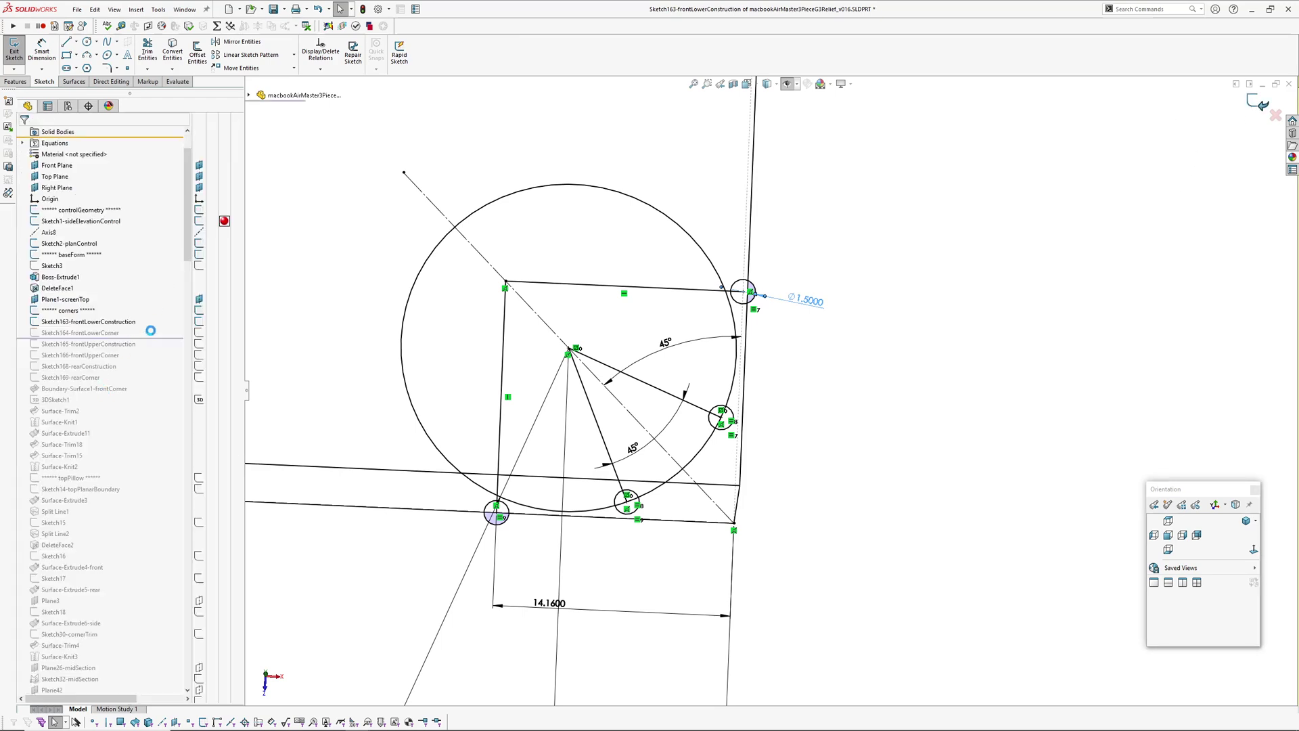
# Open Sketch164-frontLowerCorner and examine the corner curve's curvature comb and the relations on its lower style spline.
pyautogui.click(81, 333)
pyautogui.click(104, 303)
pyautogui.keyDown('ctrl'); pyautogui.moveTo(647, 571); pyautogui.dragTo(684, 550, button='middle'); pyautogui.keyUp('ctrl')
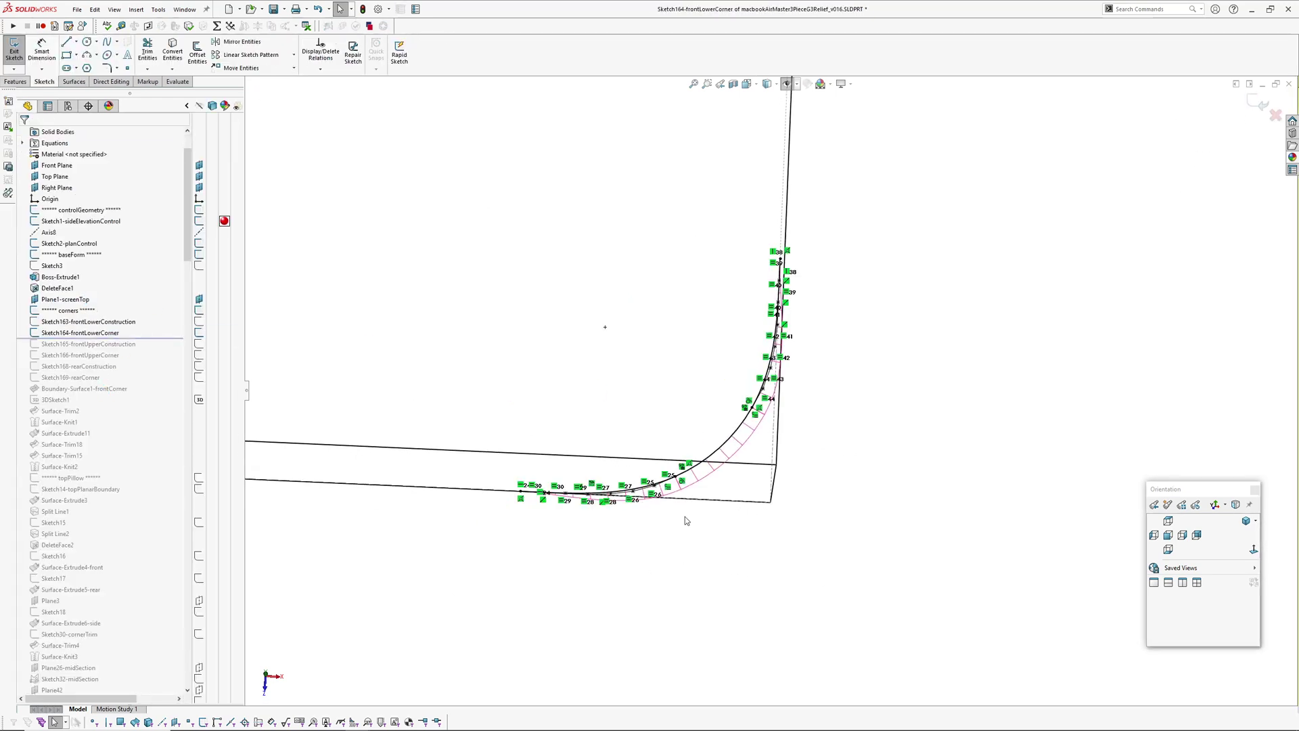
pyautogui.moveTo(699, 394)
pyautogui.mouseDown(button='middle')
pyautogui.moveTo(704, 448)
pyautogui.moveTo(718, 449)
pyautogui.mouseUp(button='middle')
pyautogui.click(708, 411)
pyautogui.click(628, 354)
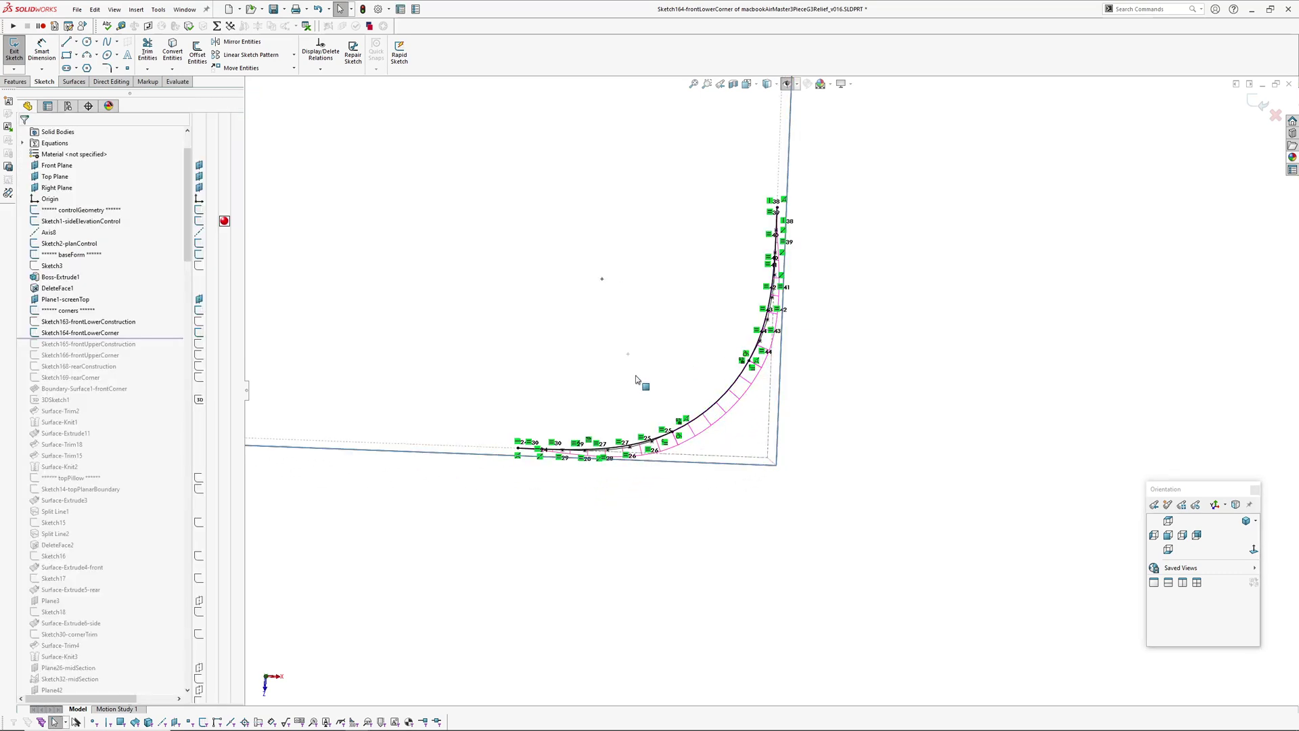
pyautogui.scroll(-3, 638, 412)
pyautogui.click(630, 471)
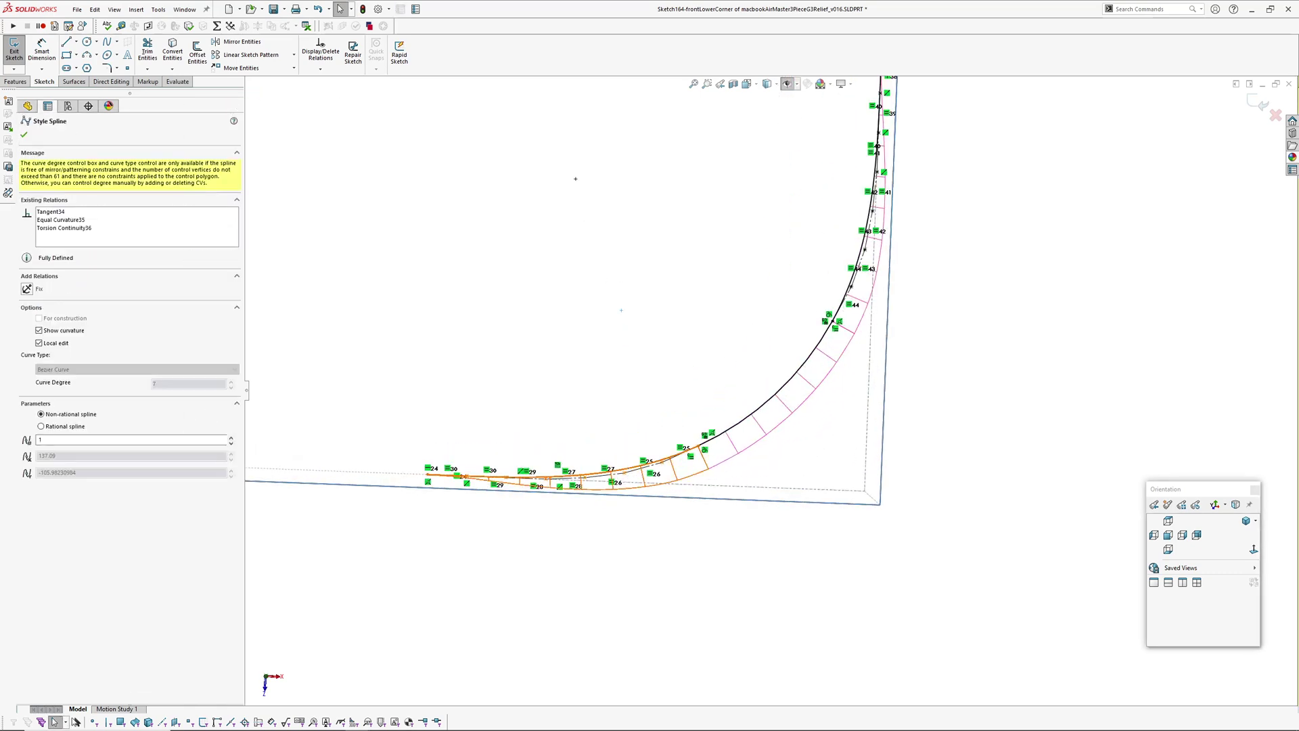
pyautogui.click(548, 391)
pyautogui.scroll(2, 690, 357)
pyautogui.scroll(-4, 772, 493)
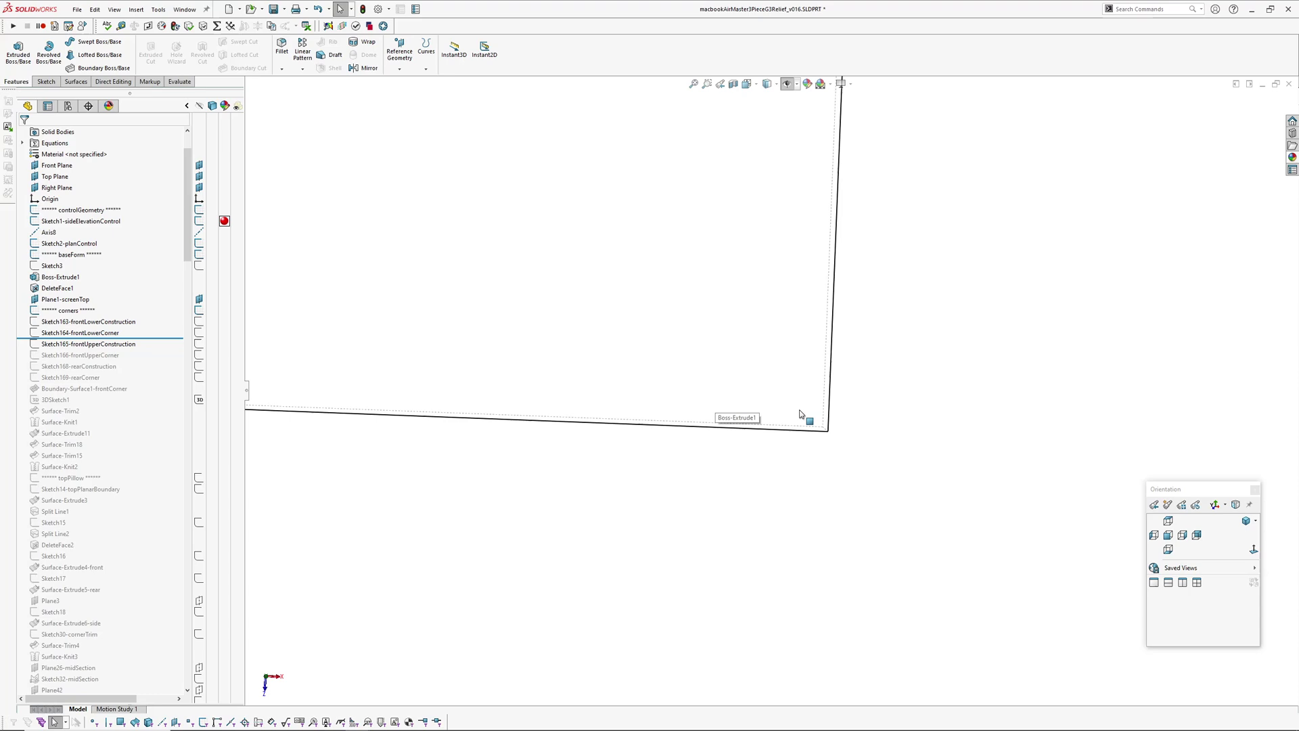
# Roll the history forward to just after Sketch169-rearCorner and highlight the frontLowerCorner and frontUpperCorner sketches together.
pyautogui.moveTo(803, 414)
pyautogui.mouseDown(button='middle')
pyautogui.moveTo(809, 441)
pyautogui.moveTo(766, 330)
pyautogui.moveTo(691, 388)
pyautogui.mouseUp(button='middle')
pyautogui.moveTo(159, 338); pyautogui.dragTo(159, 382)
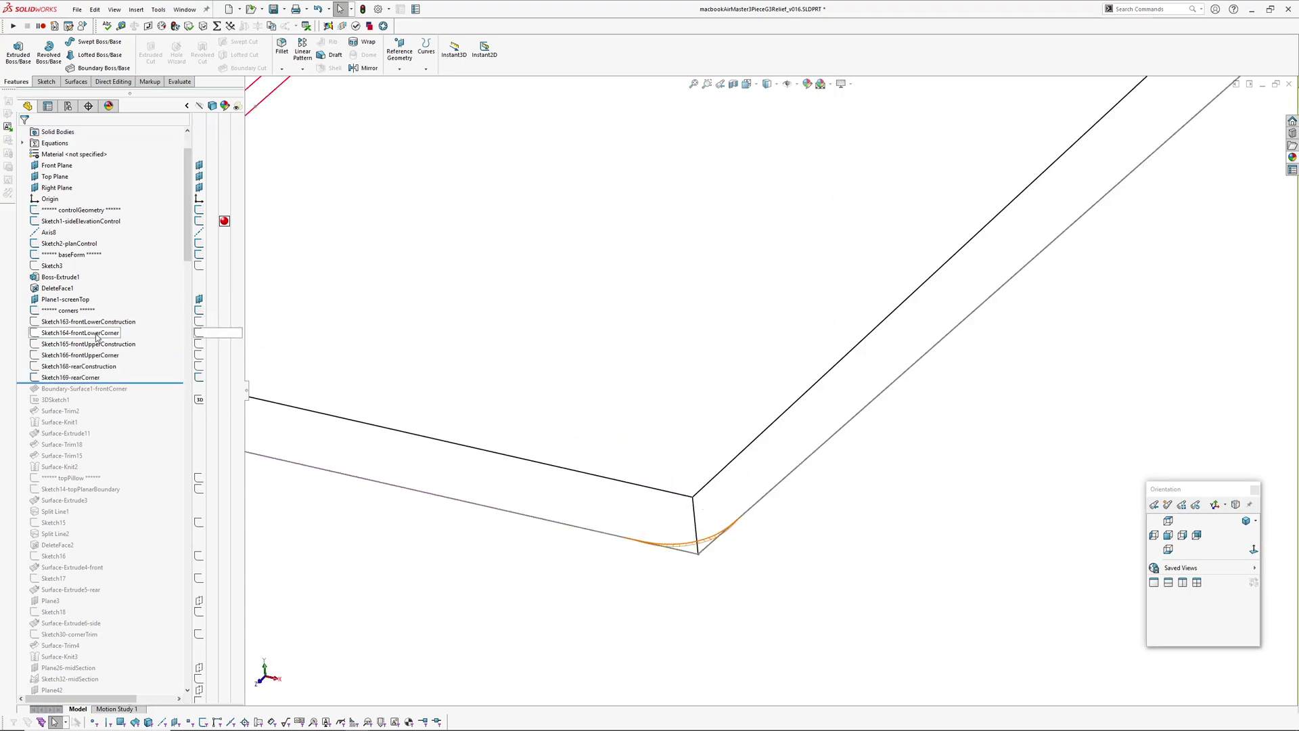
pyautogui.click(99, 334)
pyautogui.keyDown('ctrl'); pyautogui.click(88, 356); pyautogui.keyUp('ctrl')
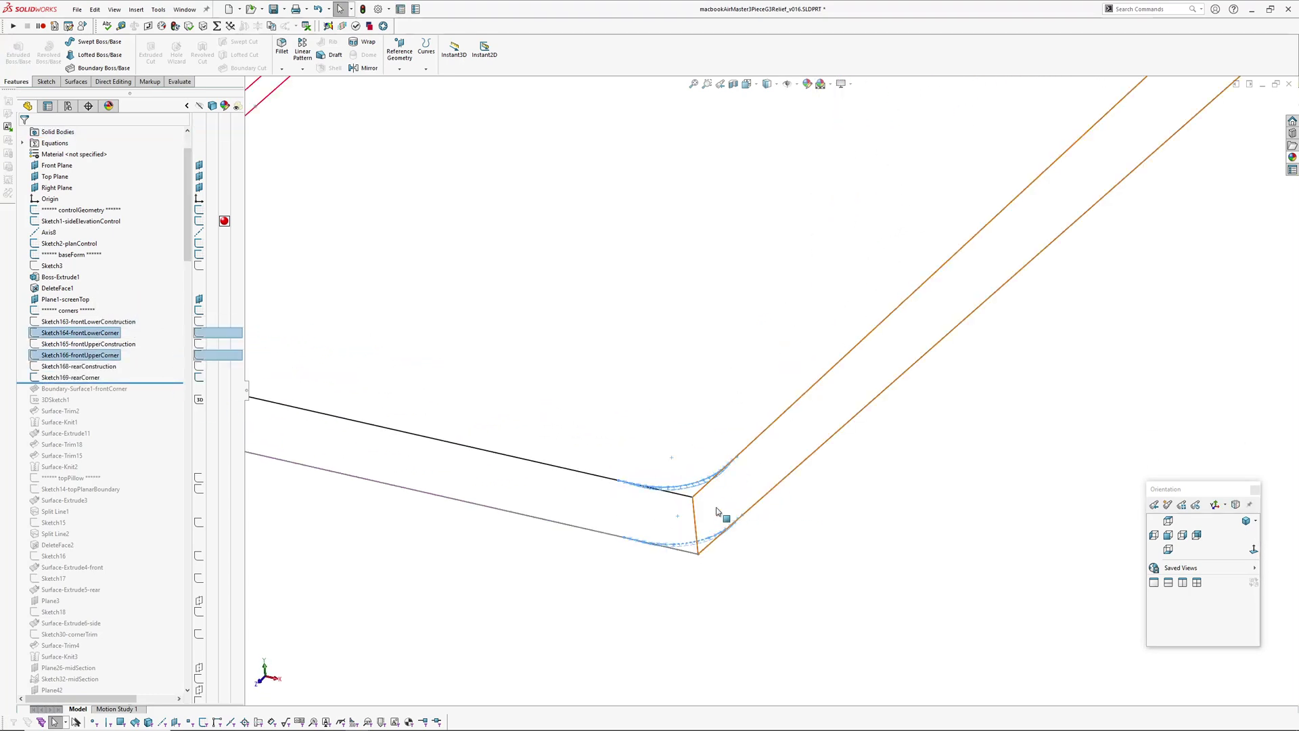
pyautogui.moveTo(697, 514)
pyautogui.mouseDown(button='middle')
pyautogui.moveTo(661, 414)
pyautogui.moveTo(725, 429)
pyautogui.moveTo(757, 484)
pyautogui.moveTo(682, 415)
pyautogui.moveTo(595, 459)
pyautogui.moveTo(582, 433)
pyautogui.moveTo(638, 526)
pyautogui.moveTo(648, 501)
pyautogui.mouseUp(button='middle')
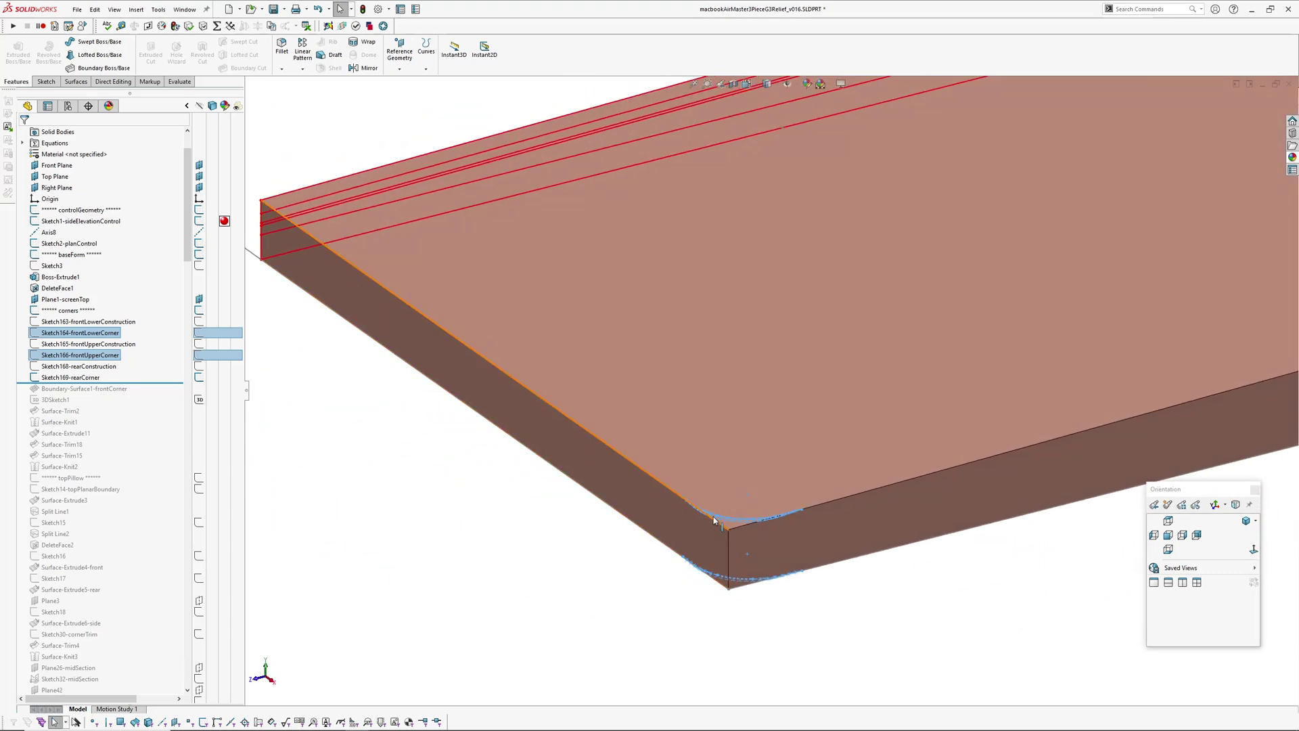
# Highlight Sketch169-rearCorner and inspect its curve at the base form's rear corner.
pyautogui.click(75, 377)
pyautogui.scroll(4, 686, 379)
pyautogui.keyDown('ctrl'); pyautogui.moveTo(687, 379); pyautogui.dragTo(422, 422, button='middle'); pyautogui.keyUp('ctrl')
pyautogui.scroll(-6, 1035, 414)
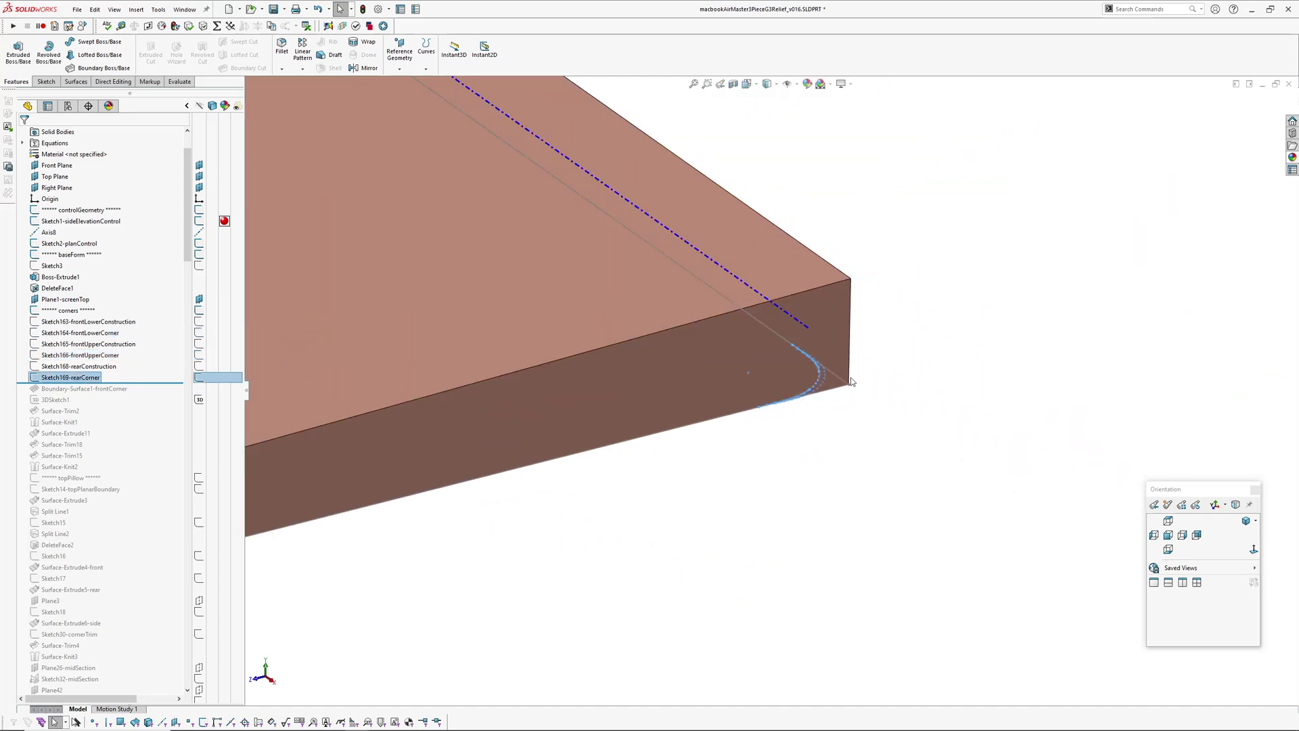
# Roll the history forward past Boundary-Surface1-frontCorner to just after Surface-Knit1.
pyautogui.moveTo(848, 380)
pyautogui.mouseDown(button='middle')
pyautogui.moveTo(832, 367)
pyautogui.moveTo(817, 265)
pyautogui.moveTo(859, 287)
pyautogui.moveTo(815, 392)
pyautogui.mouseUp(button='middle')
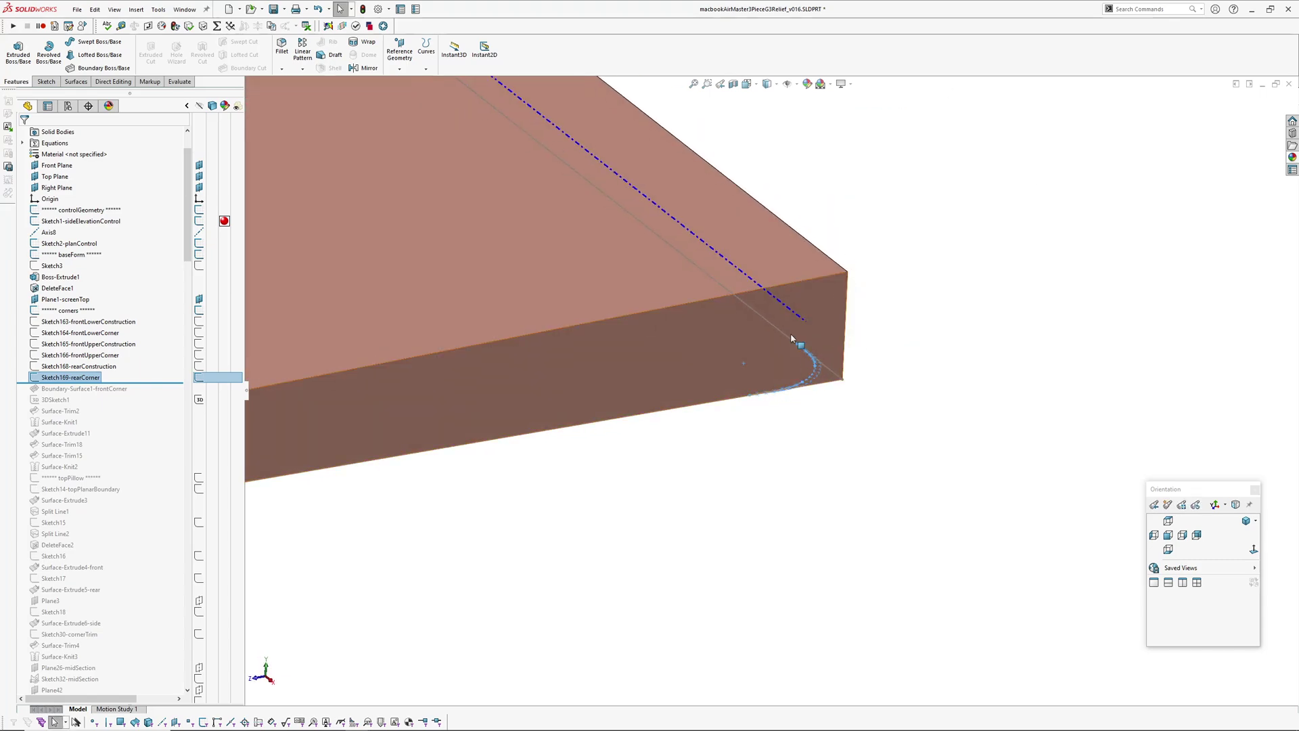
pyautogui.keyDown('ctrl'); pyautogui.moveTo(590, 452); pyautogui.dragTo(749, 453, button='middle'); pyautogui.keyUp('ctrl')
pyautogui.click(474, 501)
pyautogui.scroll(6, 657, 420)
pyautogui.scroll(-5, 638, 426)
pyautogui.moveTo(504, 488); pyautogui.dragTo(609, 455, button='middle')
pyautogui.moveTo(96, 383); pyautogui.dragTo(95, 396)
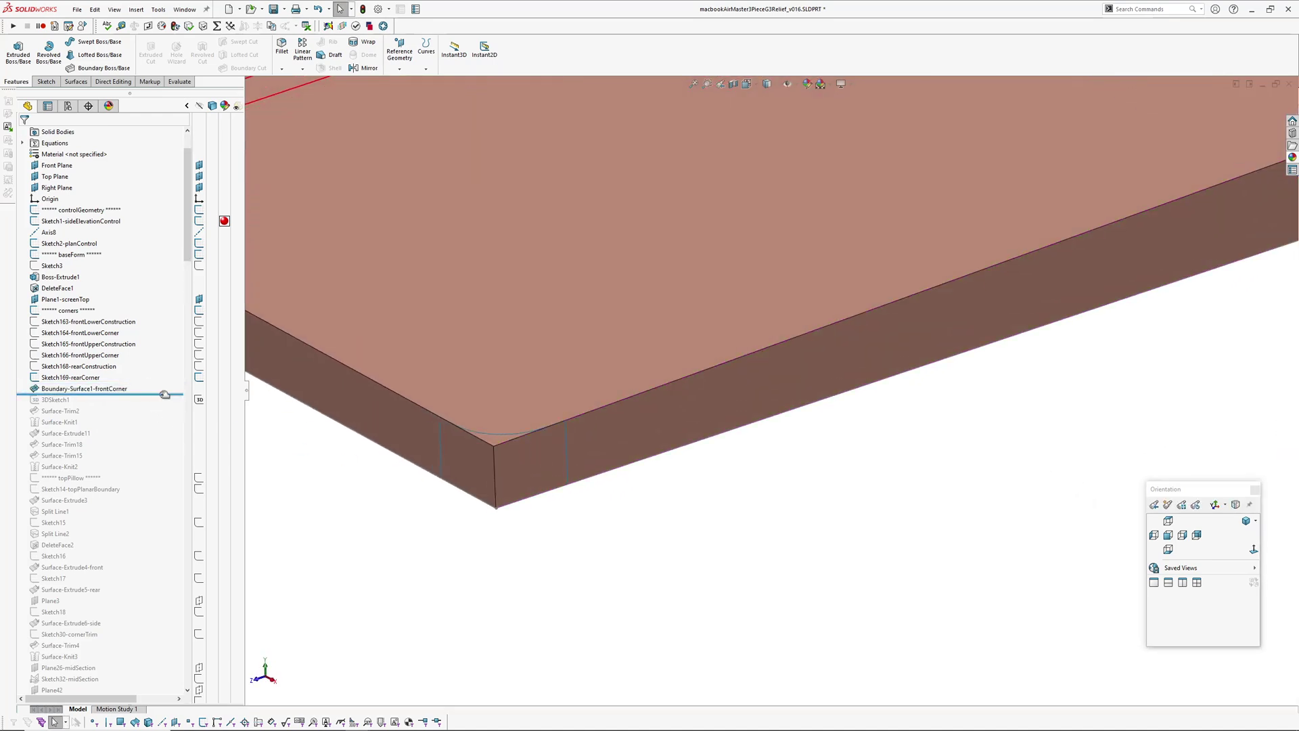
pyautogui.moveTo(165, 394); pyautogui.dragTo(162, 429)
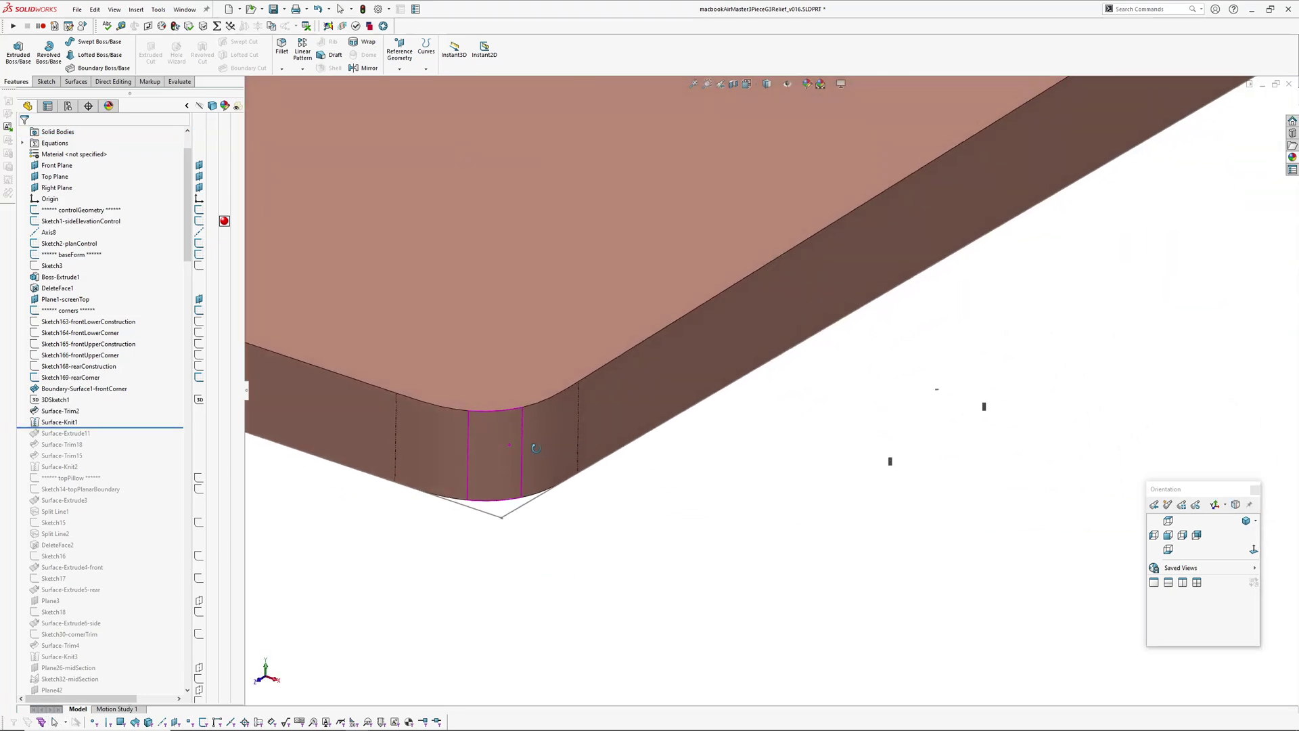
# Open the Boundary-Surface1-frontCorner definition, accept it with Merge tangent faces enabled, and undo the change.
pyautogui.click(545, 473)
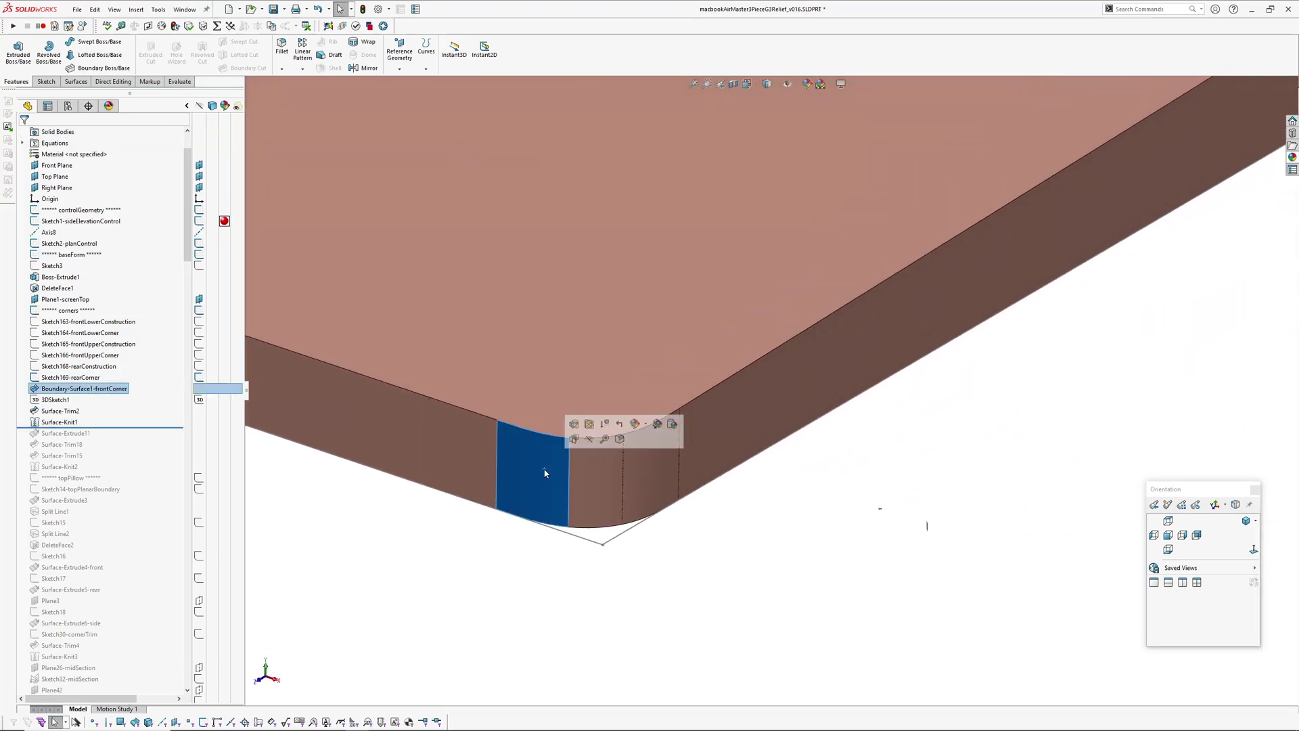
pyautogui.click(574, 424)
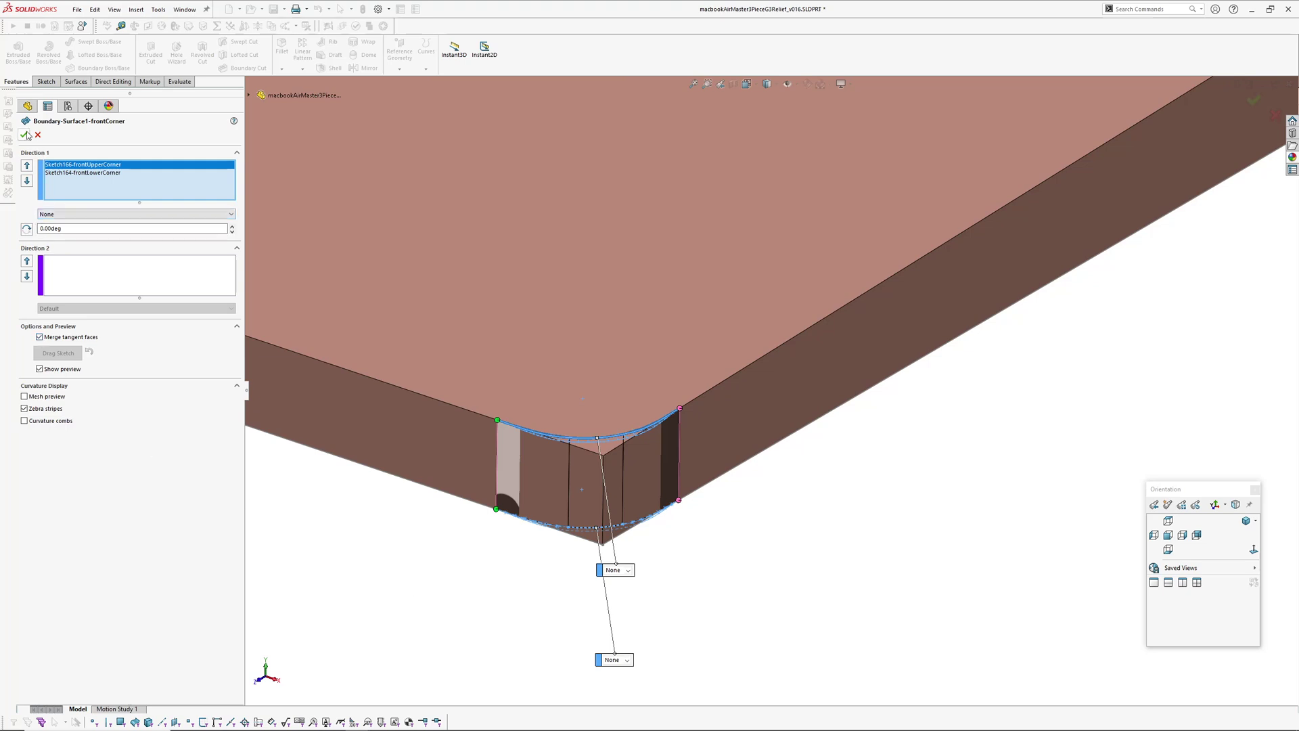
pyautogui.press('Return')
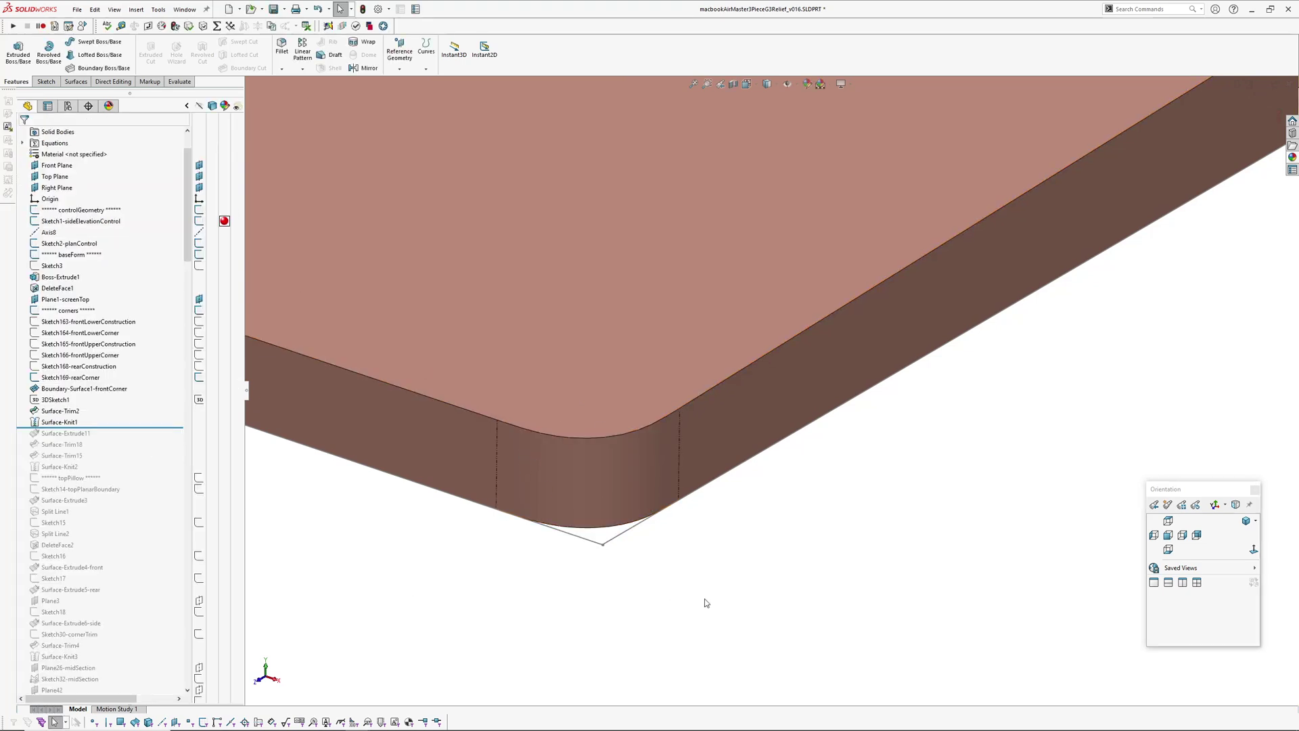
pyautogui.hotkey('ctrl', 'z')
# Roll the history forward to just after Surface-Knit2.
pyautogui.scroll(1, 570, 539)
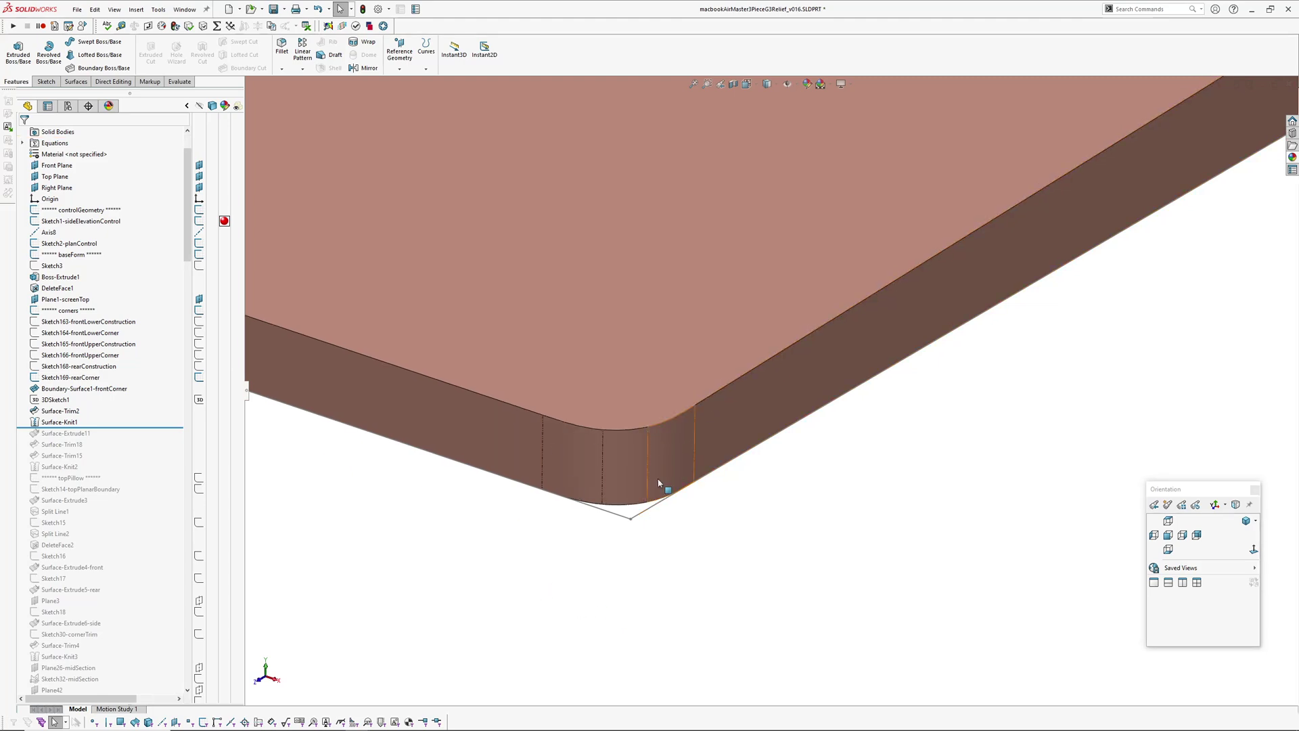
pyautogui.moveTo(661, 485); pyautogui.dragTo(615, 498, button='middle')
pyautogui.moveTo(580, 560)
pyautogui.mouseDown(button='middle')
pyautogui.moveTo(627, 536)
pyautogui.moveTo(591, 570)
pyautogui.mouseUp(button='middle')
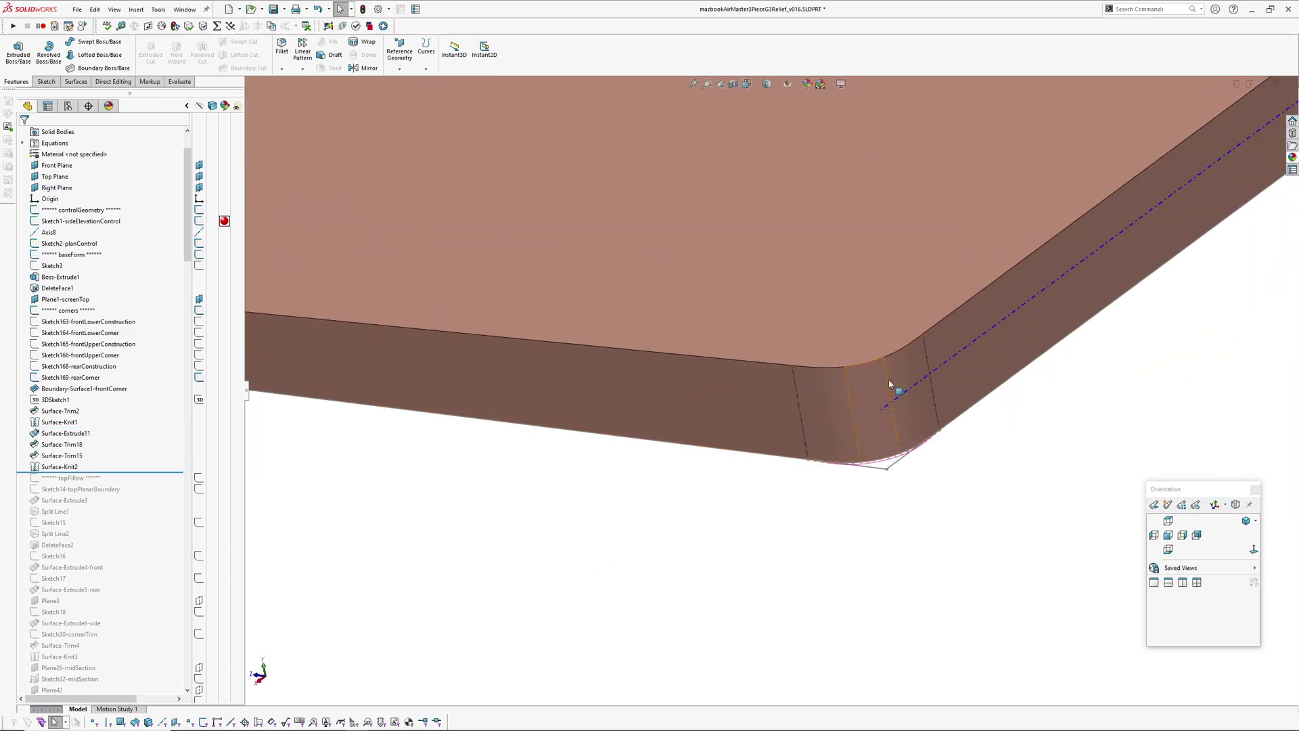
# Hide the sketch display, examine the rounded corners of the knitted base form, and highlight Surface-Knit2.
pyautogui.scroll(2, 872, 502)
pyautogui.moveTo(673, 473)
pyautogui.mouseDown(button='middle')
pyautogui.moveTo(783, 479)
pyautogui.moveTo(736, 514)
pyautogui.moveTo(774, 512)
pyautogui.mouseUp(button='middle')
pyautogui.scroll(2, 736, 513)
pyautogui.press('h')
pyautogui.moveTo(584, 434); pyautogui.dragTo(537, 441, button='middle')
pyautogui.press('z')
pyautogui.keyDown('ctrl'); pyautogui.moveTo(437, 488); pyautogui.dragTo(696, 360, button='middle'); pyautogui.keyUp('ctrl')
pyautogui.scroll(-2, 560, 439)
pyautogui.press('Return')
pyautogui.scroll(-2, 589, 417)
pyautogui.scroll(3, 696, 361)
pyautogui.press('z')
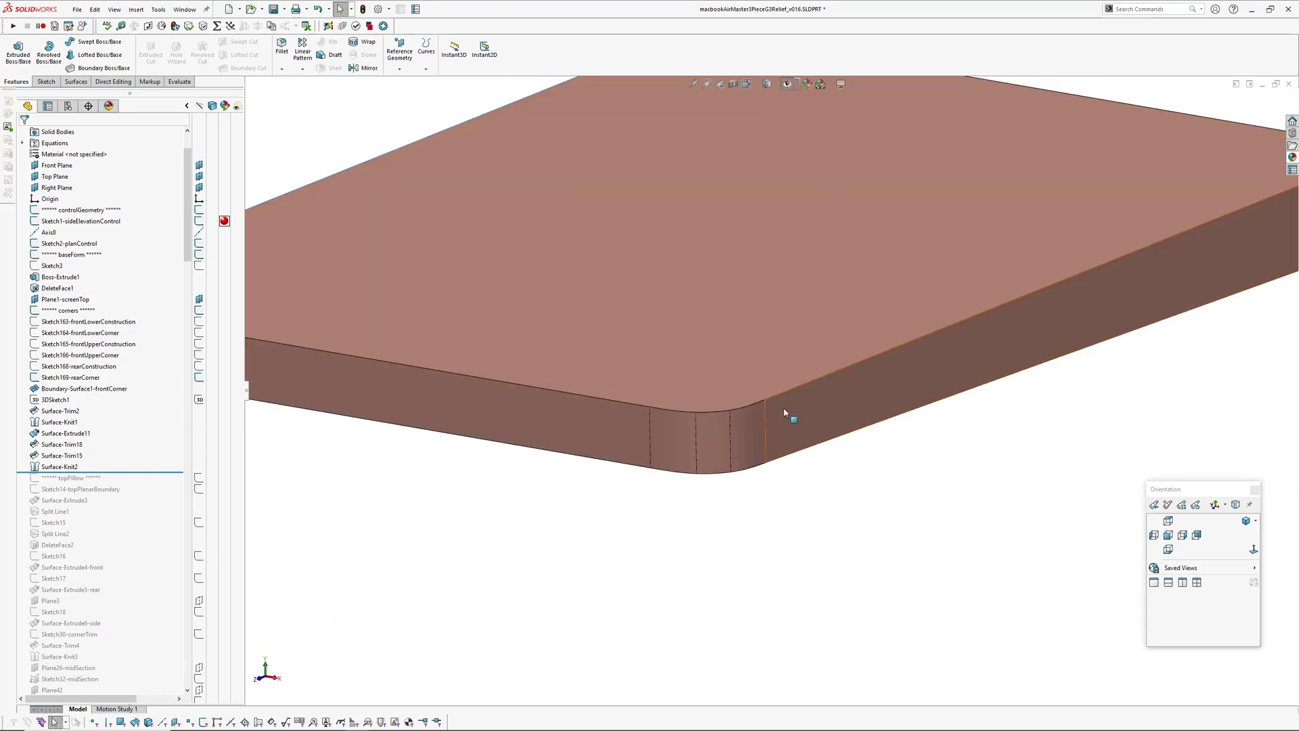
pyautogui.moveTo(788, 418); pyautogui.dragTo(832, 430, button='middle')
pyautogui.scroll(3, 833, 429)
pyautogui.click(55, 467)
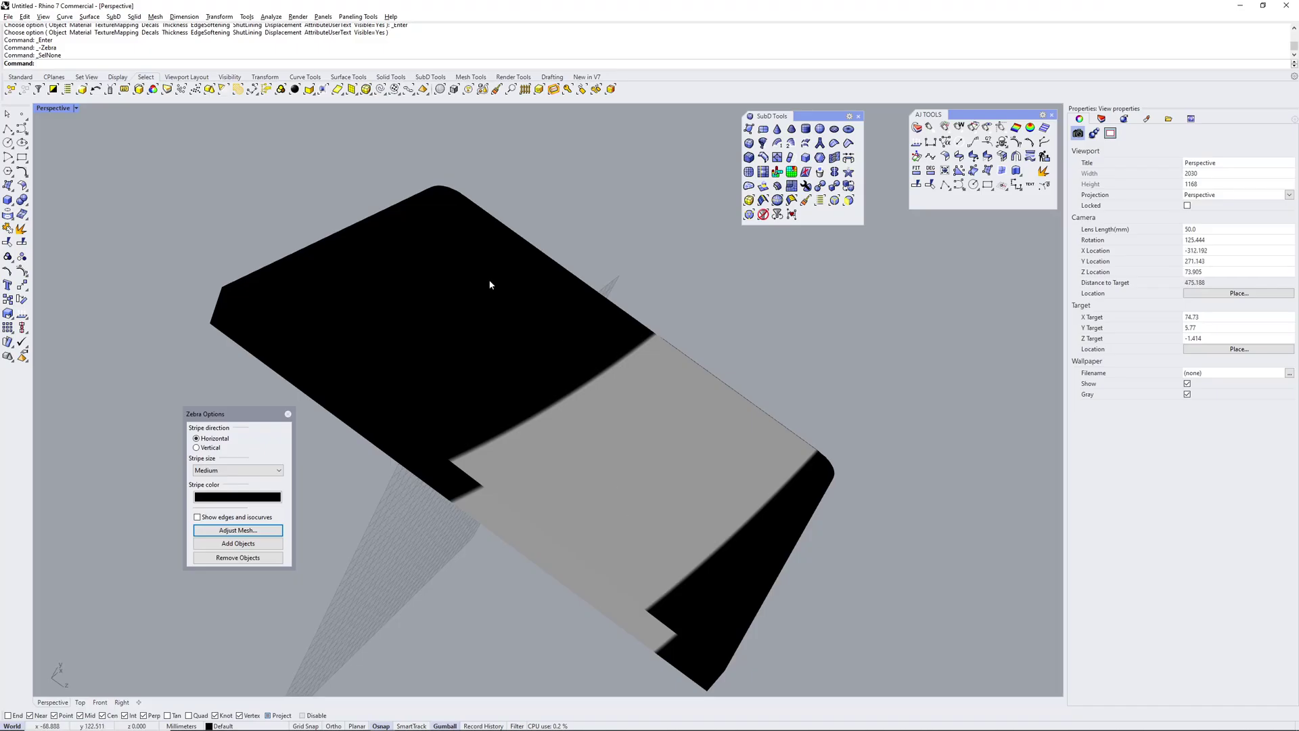
# Switch to Rhino, examine the zebra stripes on the imported base form, and close the zebra analysis.
pyautogui.moveTo(419, 255); pyautogui.dragTo(298, 417, button='right')
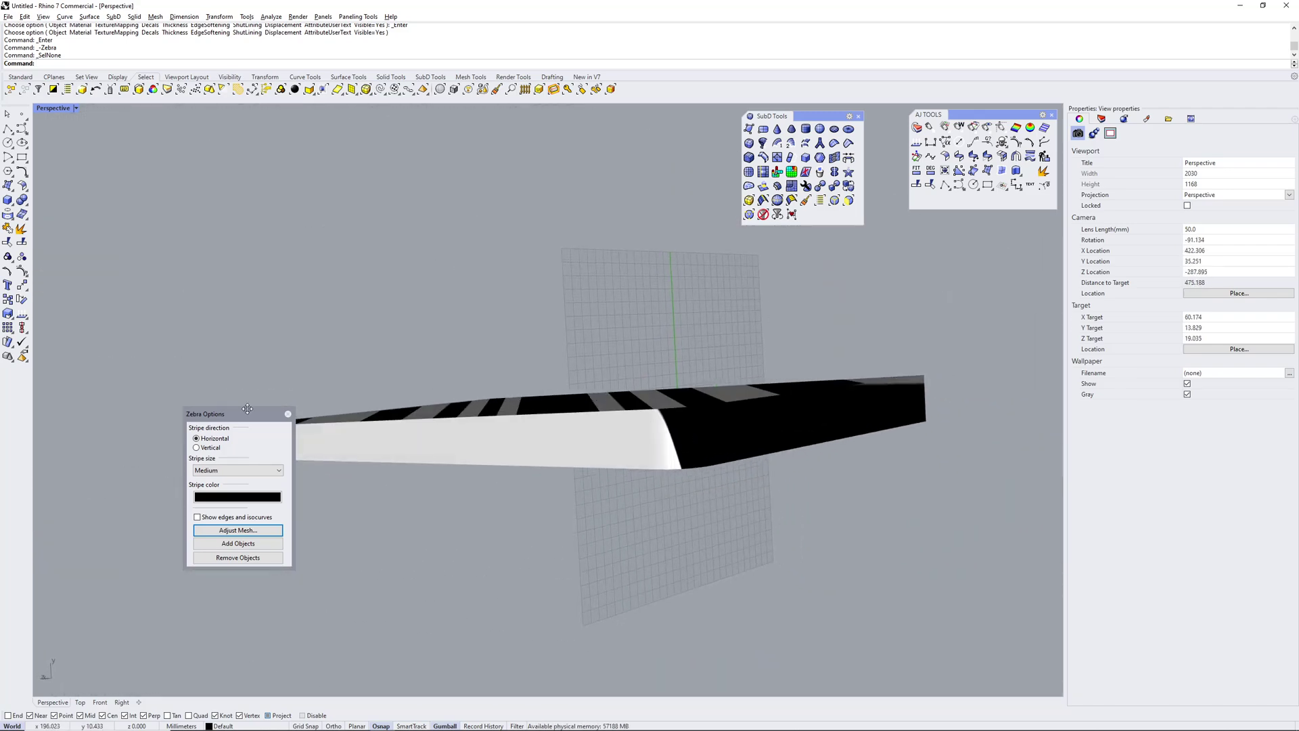
pyautogui.click(288, 414)
pyautogui.click(604, 460)
pyautogui.moveTo(604, 460)
pyautogui.mouseDown(button='right')
pyautogui.moveTo(613, 425)
pyautogui.moveTo(689, 428)
pyautogui.moveTo(717, 545)
pyautogui.mouseUp(button='right')
# Explode the base form polysurface into separate surfaces.
pyautogui.click(718, 547)
pyautogui.scroll(4, 754, 467)
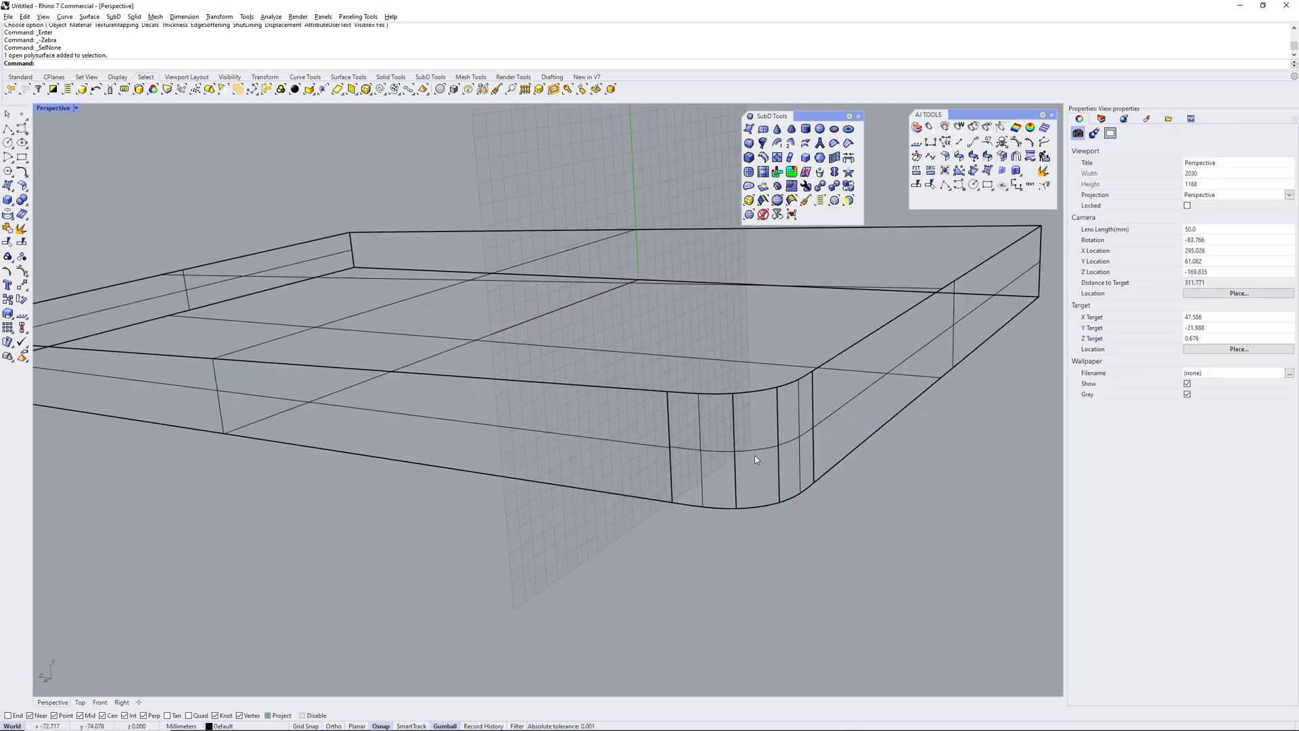
pyautogui.click(756, 458)
pyautogui.write('Explode')
pyautogui.press('Return')
pyautogui.click(762, 528)
# Run the What command on the first surface of the sparsely divided corner and review its U and V degree and CV counts.
pyautogui.scroll(-2, 762, 528)
pyautogui.moveTo(762, 528); pyautogui.dragTo(708, 486, button='right')
pyautogui.scroll(5, 574, 483)
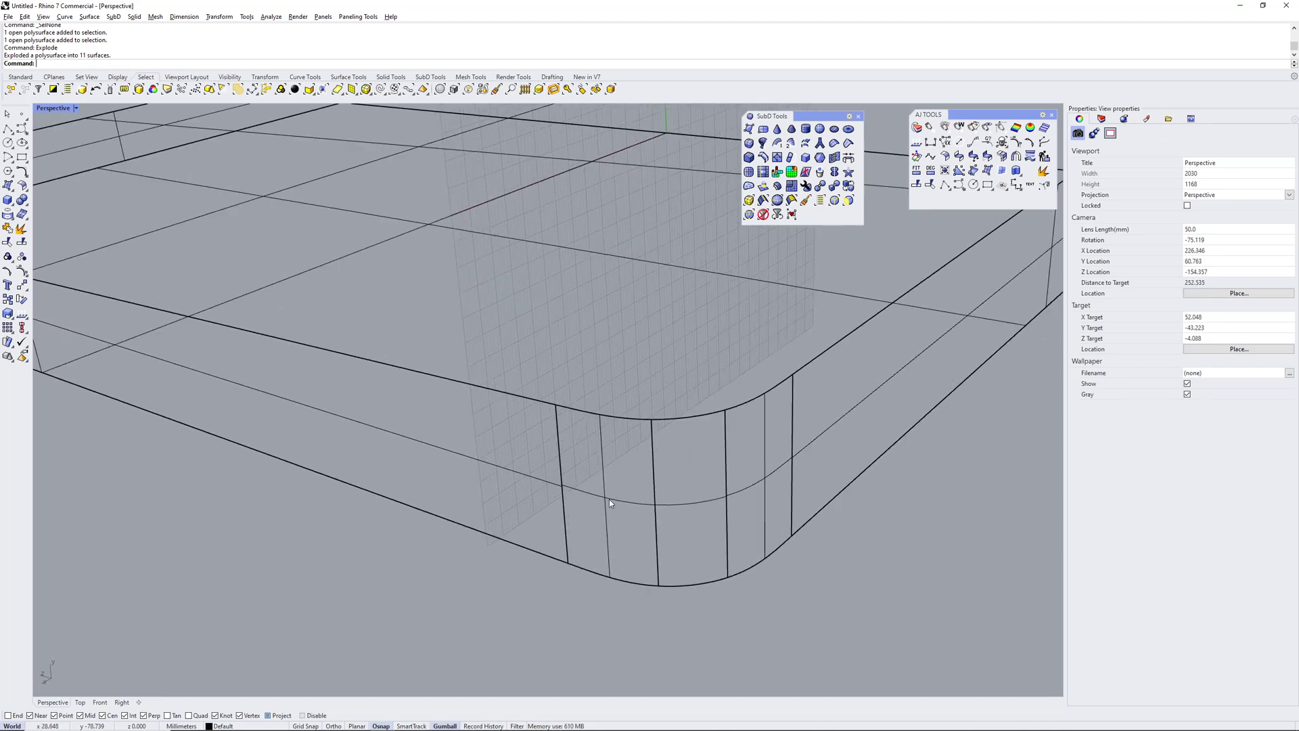
pyautogui.click(609, 501)
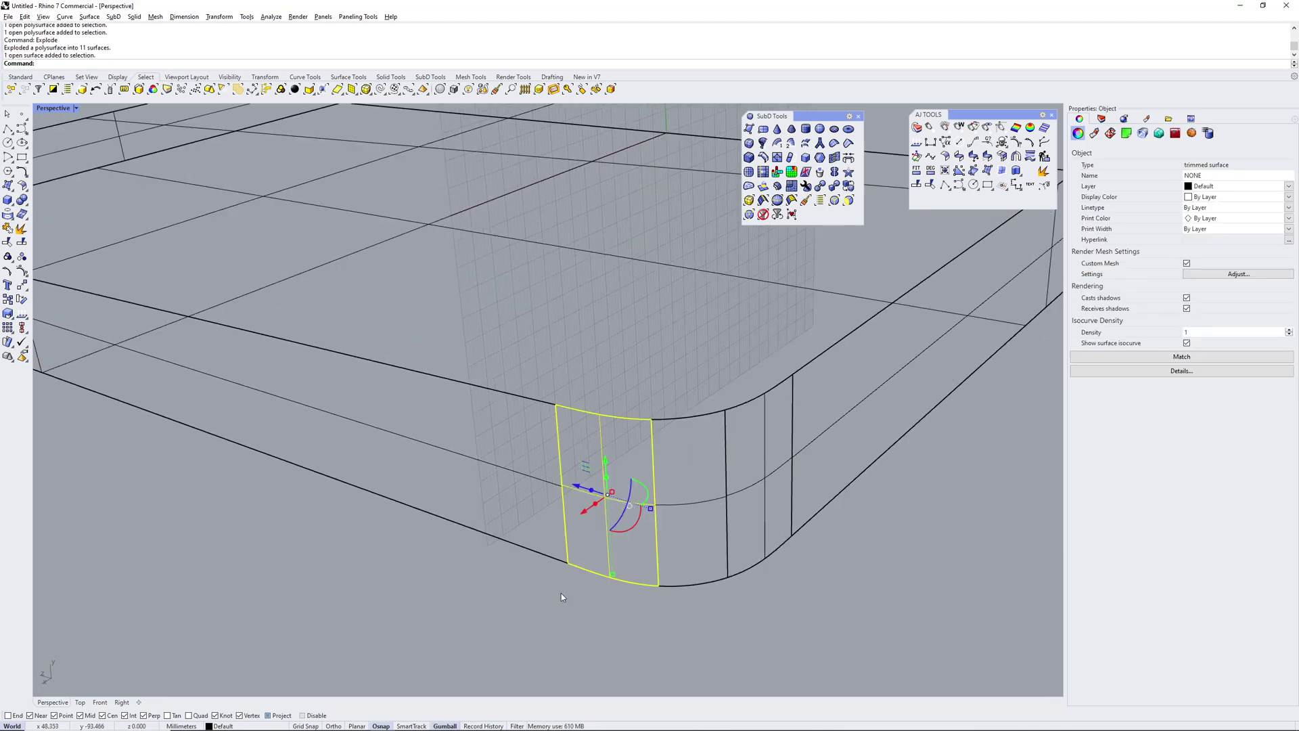
pyautogui.scroll(-3, 562, 597)
pyautogui.scroll(4, 602, 545)
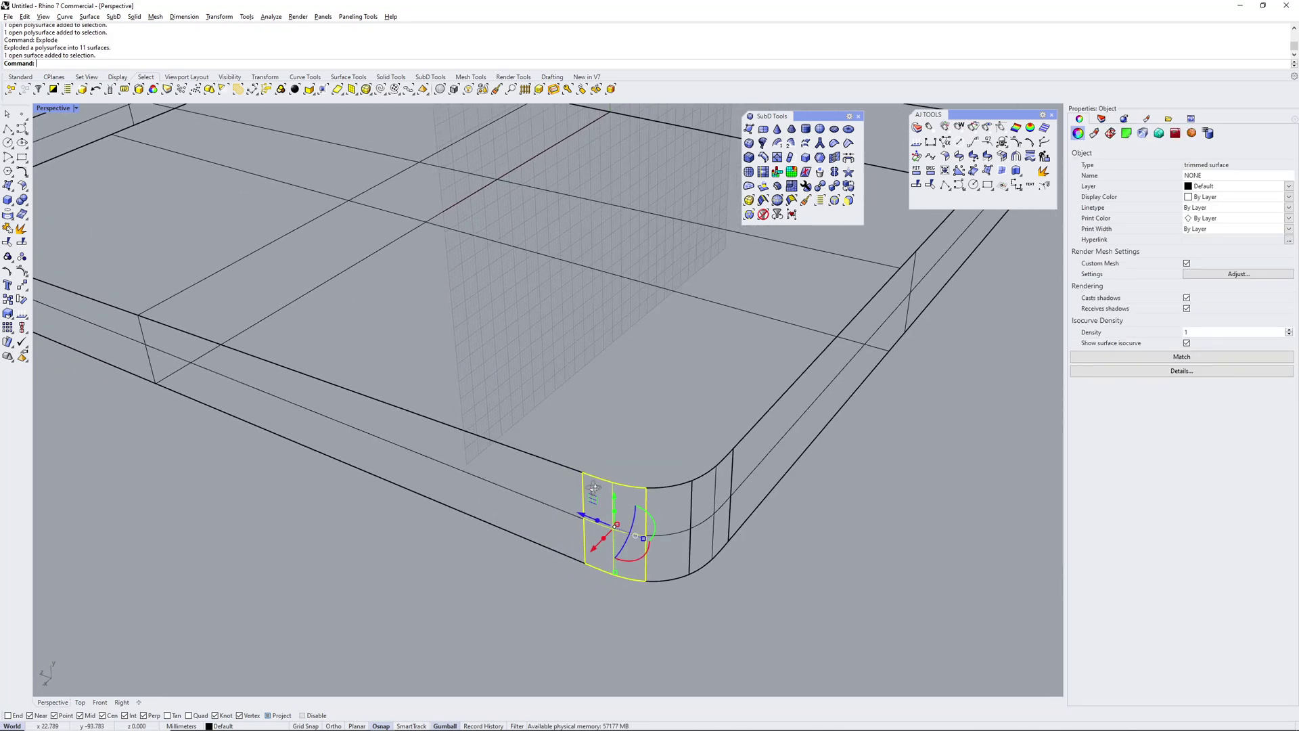
pyautogui.scroll(3, 594, 493)
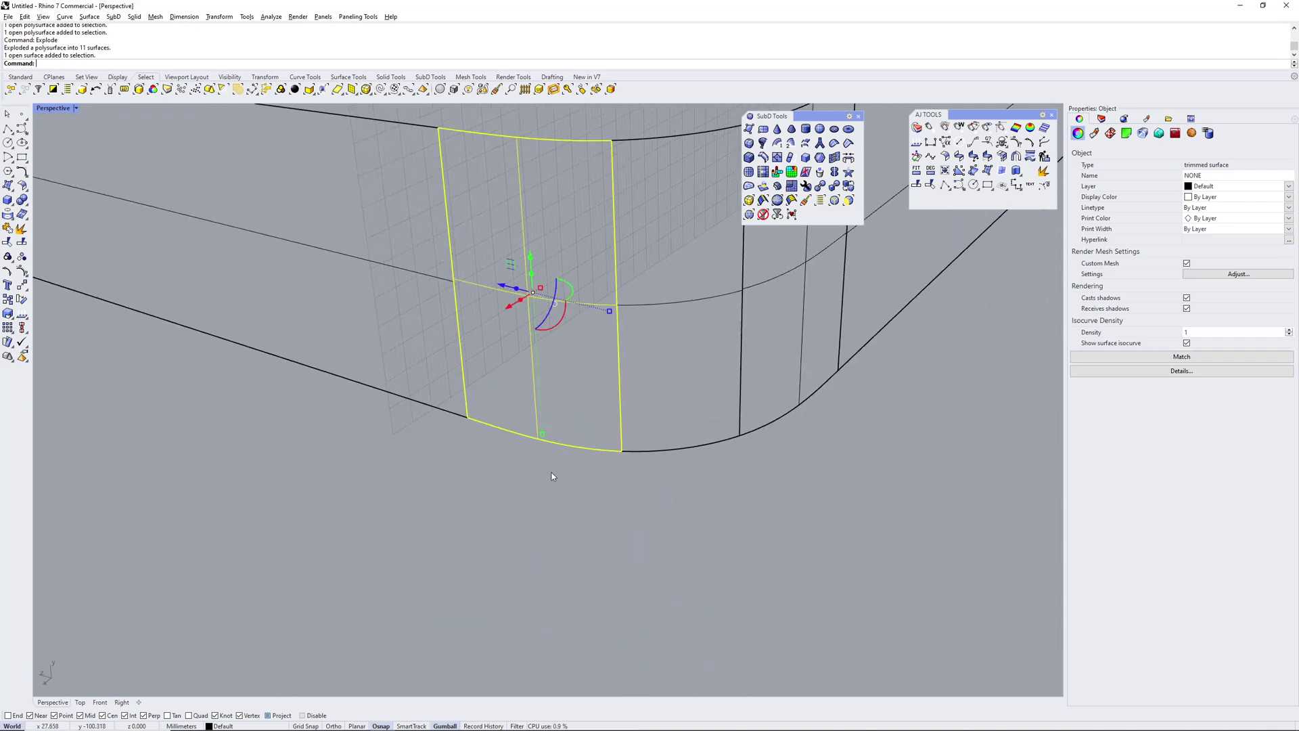
pyautogui.press('Return')
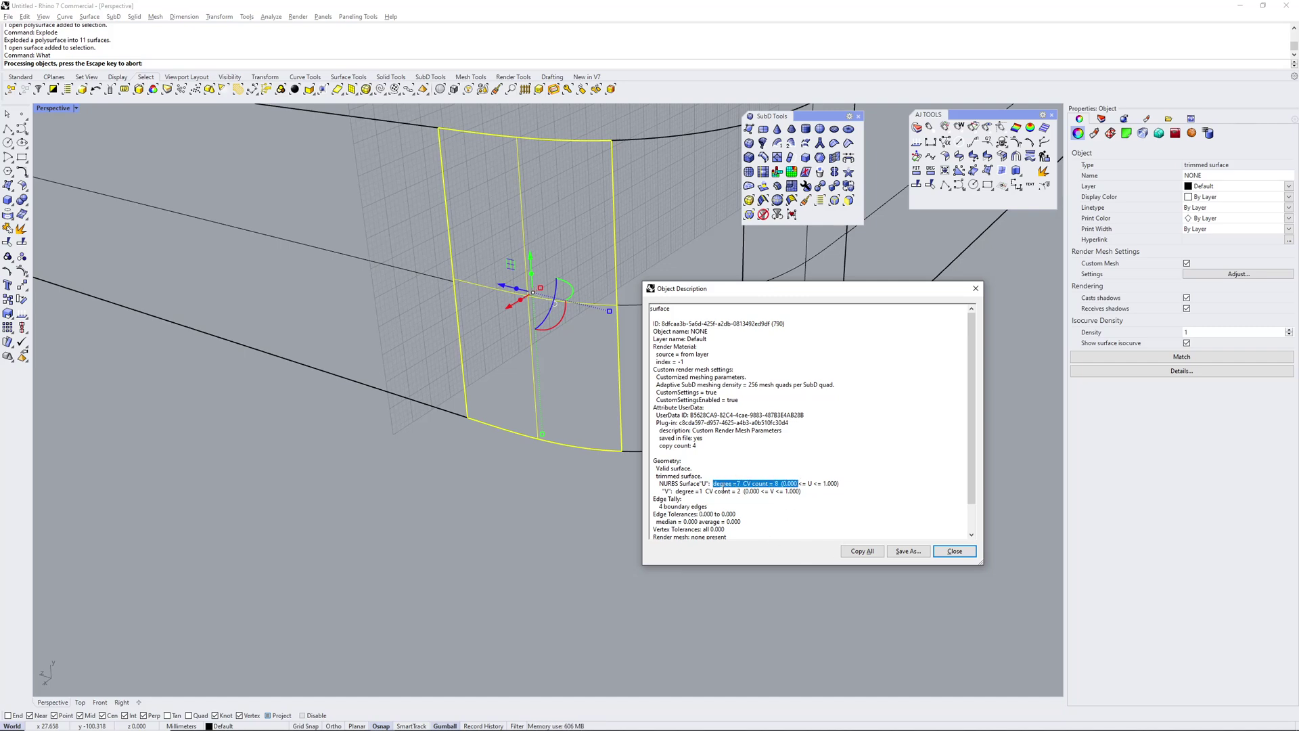
pyautogui.moveTo(691, 491); pyautogui.dragTo(753, 492)
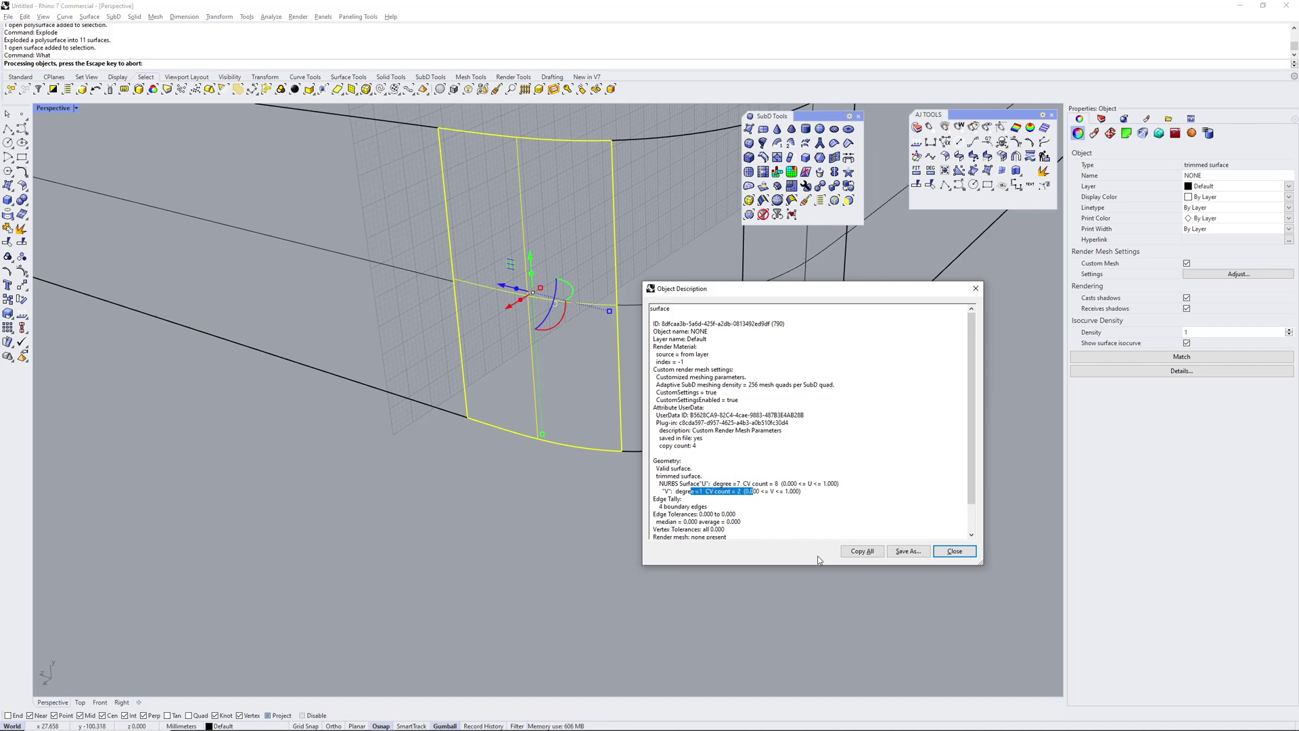
pyautogui.click(957, 552)
# Review the object description of the same corner's middle surface, reading its geometry type, and close it.
pyautogui.scroll(-7, 792, 522)
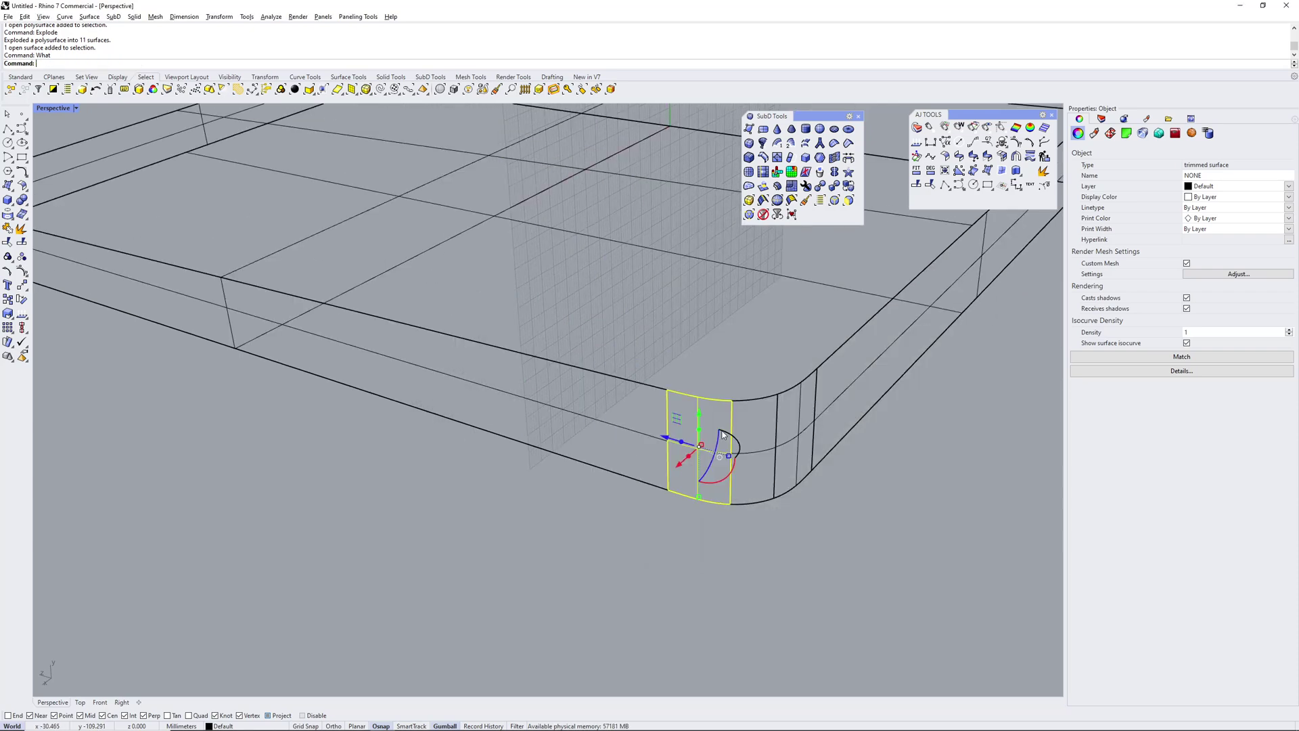
pyautogui.click(758, 457)
pyautogui.rightClick(758, 458)
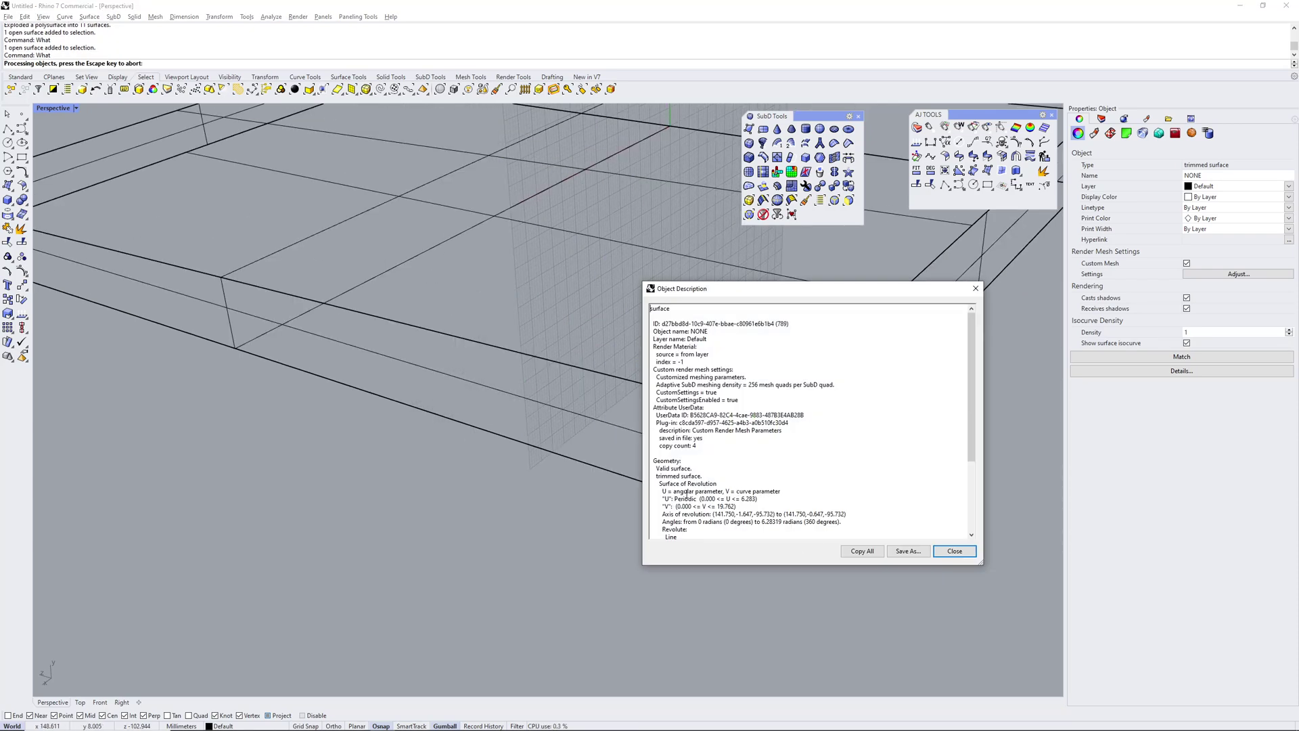
pyautogui.scroll(-2, 732, 485)
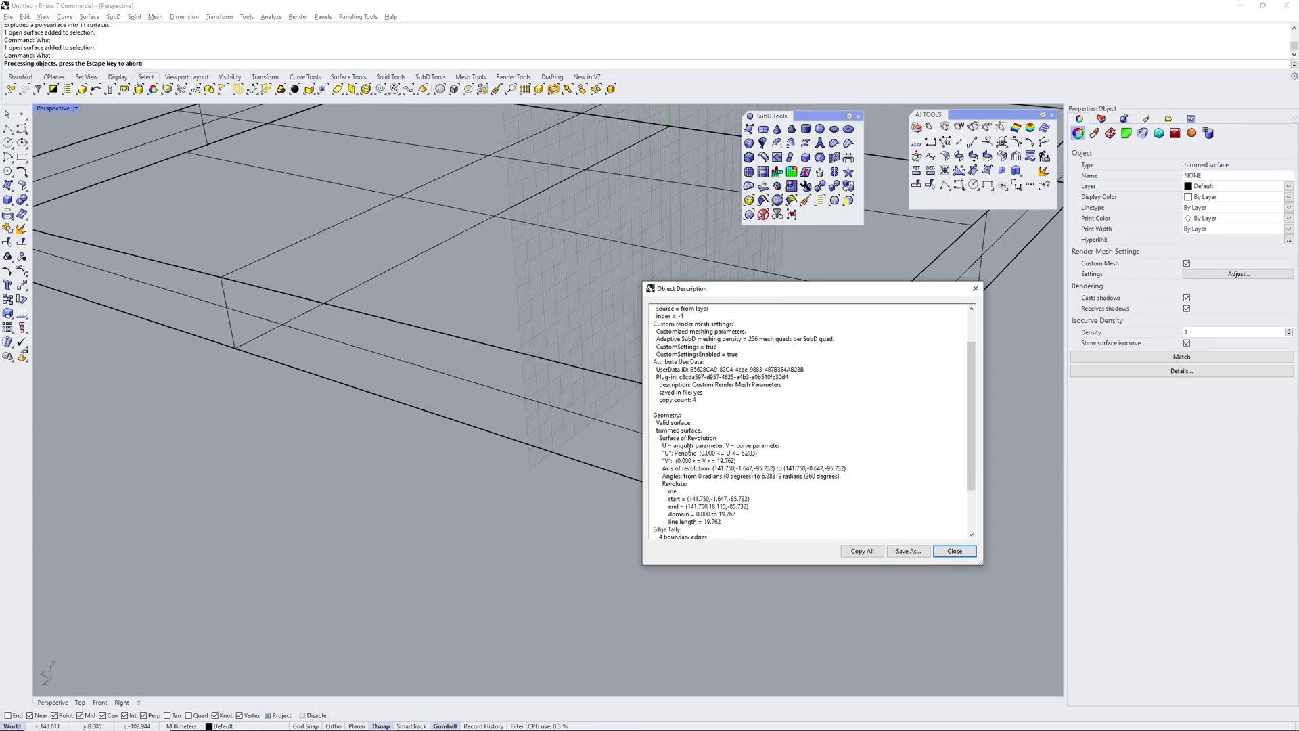
pyautogui.moveTo(668, 430); pyautogui.dragTo(708, 445)
pyautogui.click(947, 553)
# Examine the corner with densely spaced isocurves and select its first surface beside the straight side.
pyautogui.scroll(-7, 819, 504)
pyautogui.moveTo(812, 500); pyautogui.dragTo(839, 498, button='right')
pyautogui.scroll(7, 619, 399)
pyautogui.moveTo(596, 402); pyautogui.dragTo(592, 430, button='right')
pyautogui.scroll(8, 592, 430)
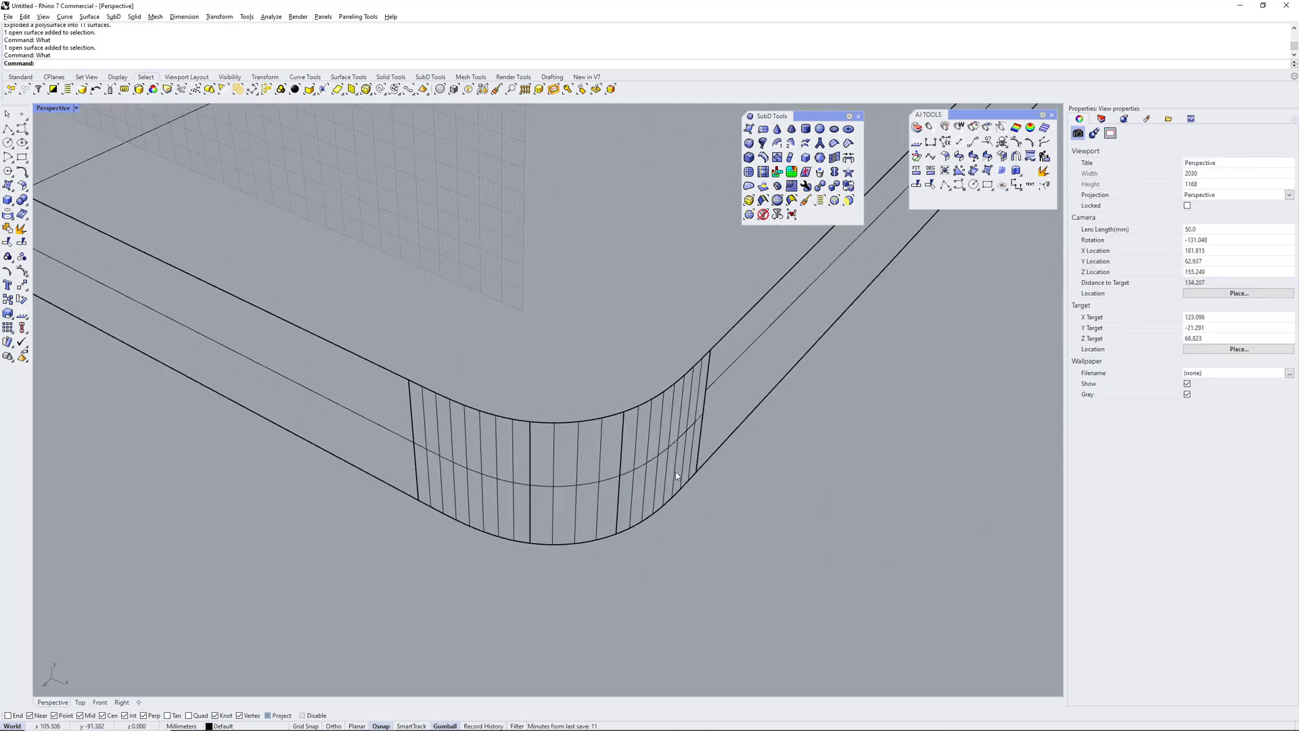
pyautogui.scroll(-2, 674, 478)
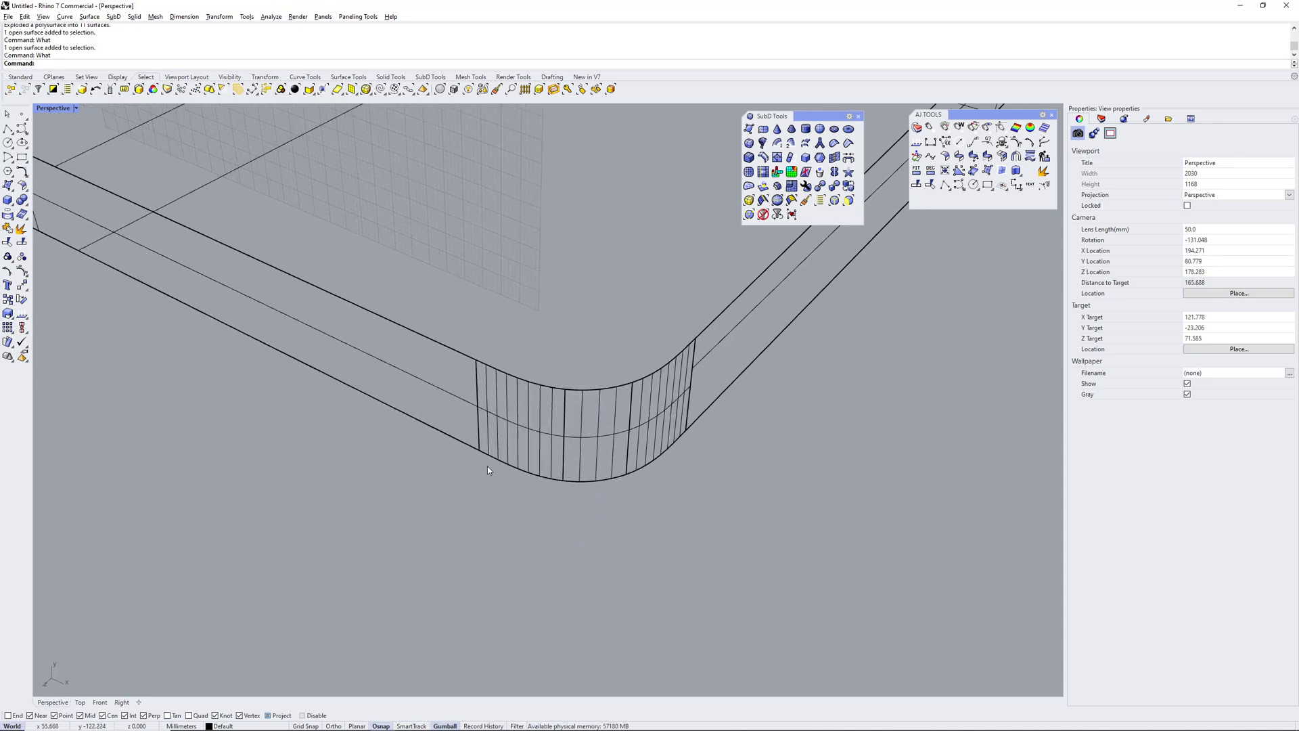
pyautogui.scroll(2, 489, 465)
pyautogui.click(542, 423)
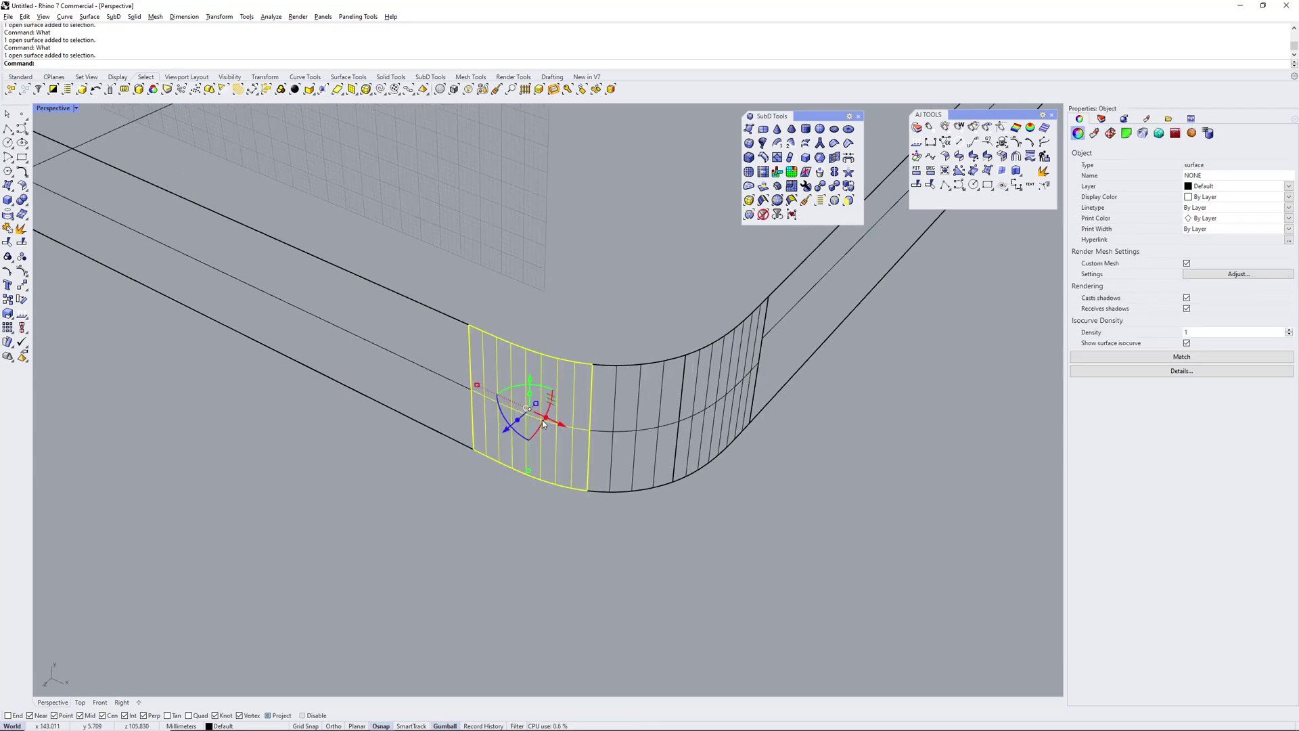
# Turn on control points for a corner surface to inspect their layout, and turn them off.
pyautogui.scroll(-2, 564, 431)
pyautogui.scroll(-3, 707, 518)
pyautogui.moveTo(709, 518); pyautogui.dragTo(816, 469, button='right')
pyautogui.scroll(-3, 817, 467)
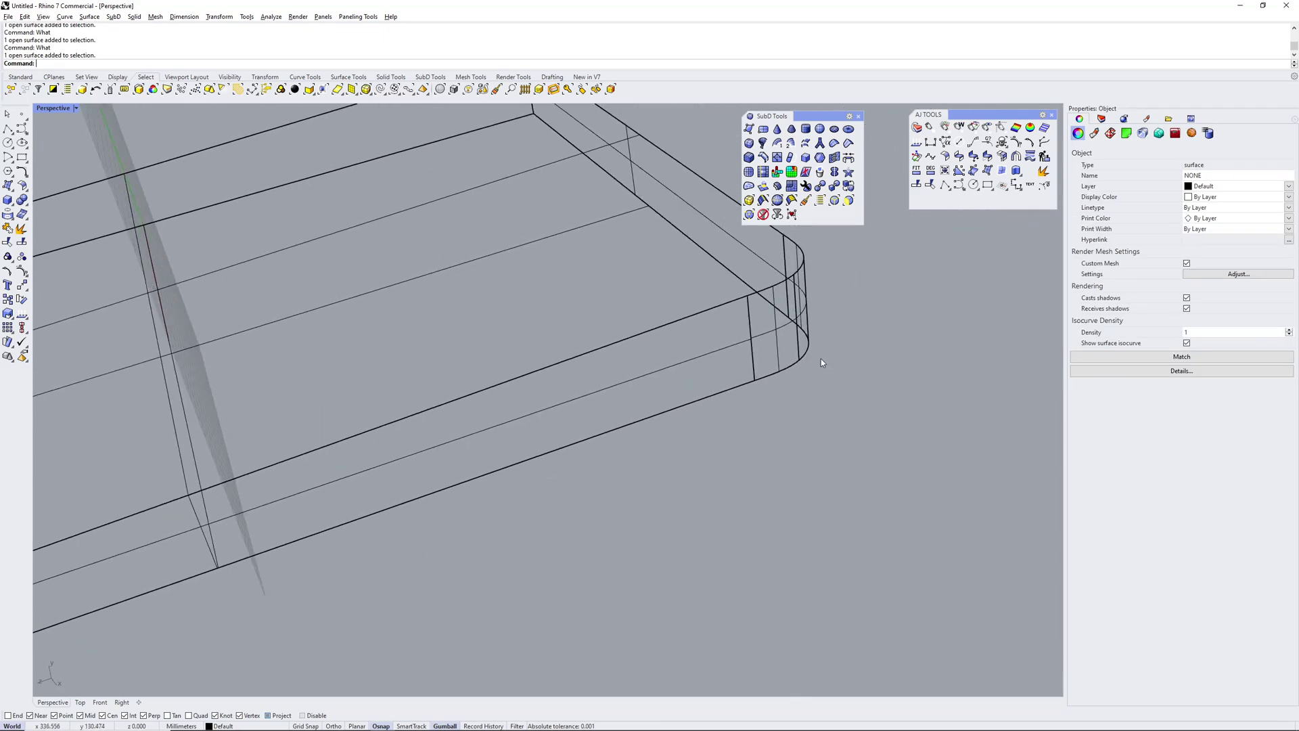
pyautogui.click(772, 323)
pyautogui.press('F10')
pyautogui.press('F10')
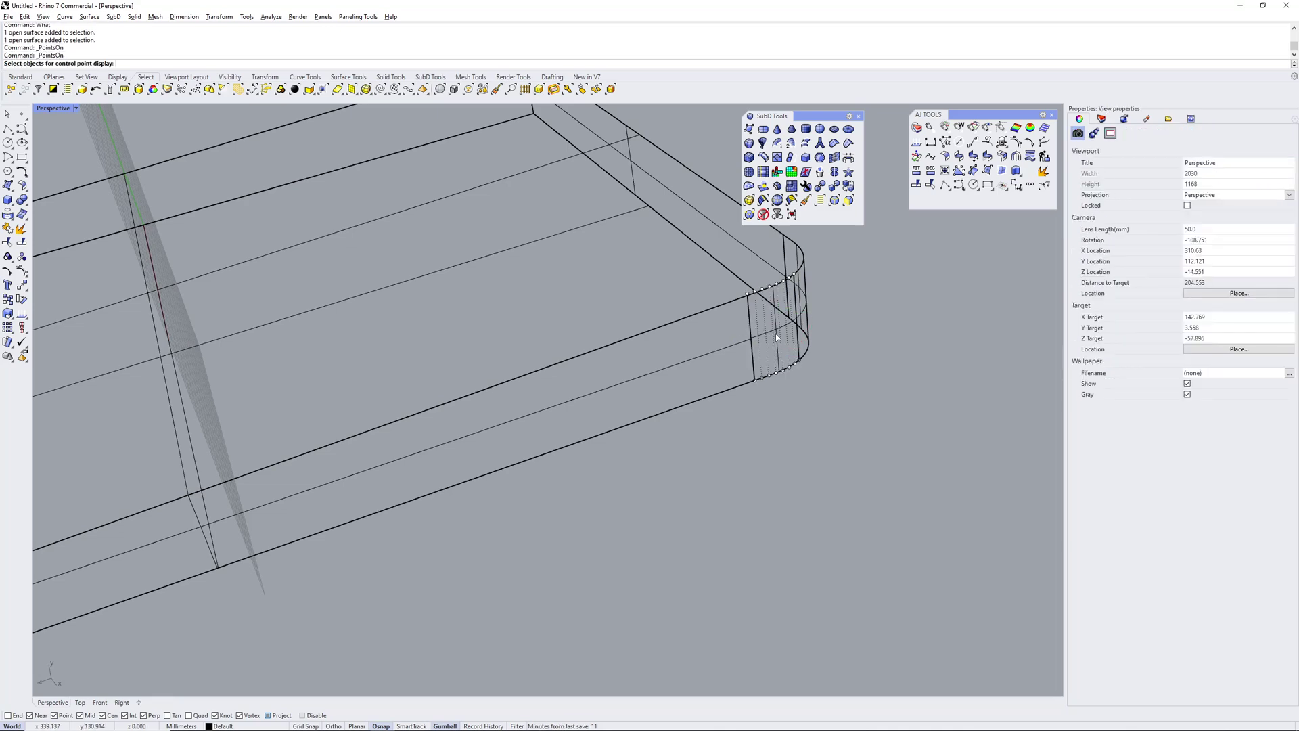
pyautogui.press('F11')
# Run the What command on the first surface of the densely divided corner and review its U degree and CV count.
pyautogui.scroll(-8, 776, 335)
pyautogui.moveTo(587, 428); pyautogui.dragTo(612, 420, button='right')
pyautogui.keyDown('shift'); pyautogui.moveTo(365, 455); pyautogui.dragTo(579, 432, button='right'); pyautogui.keyUp('shift')
pyautogui.scroll(4, 580, 431)
pyautogui.click(606, 466)
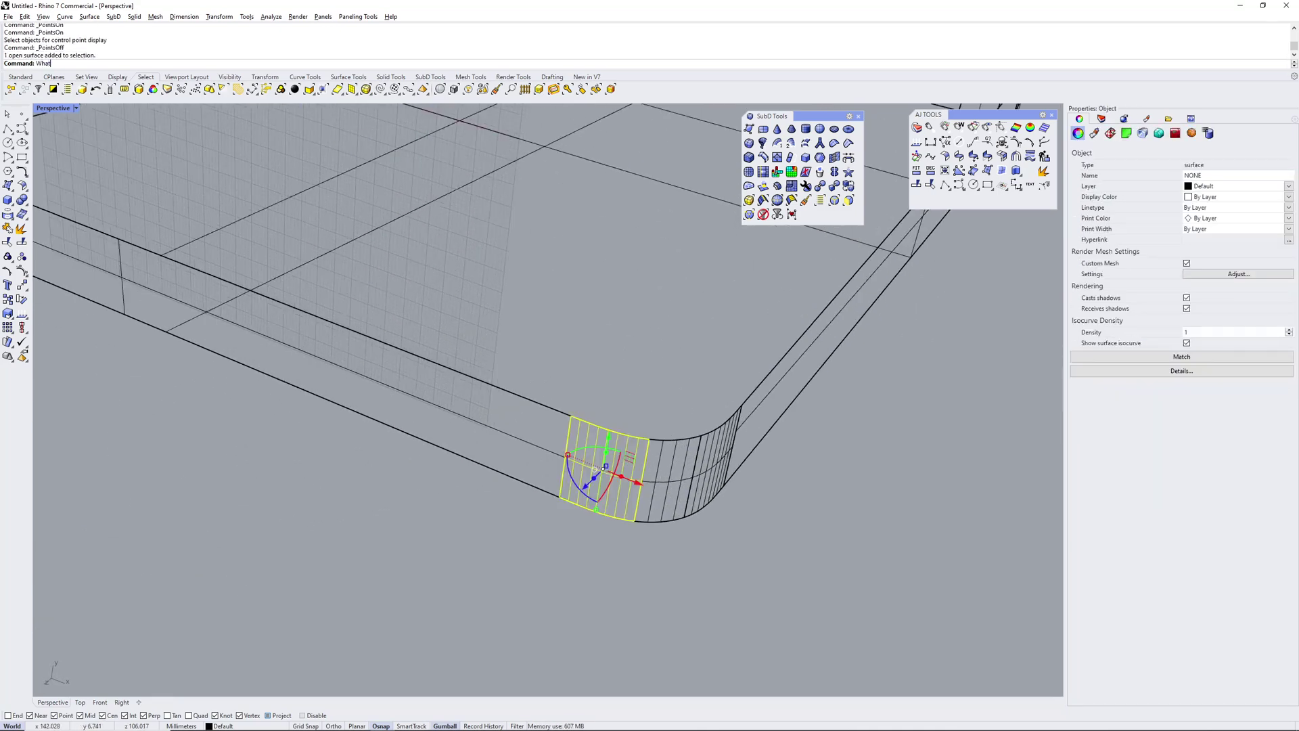
pyautogui.write('What')
pyautogui.press('Return')
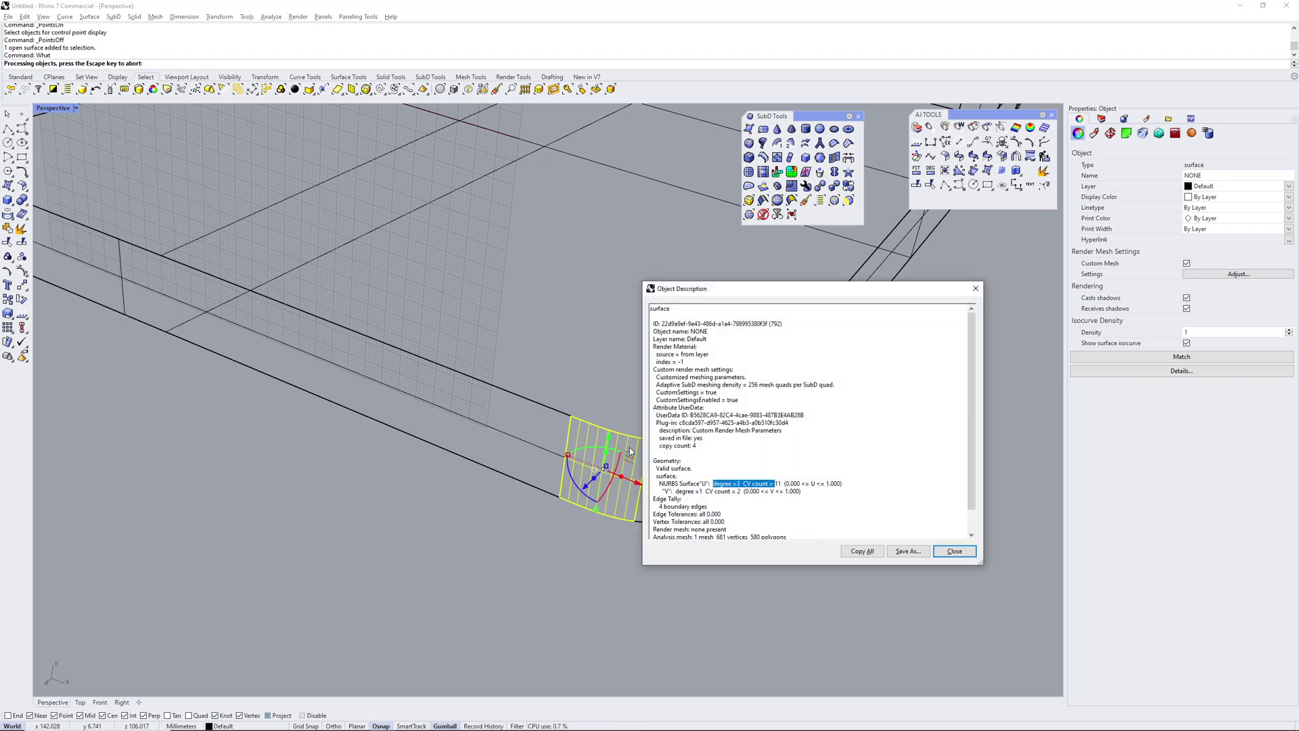
pyautogui.click(955, 551)
# Inspect the control points of the densely divided corner's first surface and hide them.
pyautogui.moveTo(830, 581); pyautogui.dragTo(738, 521, button='right')
pyautogui.press('F10')
pyautogui.scroll(5, 737, 502)
pyautogui.press('F10')
pyautogui.press('F11')
# Display a curvature graph on the densely divided corner's first surface.
pyautogui.moveTo(556, 478); pyautogui.dragTo(574, 436, button='right')
pyautogui.click(575, 435)
pyautogui.click(973, 143)
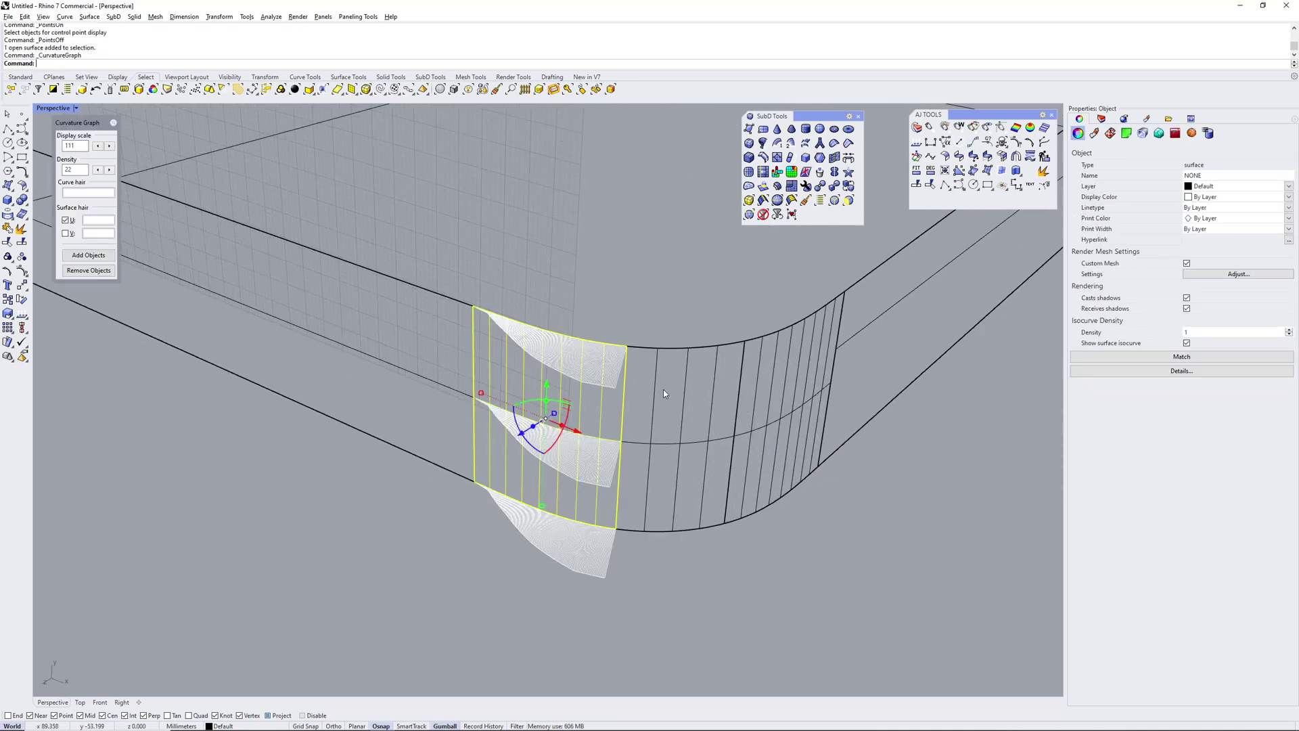
# Extend the curvature graph to the corner's middle and far surfaces to compare curvature across the joints.
pyautogui.scroll(-4, 614, 433)
pyautogui.moveTo(611, 436); pyautogui.dragTo(588, 450, button='right')
pyautogui.scroll(6, 639, 411)
pyautogui.click(647, 435)
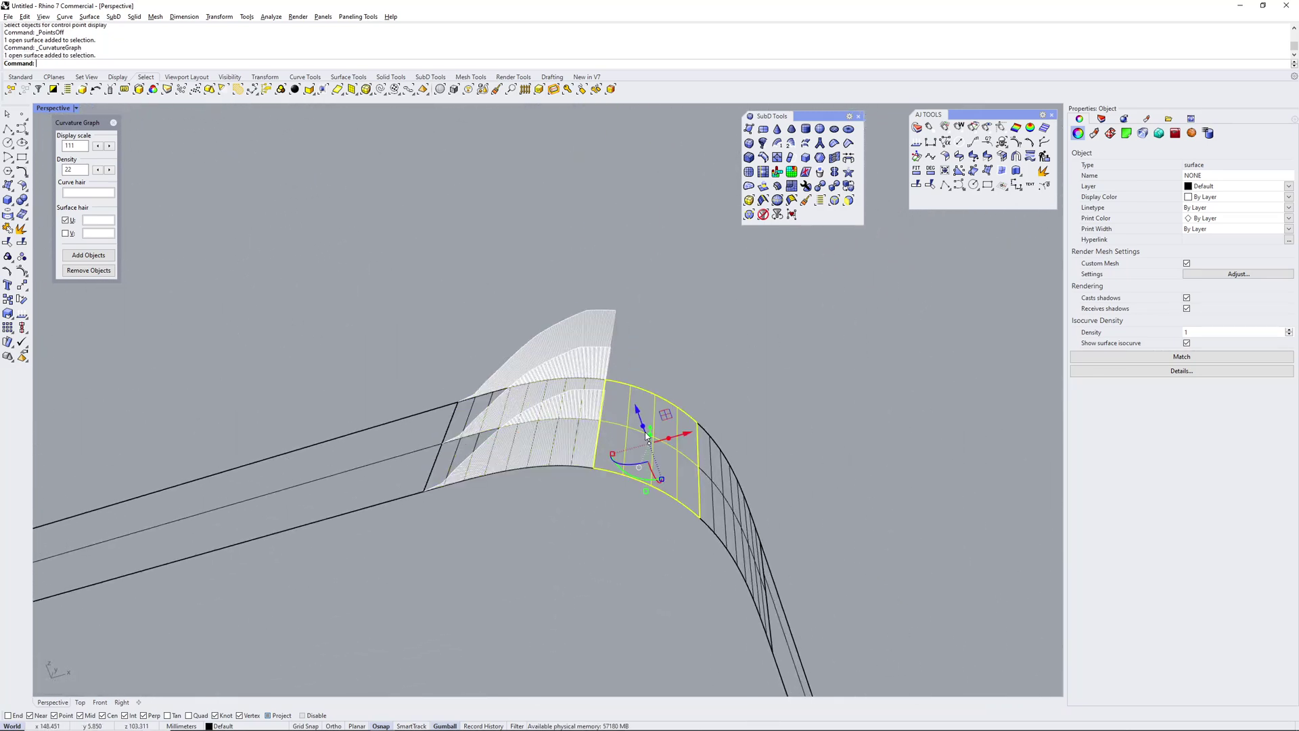
pyautogui.keyDown('shift'); pyautogui.click(712, 484); pyautogui.keyUp('shift')
pyautogui.moveTo(713, 483); pyautogui.dragTo(596, 362, button='right')
pyautogui.scroll(8, 628, 353)
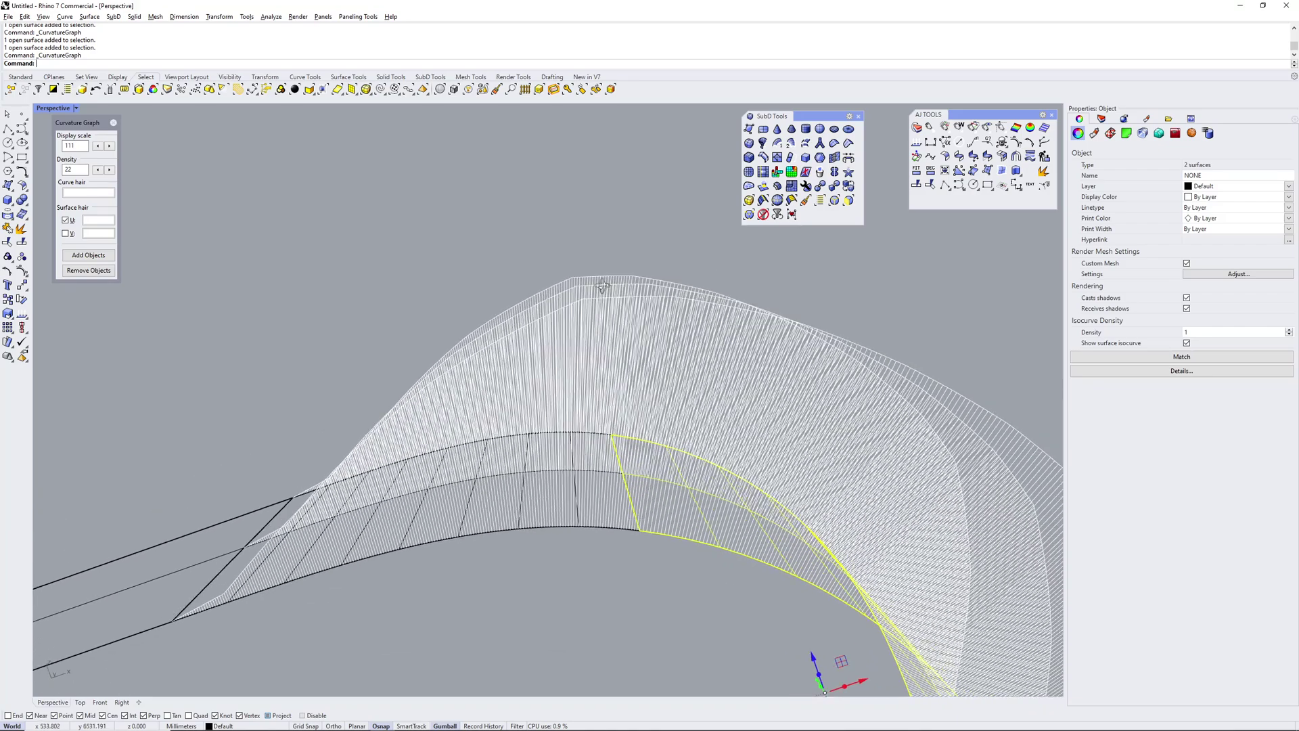
# Examine the curvature graph where the first corner surface meets the straight side wall.
pyautogui.moveTo(529, 310); pyautogui.dragTo(478, 367, button='right')
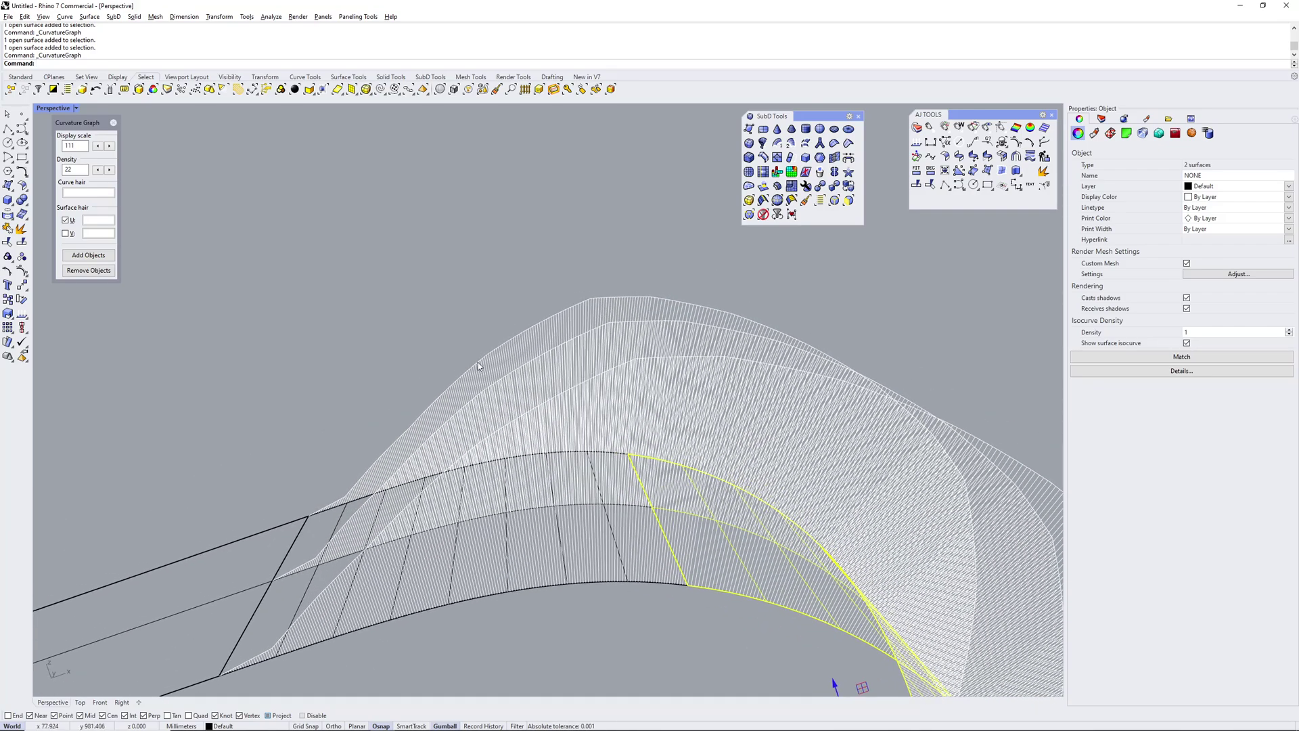
pyautogui.click(336, 528)
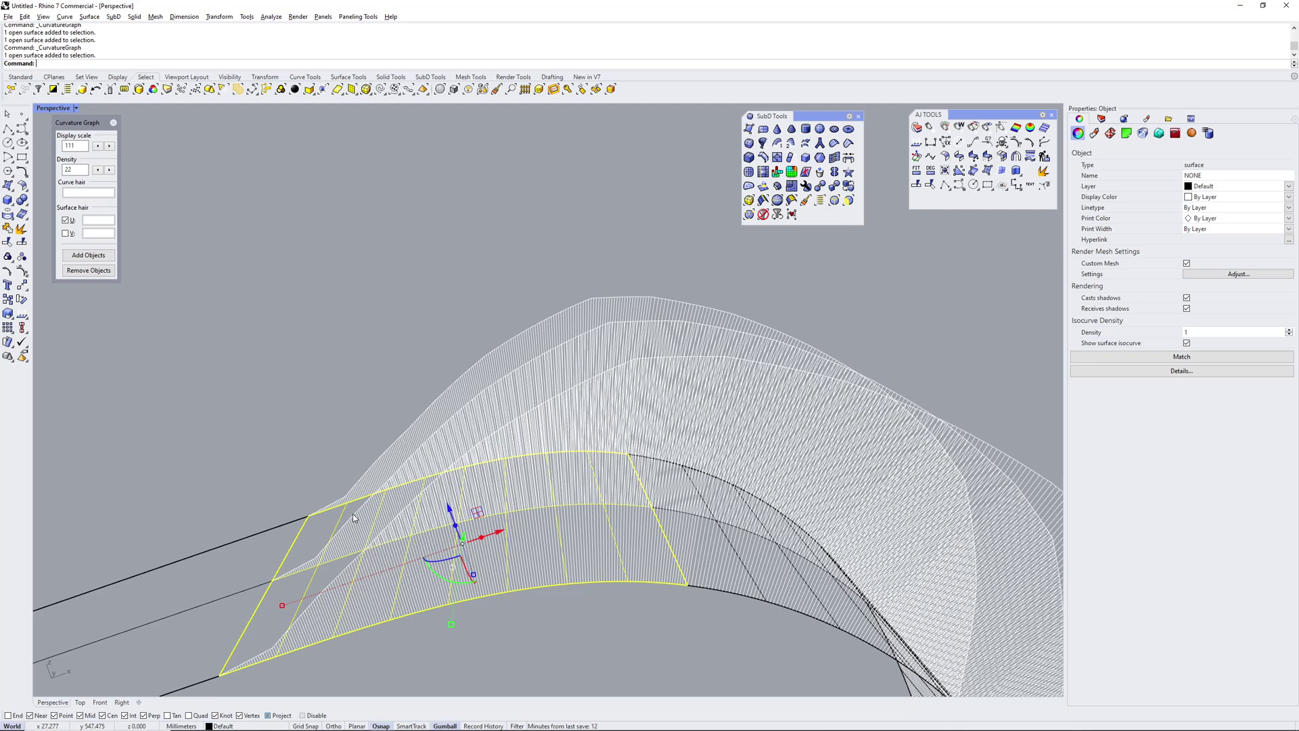
pyautogui.click(351, 378)
pyautogui.moveTo(351, 378); pyautogui.dragTo(504, 383, button='right')
pyautogui.scroll(5, 531, 410)
pyautogui.scroll(3, 434, 443)
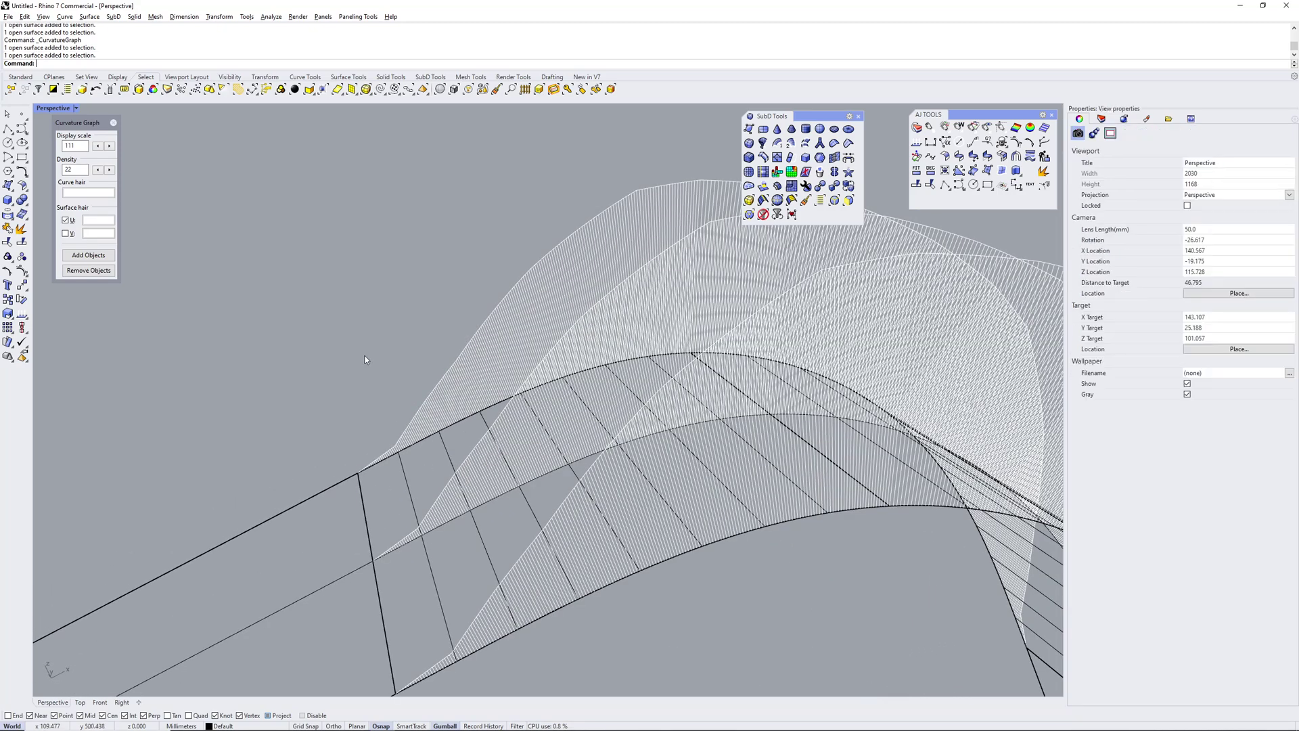
pyautogui.scroll(4, 388, 452)
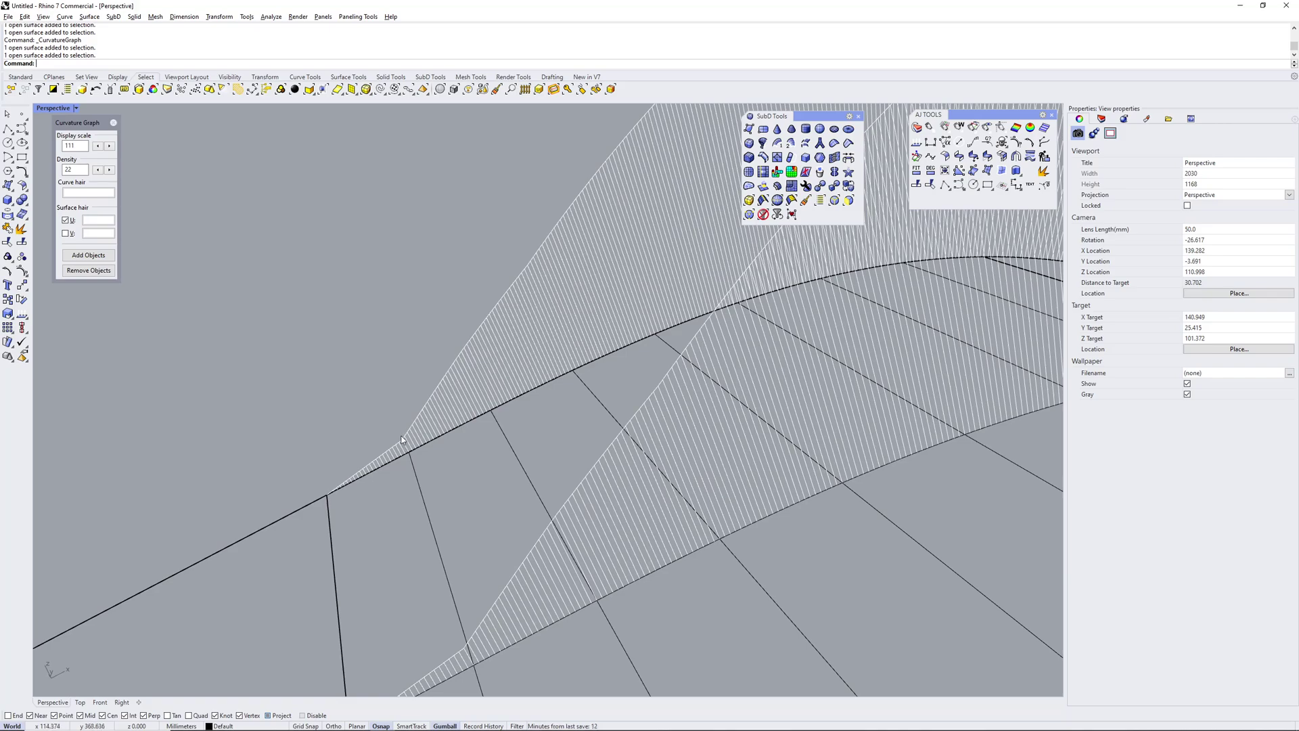
# Examine the curvature graph along the crest of the densely divided corner and across its surface joints.
pyautogui.scroll(-11, 400, 440)
pyautogui.scroll(9, 537, 319)
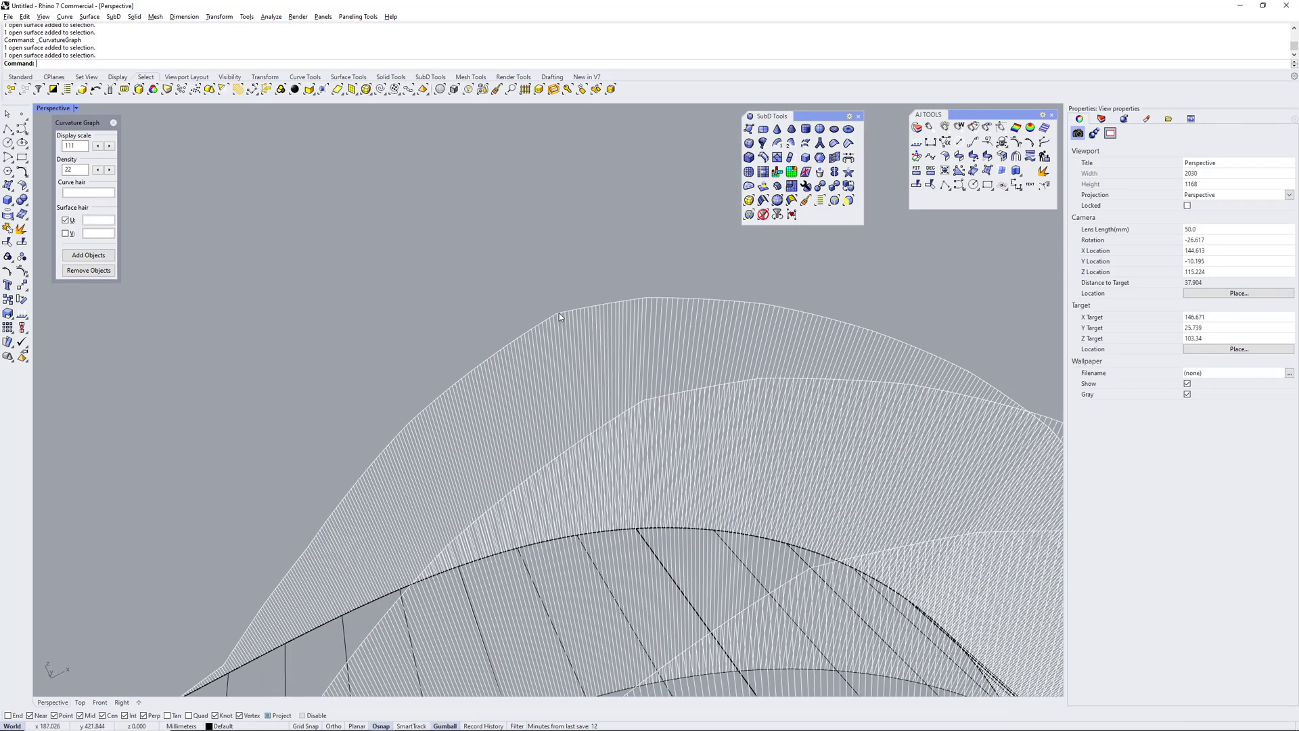
pyautogui.scroll(-6, 559, 316)
pyautogui.moveTo(574, 342); pyautogui.dragTo(575, 380, button='right')
pyautogui.scroll(-6, 498, 310)
# Display a curvature graph on the three trimmed surfaces of the sparsely divided corner.
pyautogui.click(639, 376)
pyautogui.keyDown('shift'); pyautogui.click(579, 388); pyautogui.keyUp('shift')
pyautogui.keyDown('shift'); pyautogui.click(717, 347); pyautogui.keyUp('shift')
pyautogui.click(972, 142)
pyautogui.scroll(-6, 839, 281)
pyautogui.moveTo(778, 298); pyautogui.dragTo(650, 569, button='right')
pyautogui.scroll(6, 579, 252)
pyautogui.scroll(3, 570, 284)
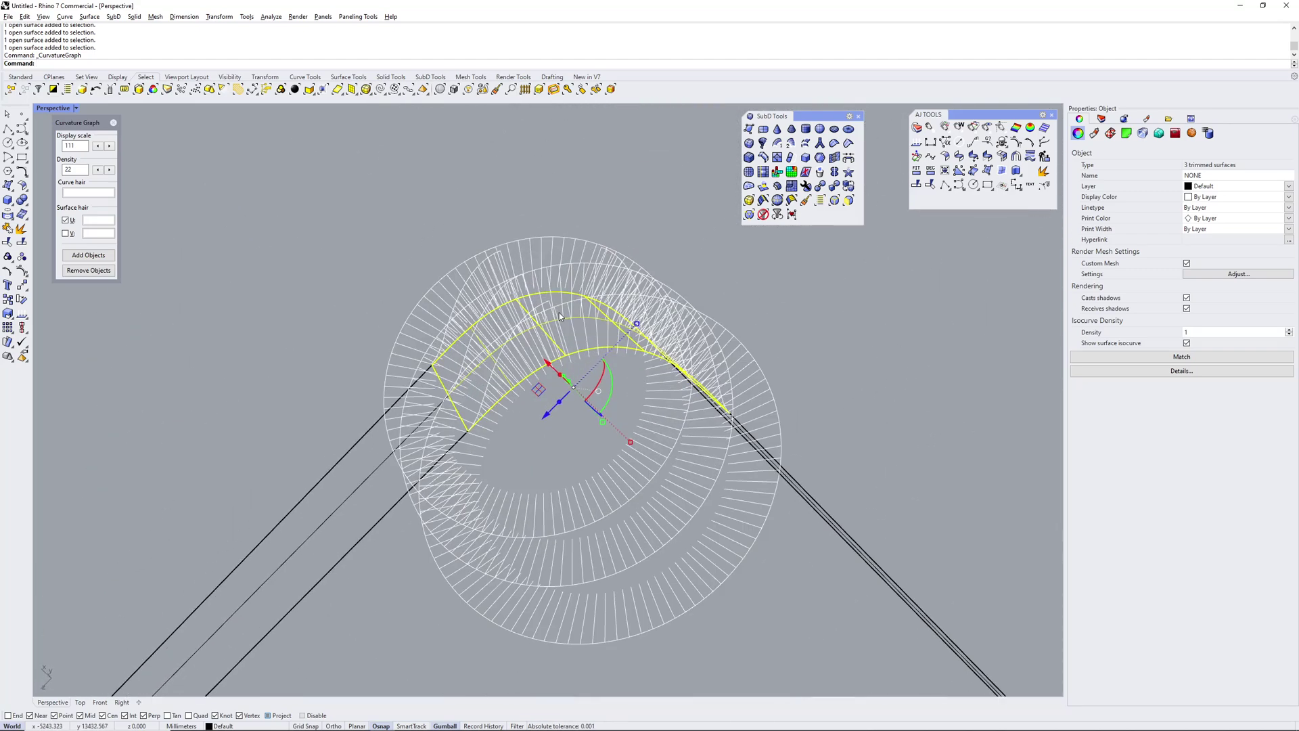
# Shrink the underlying surface of the corner's middle trimmed face with ShrinkTrimmedSrf.
pyautogui.click(570, 324)
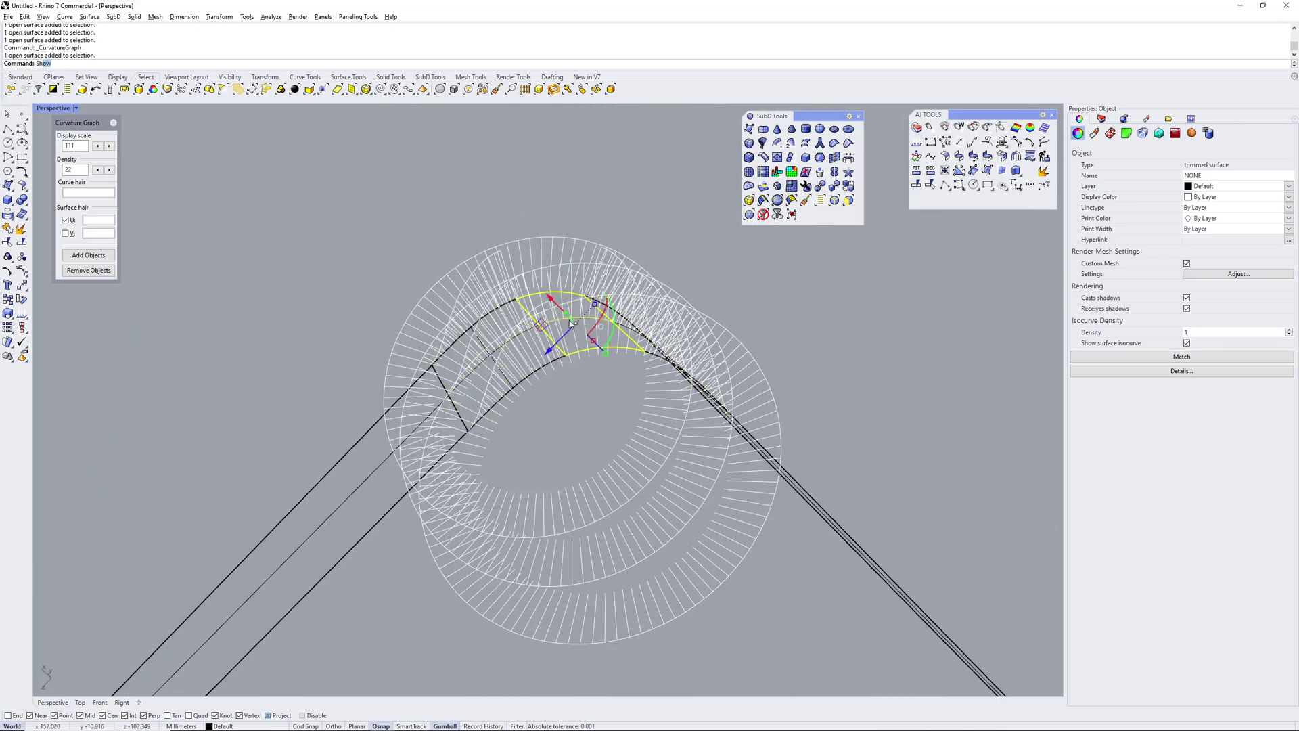
pyautogui.press('Return')
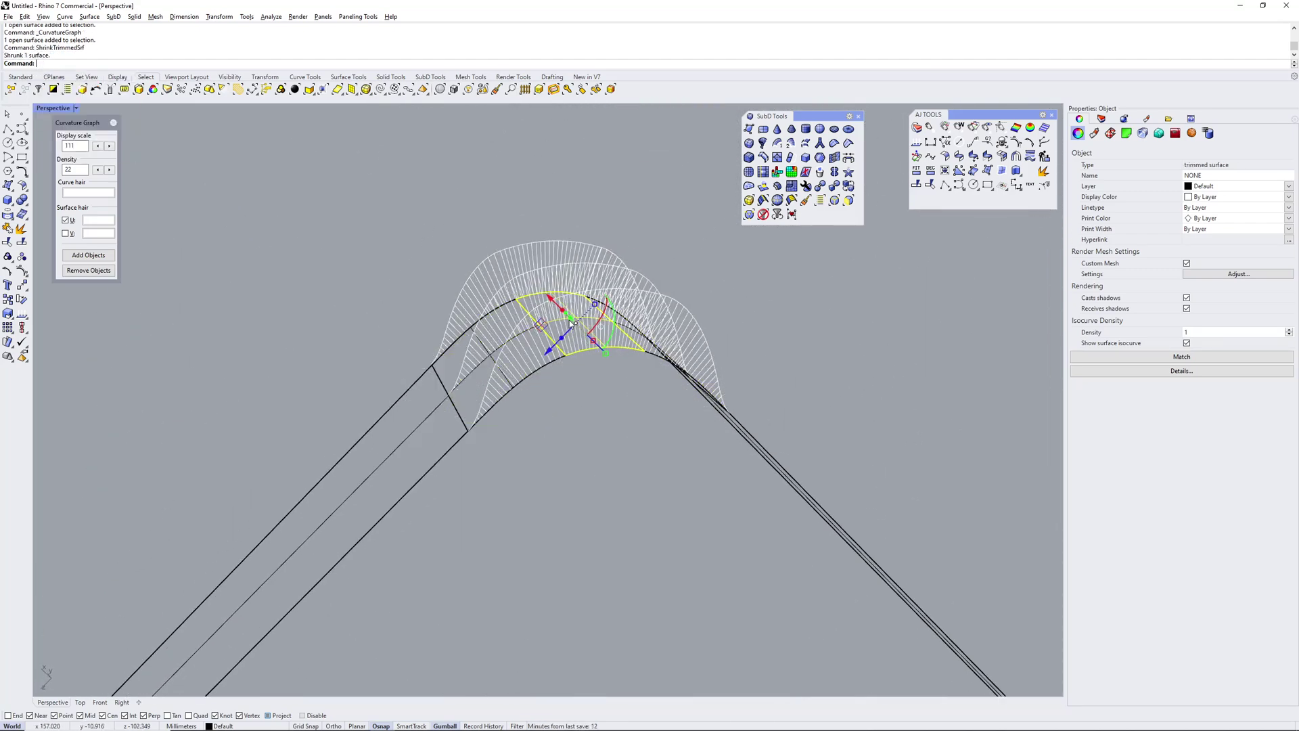
# Examine the curvature graph across the shrunk corner and where it meets the straight side walls.
pyautogui.moveTo(562, 272); pyautogui.dragTo(522, 275, button='right')
pyautogui.scroll(5, 531, 272)
pyautogui.scroll(-5, 527, 252)
pyautogui.moveTo(554, 328); pyautogui.dragTo(553, 342, button='right')
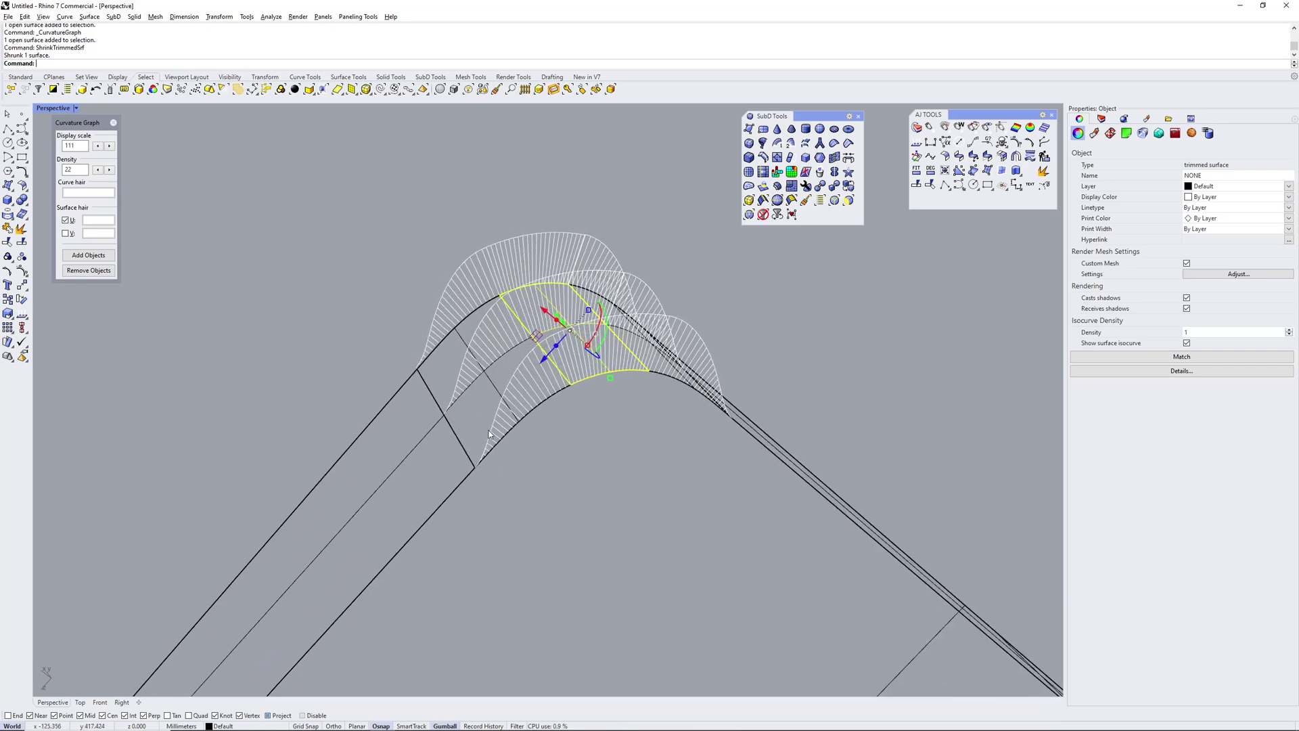
pyautogui.moveTo(490, 434); pyautogui.dragTo(530, 343, button='right')
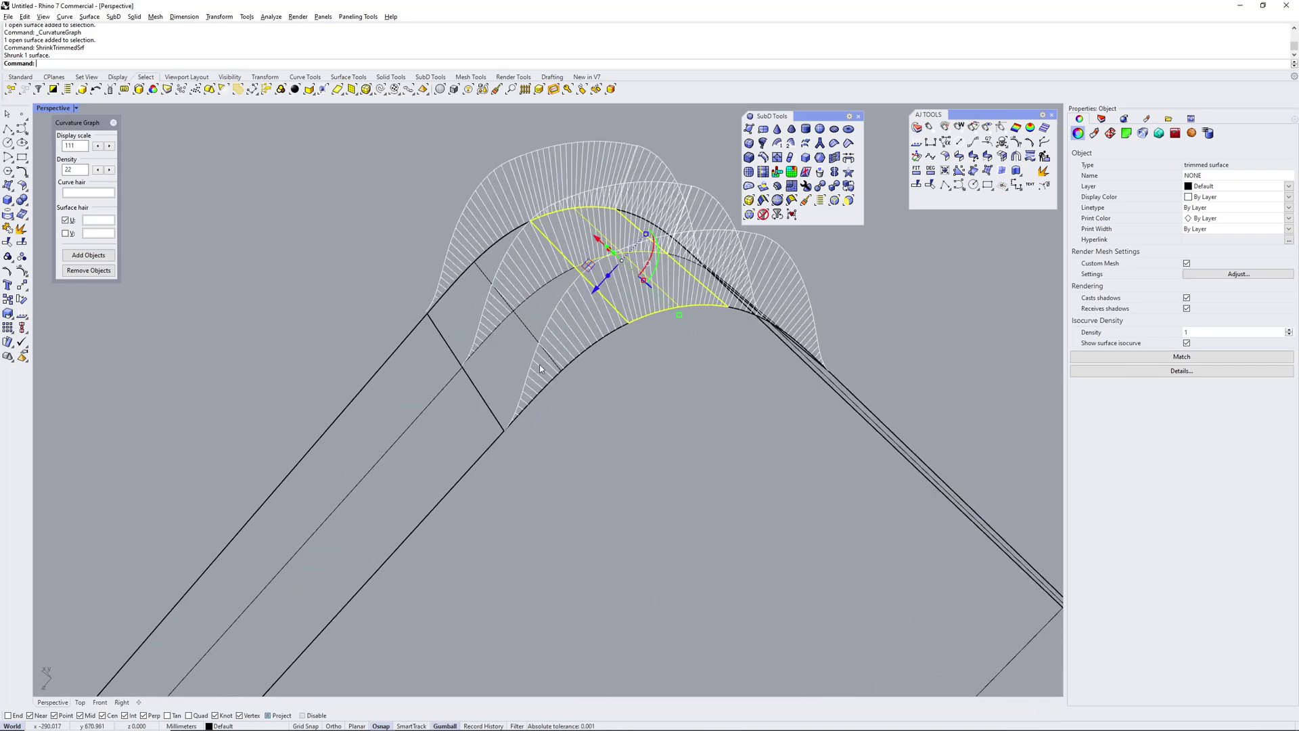
pyautogui.scroll(-10, 524, 406)
pyautogui.moveTo(518, 428); pyautogui.dragTo(436, 401, button='right')
pyautogui.keyDown('shift'); pyautogui.moveTo(484, 602); pyautogui.dragTo(525, 596, button='right'); pyautogui.keyUp('shift')
pyautogui.scroll(5, 486, 416)
pyautogui.moveTo(525, 595); pyautogui.dragTo(493, 320, button='right')
pyautogui.scroll(5, 469, 322)
pyautogui.scroll(2, 481, 349)
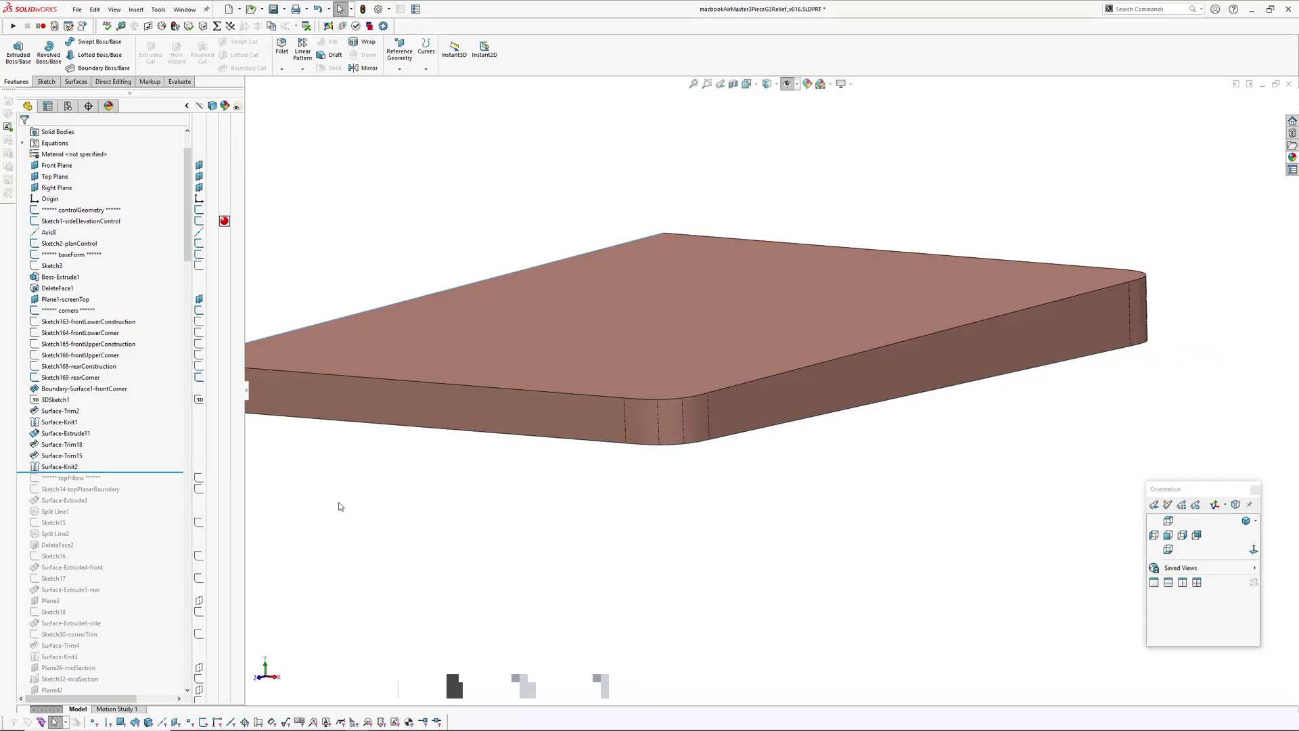
# Switch to the SOLIDWORKS model and roll the feature history forward through the top pillow's features to Surface-Extrude6-side.
pyautogui.scroll(-1, 169, 456)
pyautogui.moveTo(168, 404); pyautogui.dragTo(160, 442)
pyautogui.moveTo(675, 363); pyautogui.dragTo(663, 480, button='middle')
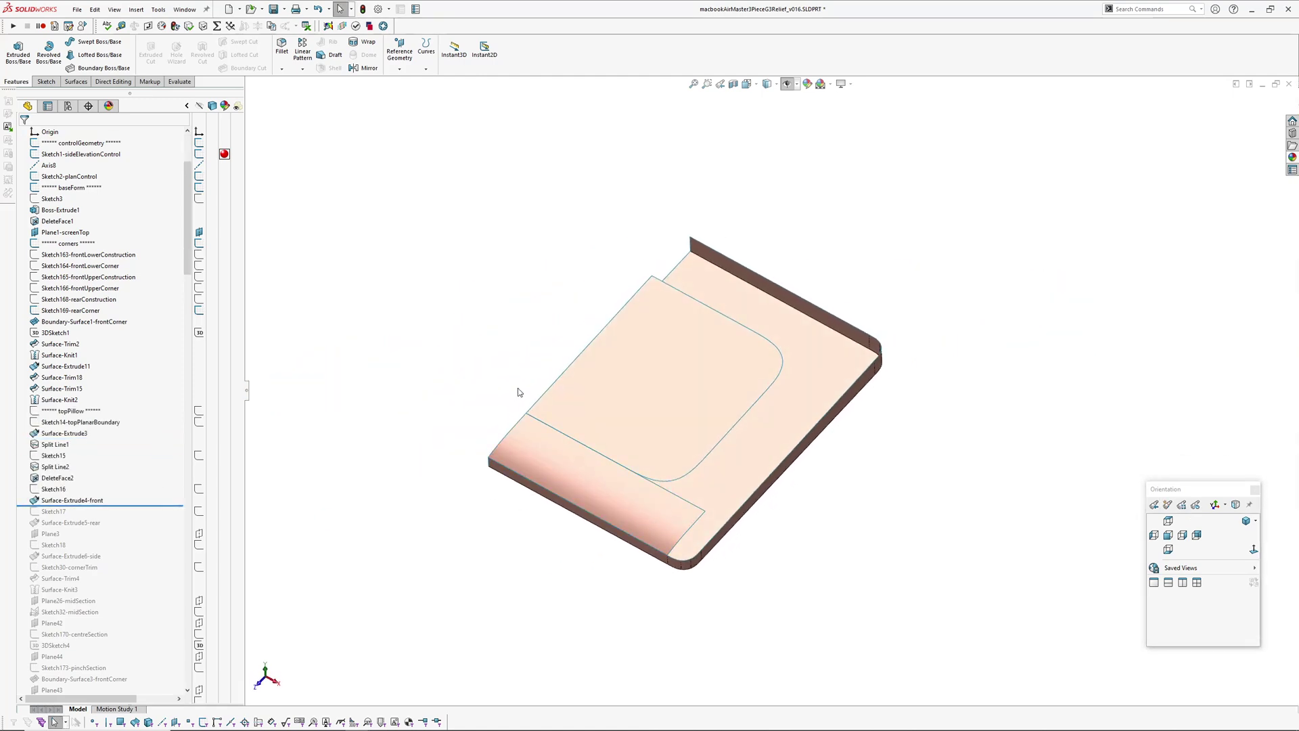
pyautogui.moveTo(101, 506); pyautogui.dragTo(126, 562)
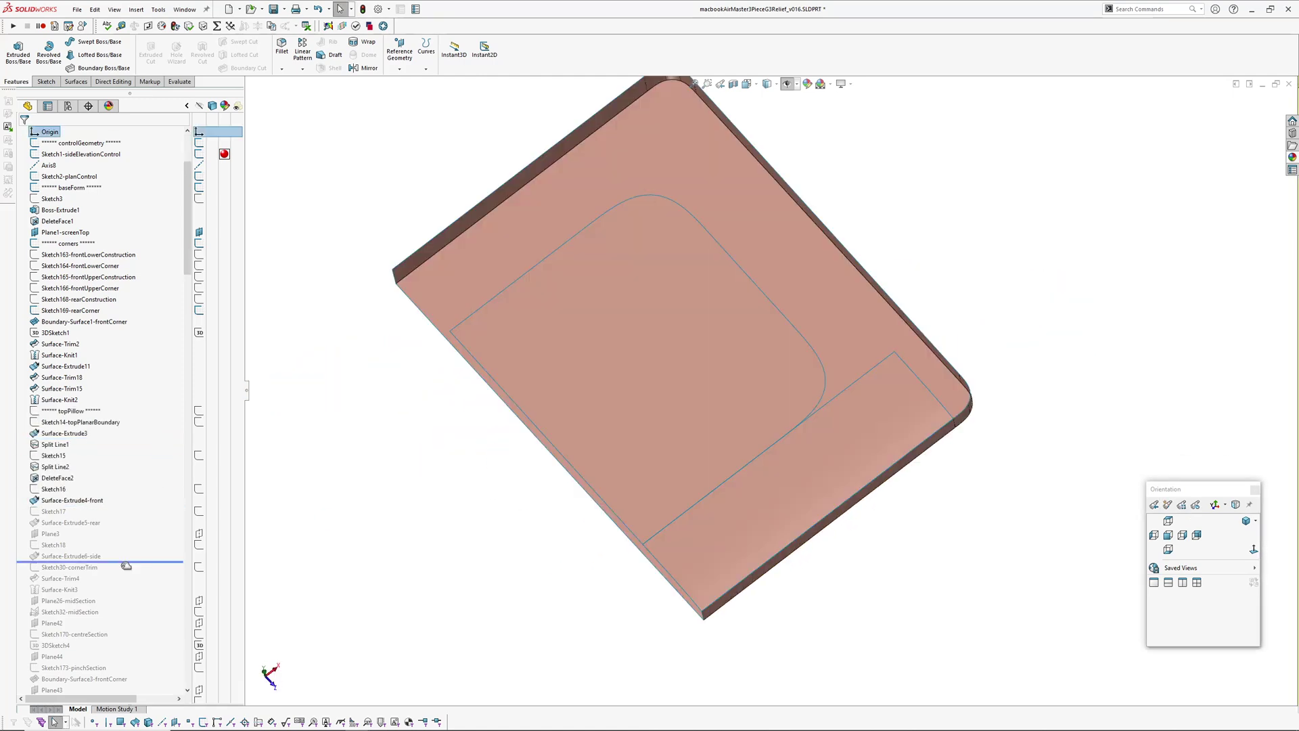
pyautogui.moveTo(827, 512); pyautogui.dragTo(629, 415, button='middle')
pyautogui.scroll(-5, 493, 491)
# Highlight the front extruded surface and the flat top face to inspect how they meet, and clear the selection.
pyautogui.click(502, 439)
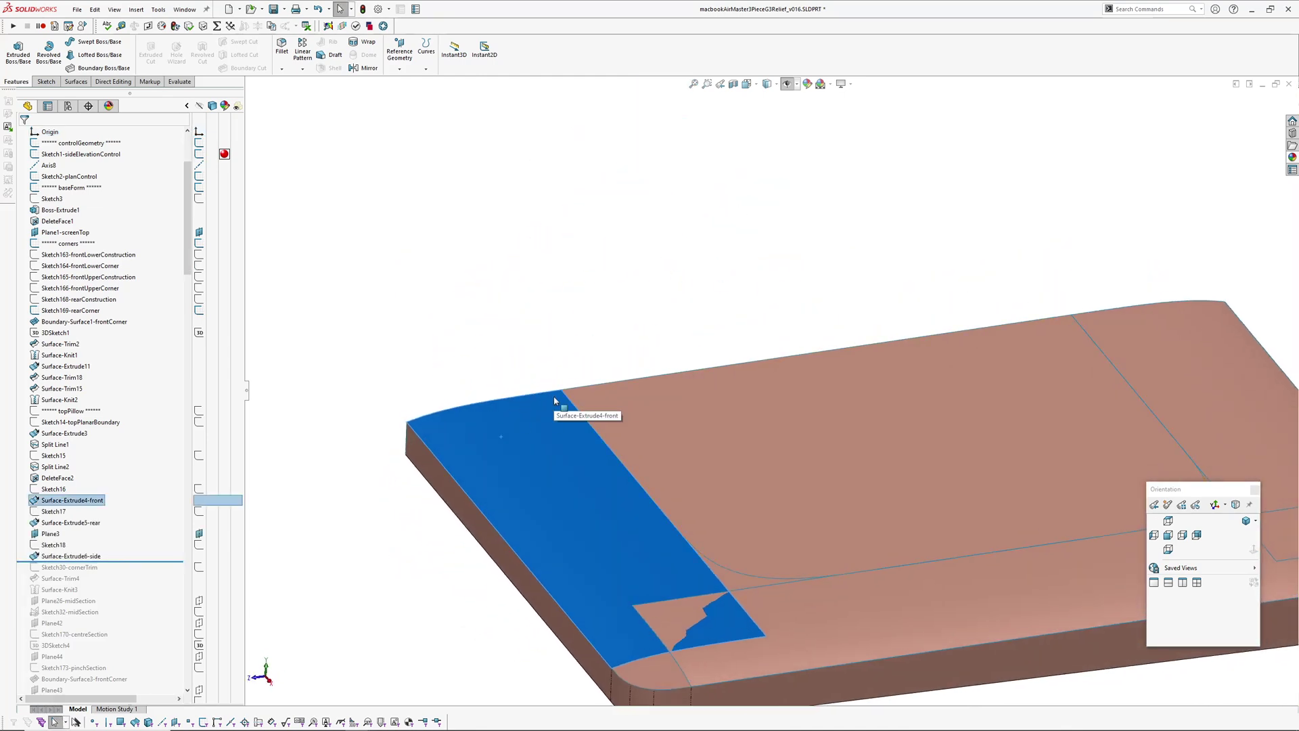
pyautogui.keyDown('ctrl'); pyautogui.click(594, 409); pyautogui.keyUp('ctrl')
pyautogui.scroll(3, 606, 484)
pyautogui.moveTo(609, 507); pyautogui.dragTo(562, 544, button='middle')
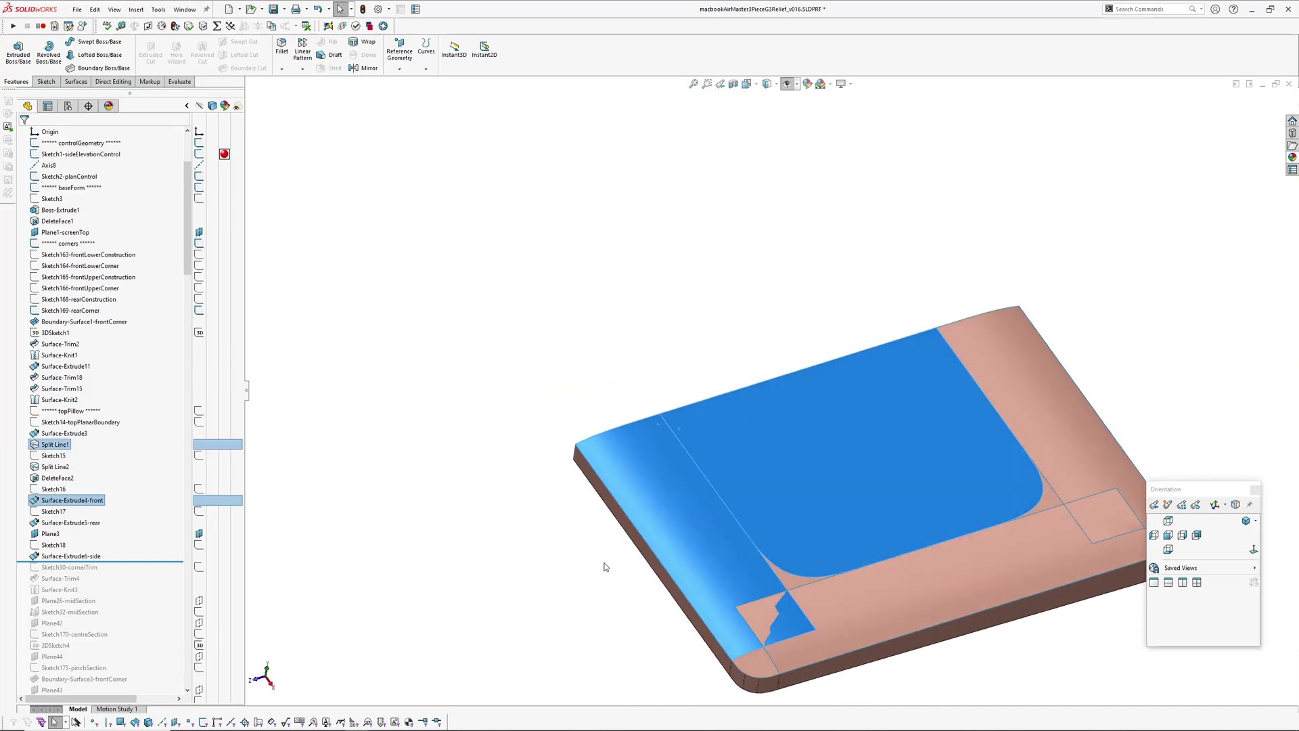
pyautogui.click(562, 544)
pyautogui.click(639, 481)
pyautogui.moveTo(639, 483)
pyautogui.mouseDown(button='middle')
pyautogui.moveTo(632, 494)
pyautogui.moveTo(639, 470)
pyautogui.mouseUp(button='middle')
pyautogui.click(749, 468)
pyautogui.click(450, 505)
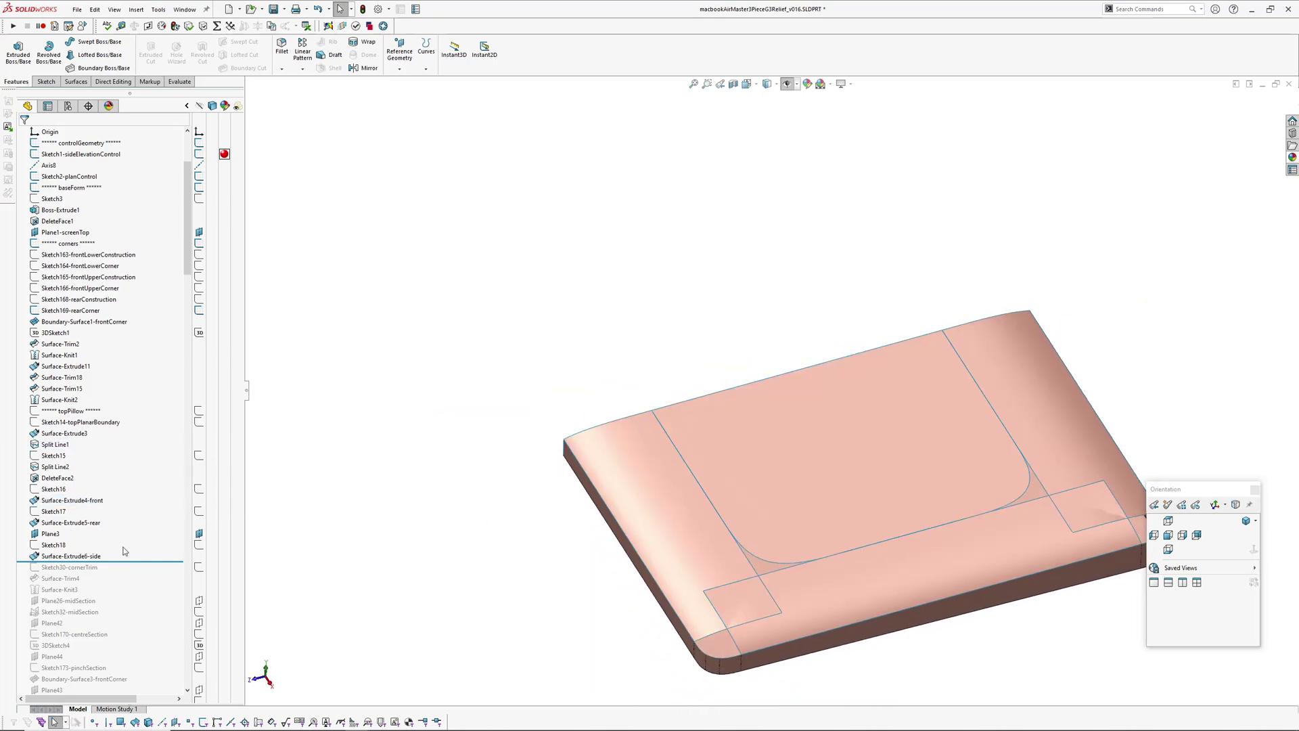
# Roll the feature history forward to Surface-Trim4 and inspect the trimmed front corner of the top pillow.
pyautogui.moveTo(124, 555); pyautogui.dragTo(137, 565)
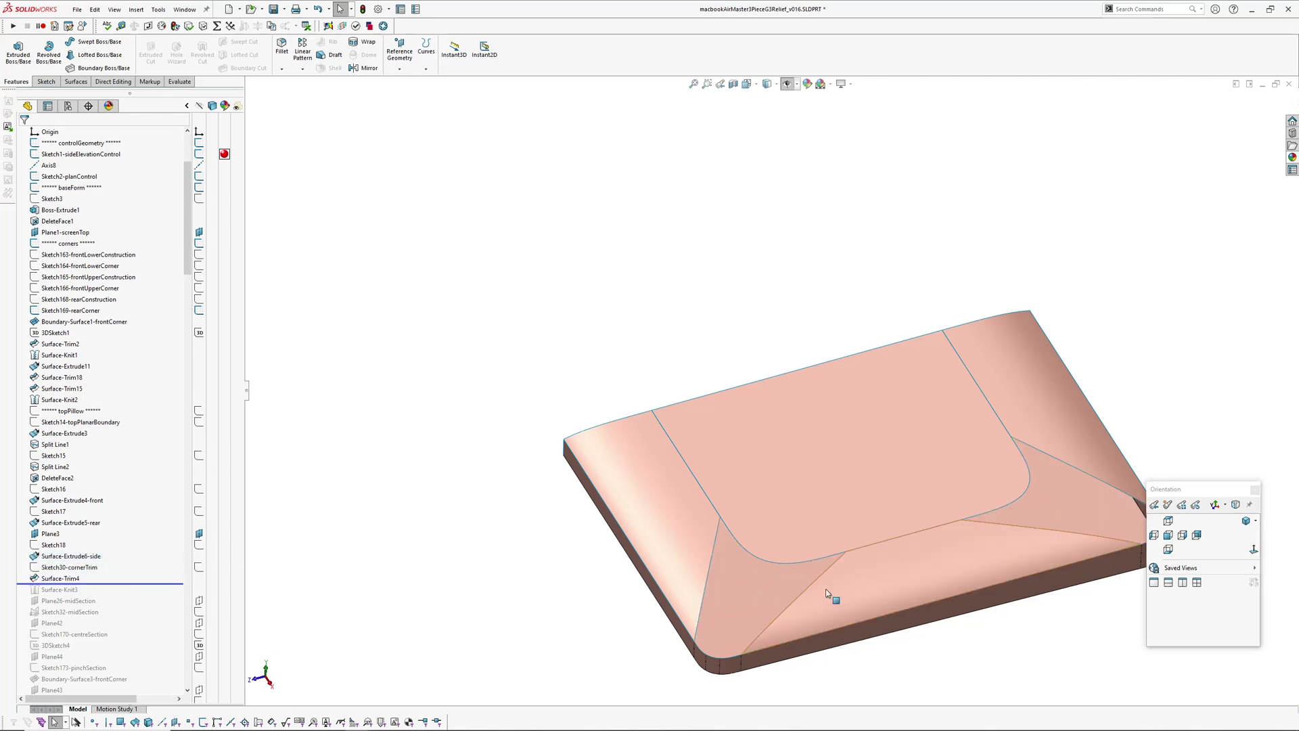
pyautogui.moveTo(826, 594); pyautogui.dragTo(730, 489, button='middle')
pyautogui.scroll(-4, 731, 488)
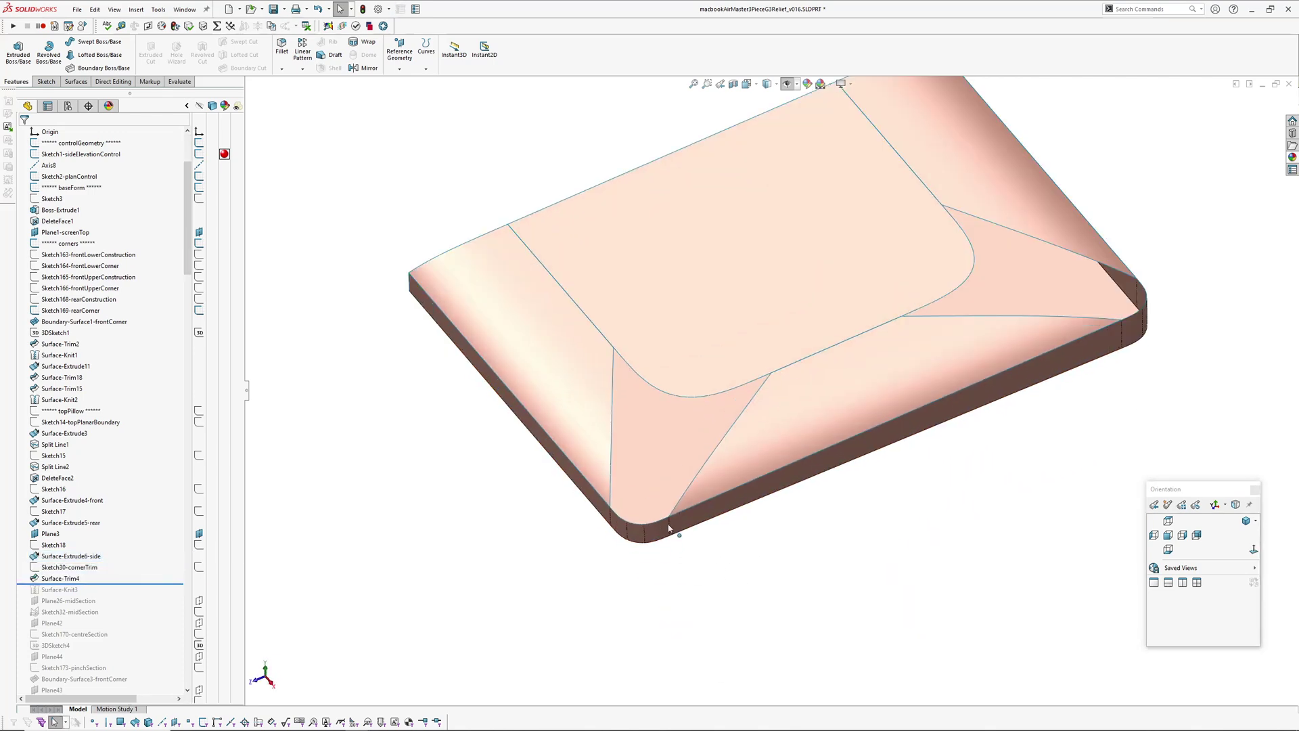
pyautogui.scroll(-1, 136, 548)
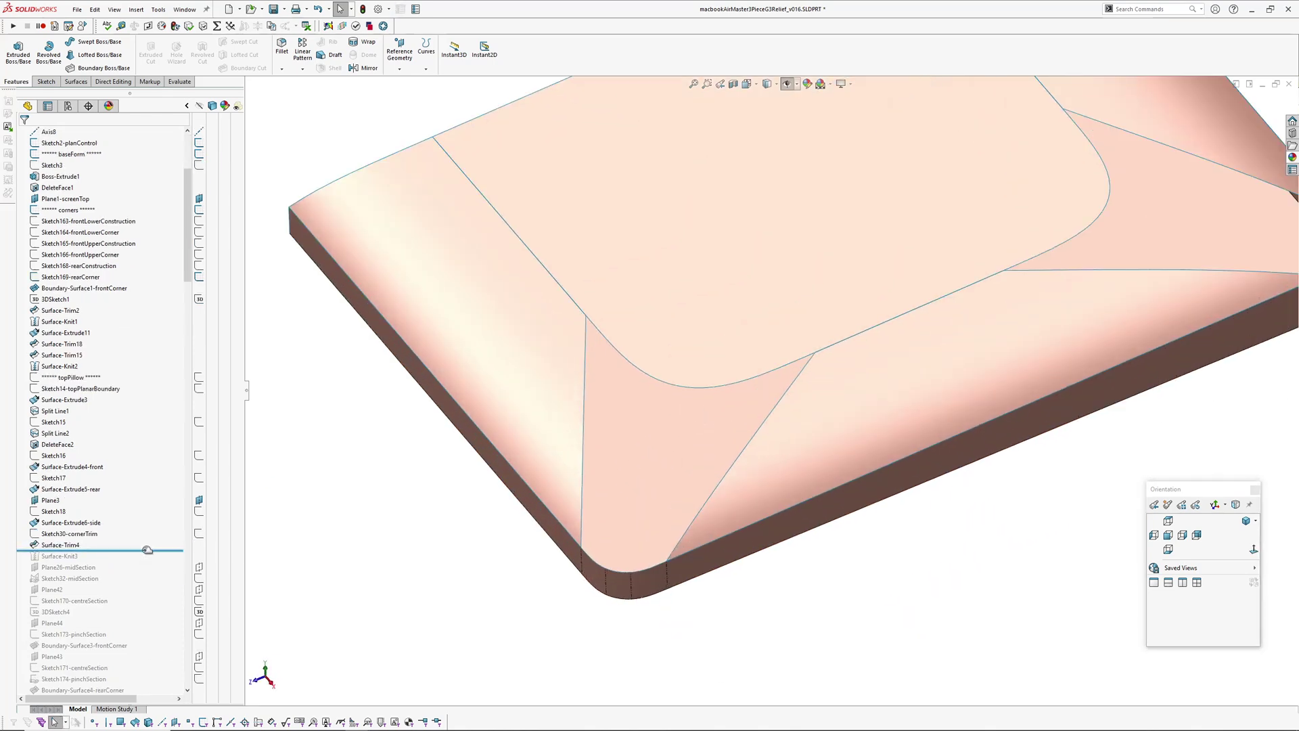
# Roll the feature history forward to Sketch32-midSection and highlight the mid-section curve across the front corner.
pyautogui.moveTo(143, 550); pyautogui.dragTo(149, 564)
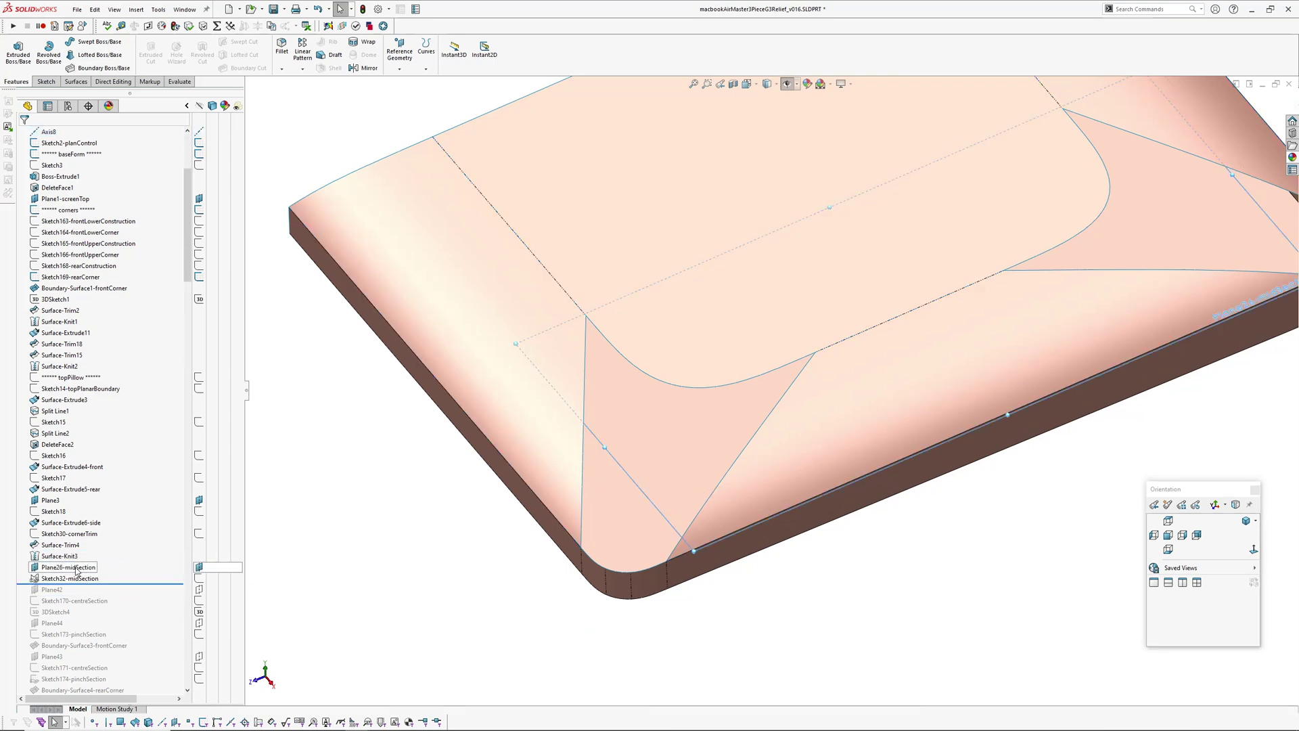
pyautogui.click(77, 570)
pyautogui.click(77, 580)
pyautogui.scroll(1, 651, 539)
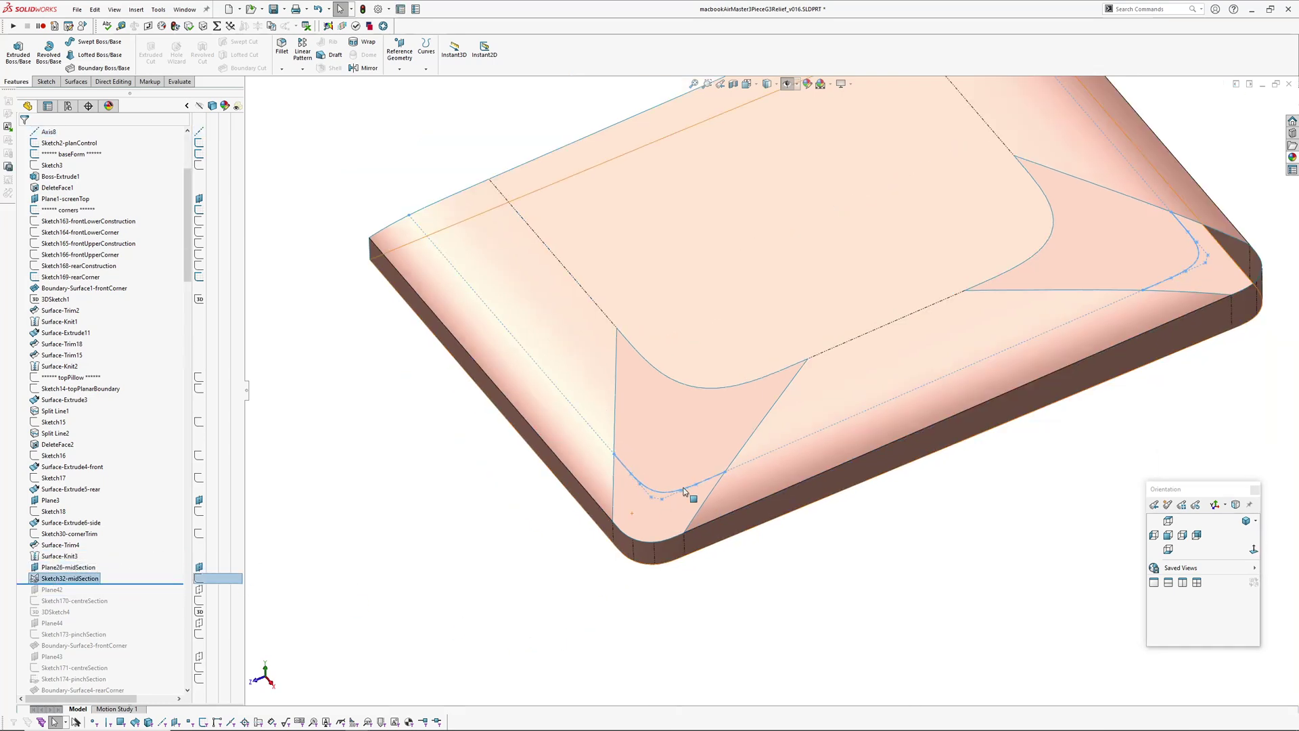
pyautogui.scroll(-2, 690, 498)
pyautogui.moveTo(690, 497)
pyautogui.mouseDown(button='middle')
pyautogui.moveTo(728, 457)
pyautogui.moveTo(688, 510)
pyautogui.mouseUp(button='middle')
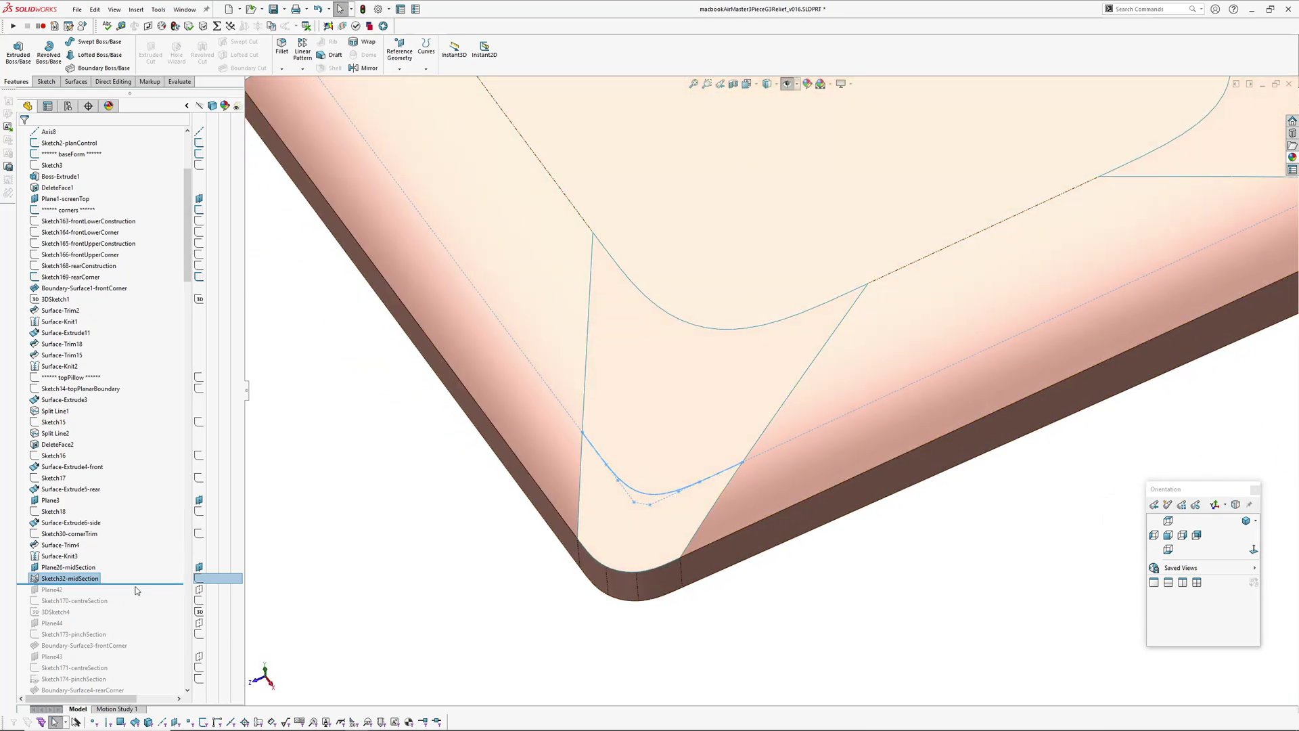
# Roll the feature history forward to Sketch170-centreSection and inspect the centre-section curve running through the open corner.
pyautogui.moveTo(139, 584); pyautogui.dragTo(144, 605)
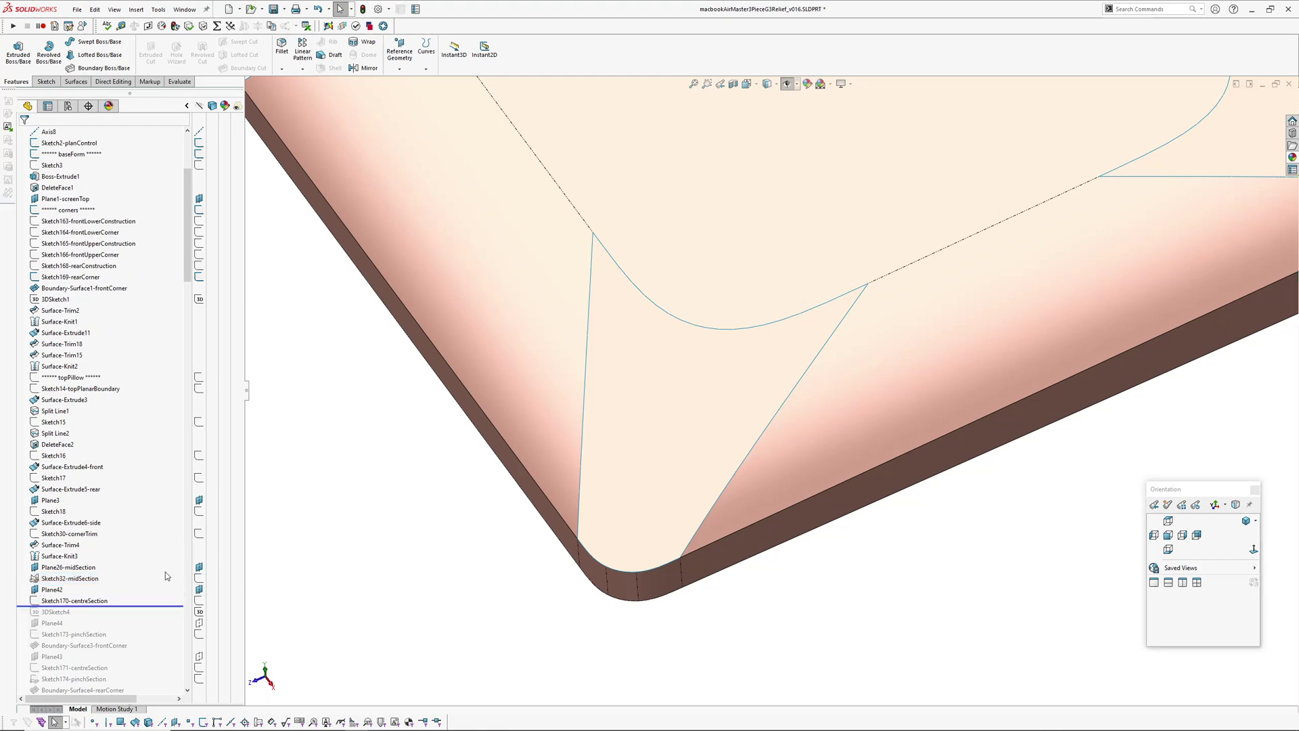
pyautogui.click(86, 601)
pyautogui.scroll(1, 679, 514)
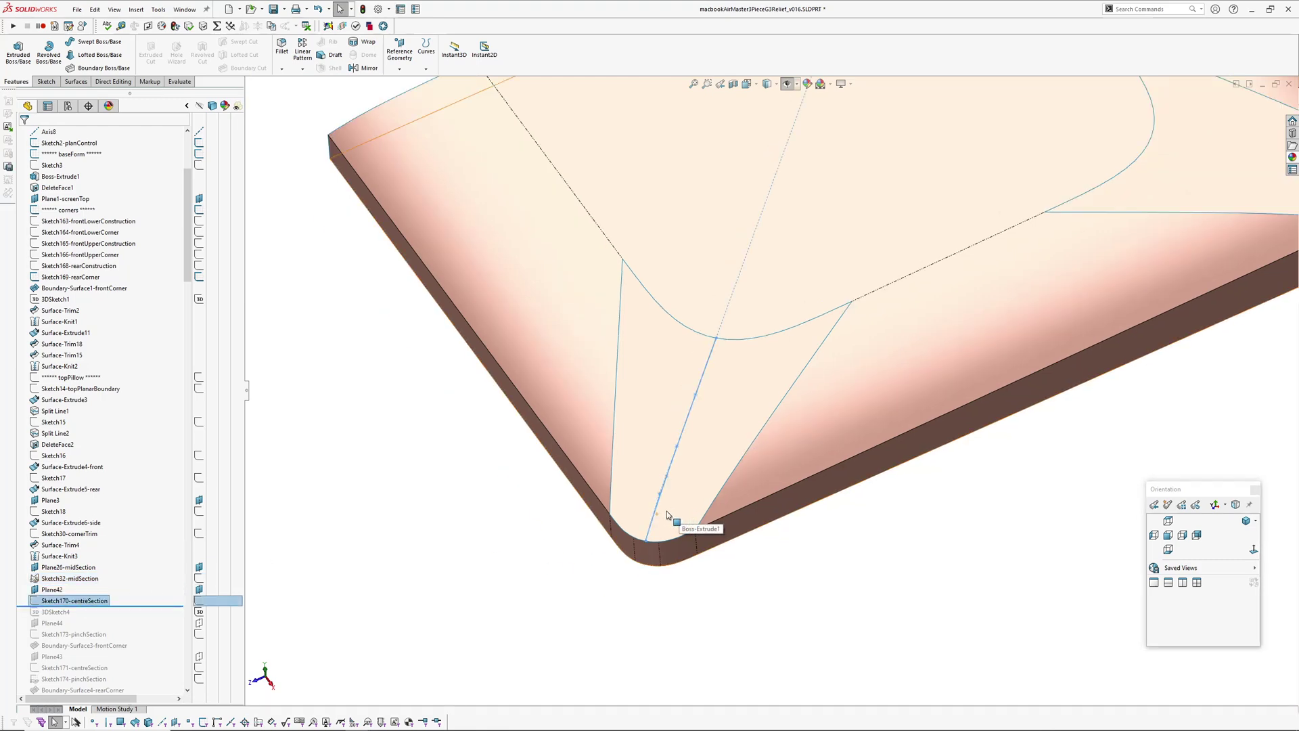
pyautogui.moveTo(713, 459)
pyautogui.mouseDown(button='middle')
pyautogui.moveTo(690, 457)
pyautogui.moveTo(686, 435)
pyautogui.mouseUp(button='middle')
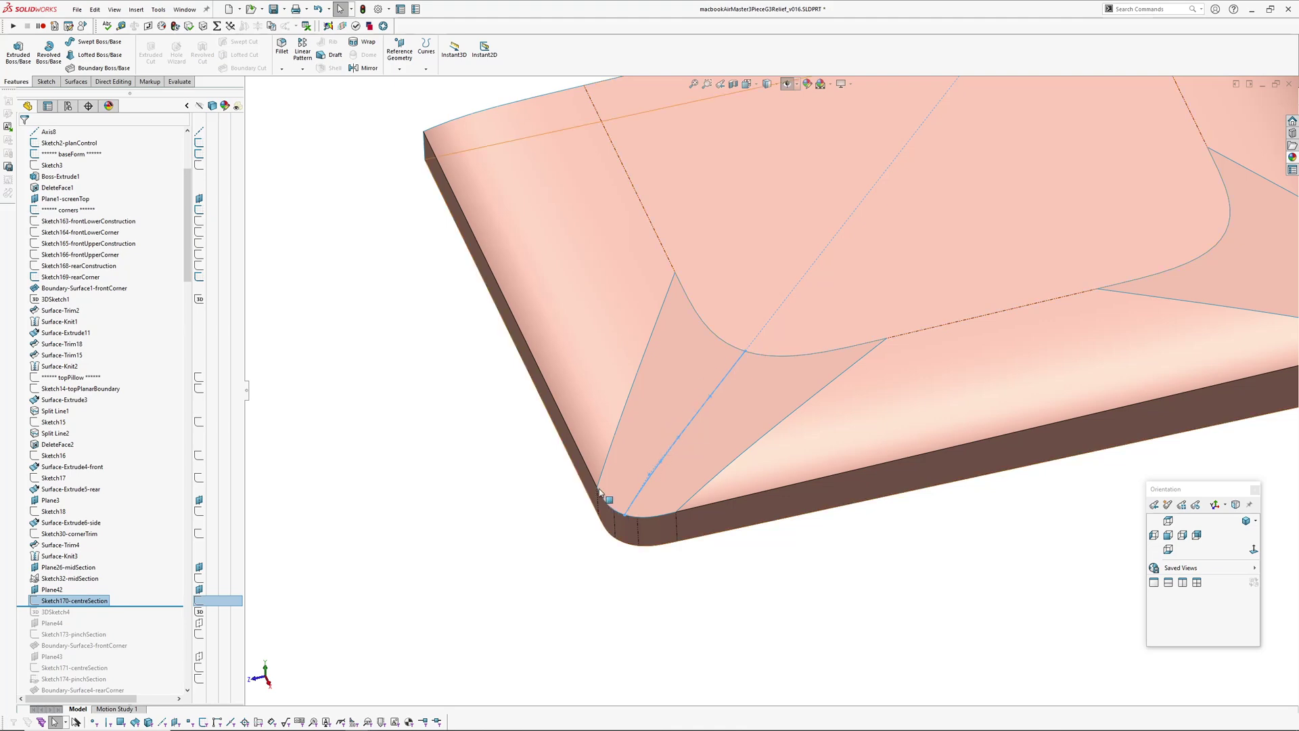
pyautogui.middleClick(615, 528)
pyautogui.moveTo(616, 527); pyautogui.dragTo(785, 539, button='middle')
pyautogui.scroll(-2, 591, 457)
pyautogui.middleClick(592, 457)
pyautogui.moveTo(591, 457)
pyautogui.mouseDown(button='middle')
pyautogui.moveTo(569, 526)
pyautogui.moveTo(583, 448)
pyautogui.mouseUp(button='middle')
pyautogui.moveTo(662, 506); pyautogui.dragTo(671, 469, button='middle')
pyautogui.scroll(-2, 683, 453)
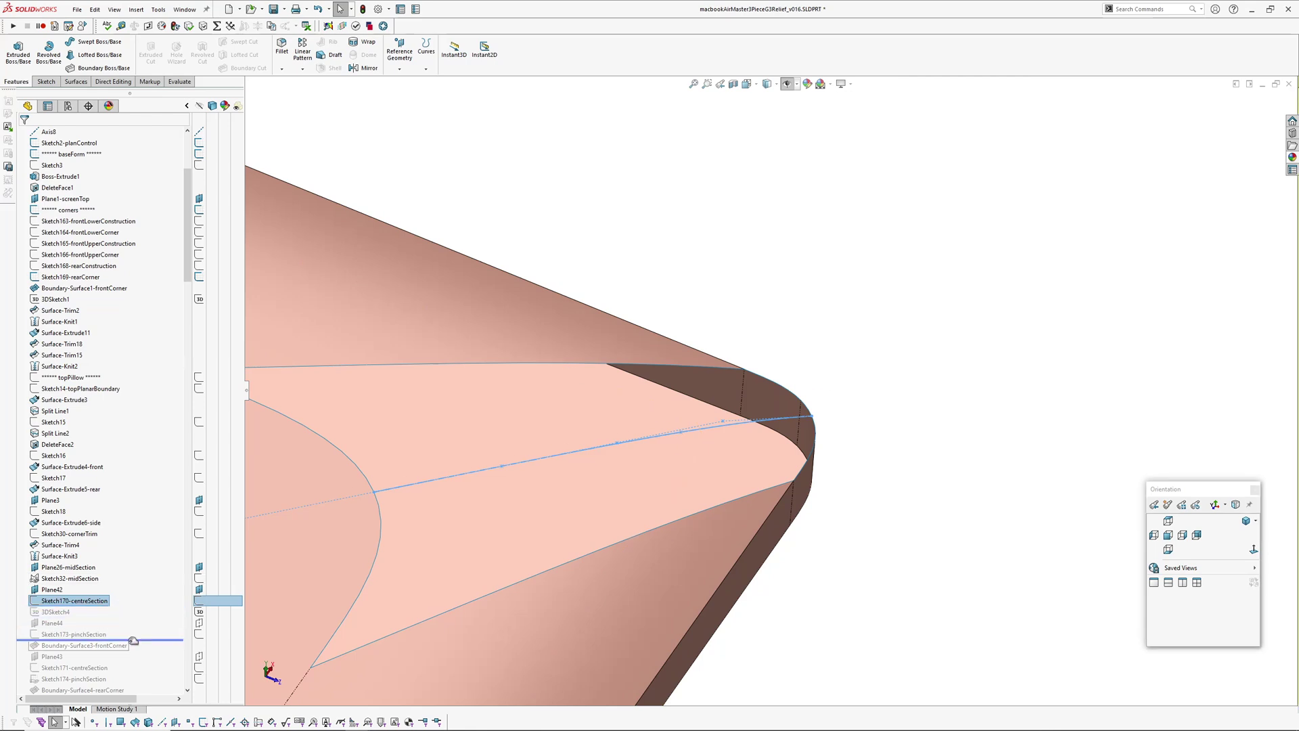
# Roll the history forward to Sketch173-pinchSection and highlight the centre, mid and pinch section curves one by one.
pyautogui.click(75, 601)
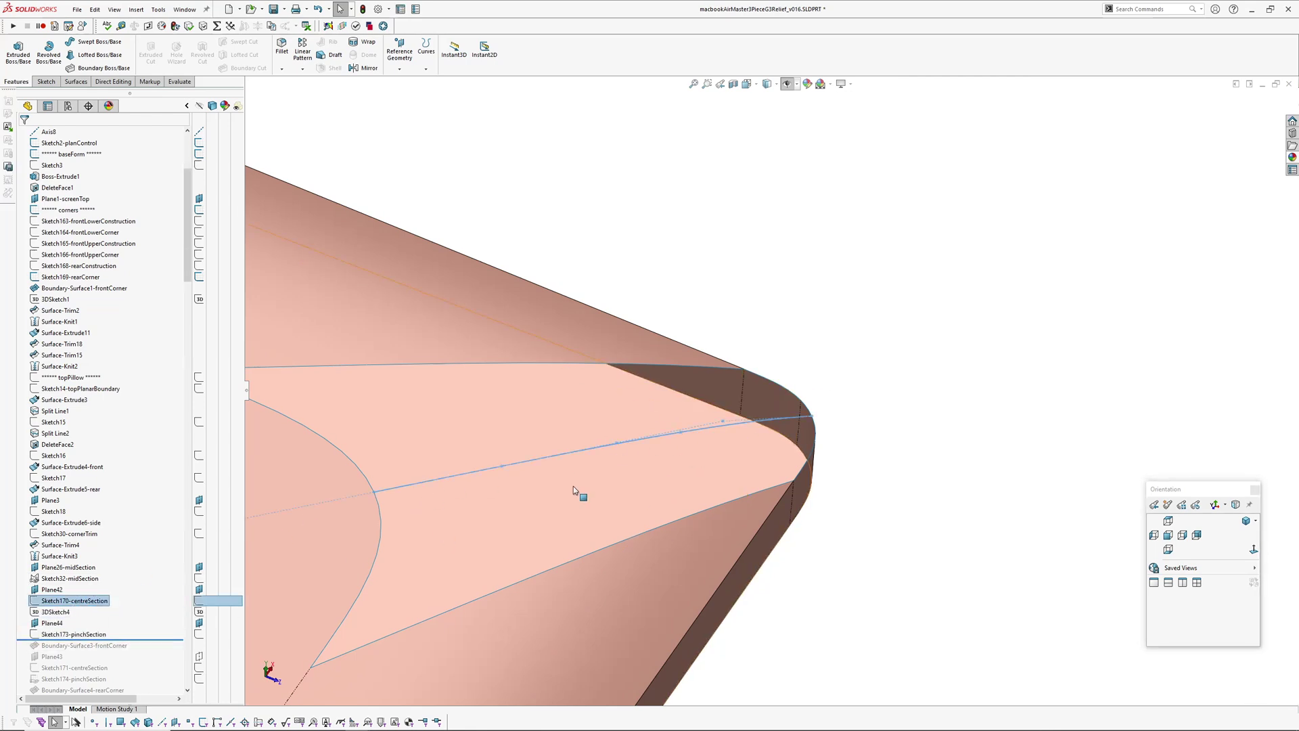
pyautogui.click(77, 579)
pyautogui.scroll(-2, 695, 437)
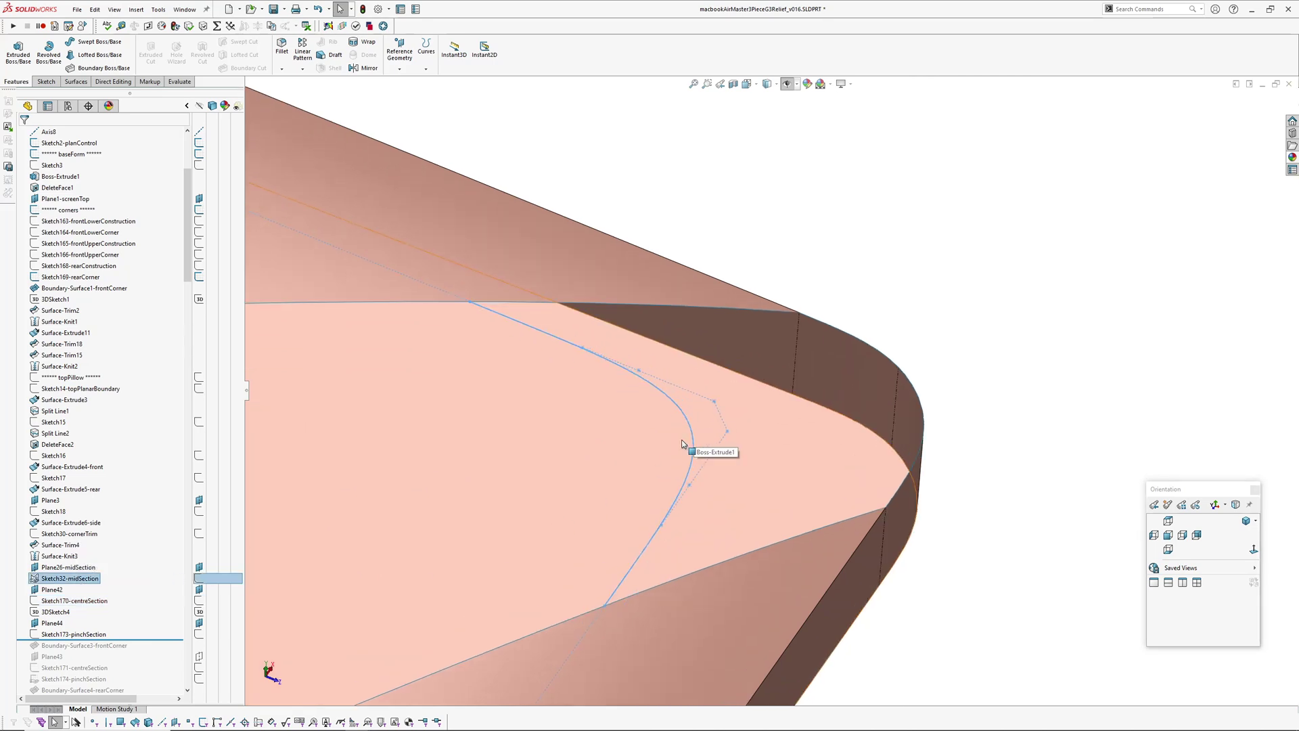
pyautogui.click(75, 635)
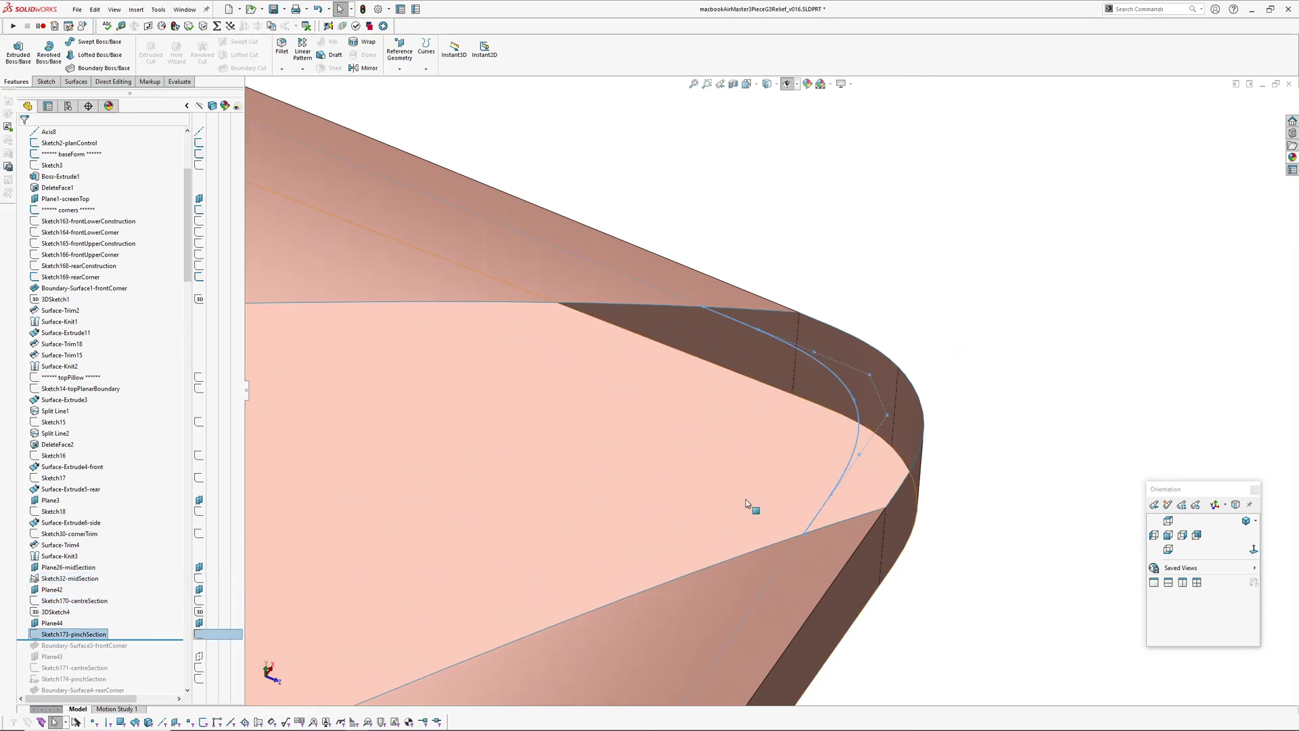
pyautogui.scroll(2, 806, 474)
pyautogui.moveTo(785, 403); pyautogui.dragTo(704, 483, button='middle')
pyautogui.moveTo(716, 365); pyautogui.dragTo(822, 371, button='middle')
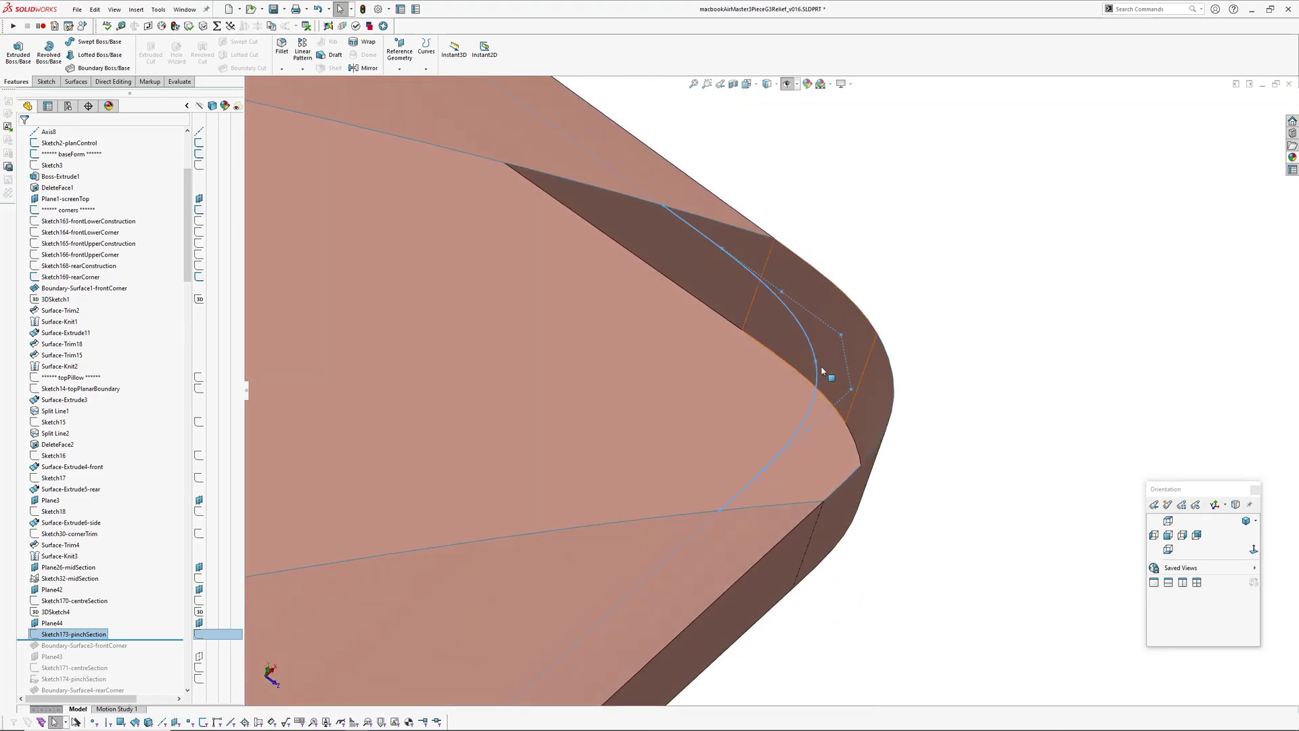
# Compare the centre-section and pinch-section curves with the corner wall's upper edge, and clear the selection.
pyautogui.click(92, 603)
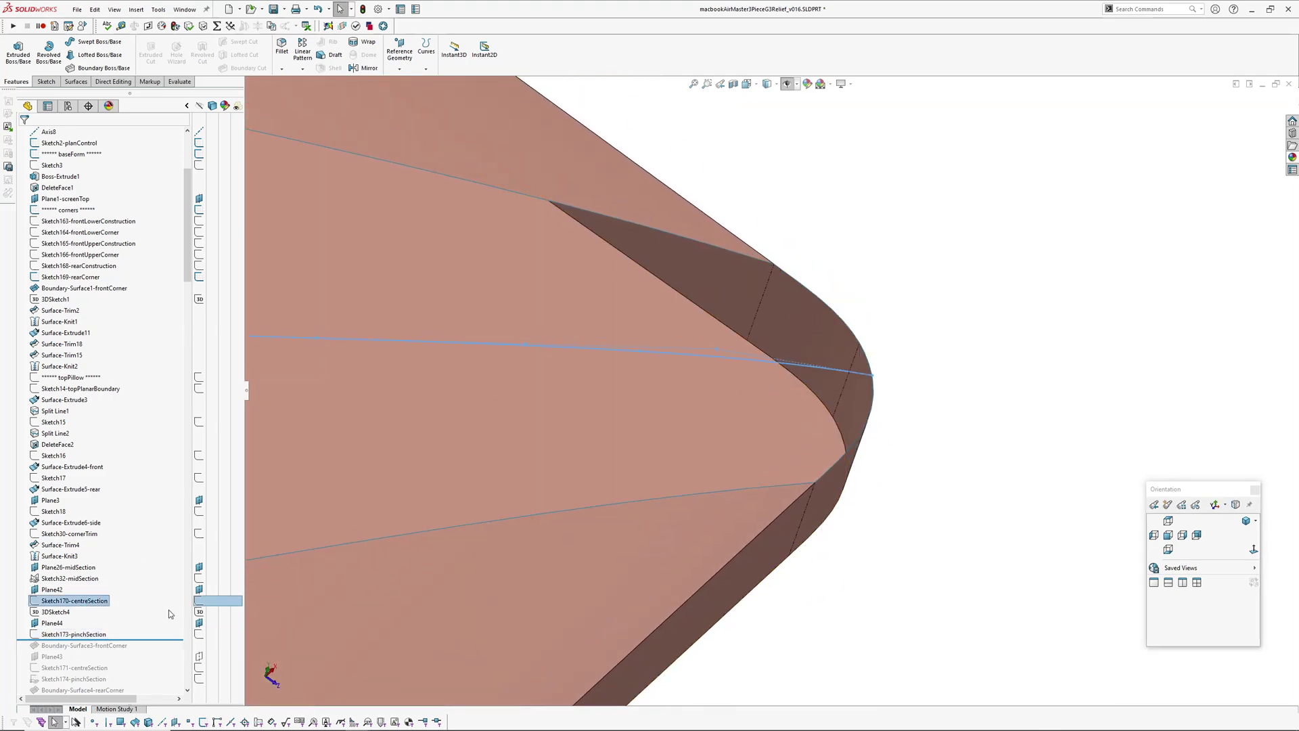
pyautogui.click(74, 634)
pyautogui.moveTo(780, 391)
pyautogui.mouseDown(button='middle')
pyautogui.moveTo(702, 377)
pyautogui.moveTo(638, 406)
pyautogui.moveTo(721, 311)
pyautogui.moveTo(816, 433)
pyautogui.moveTo(832, 311)
pyautogui.moveTo(726, 368)
pyautogui.mouseUp(button='middle')
pyautogui.scroll(-5, 626, 413)
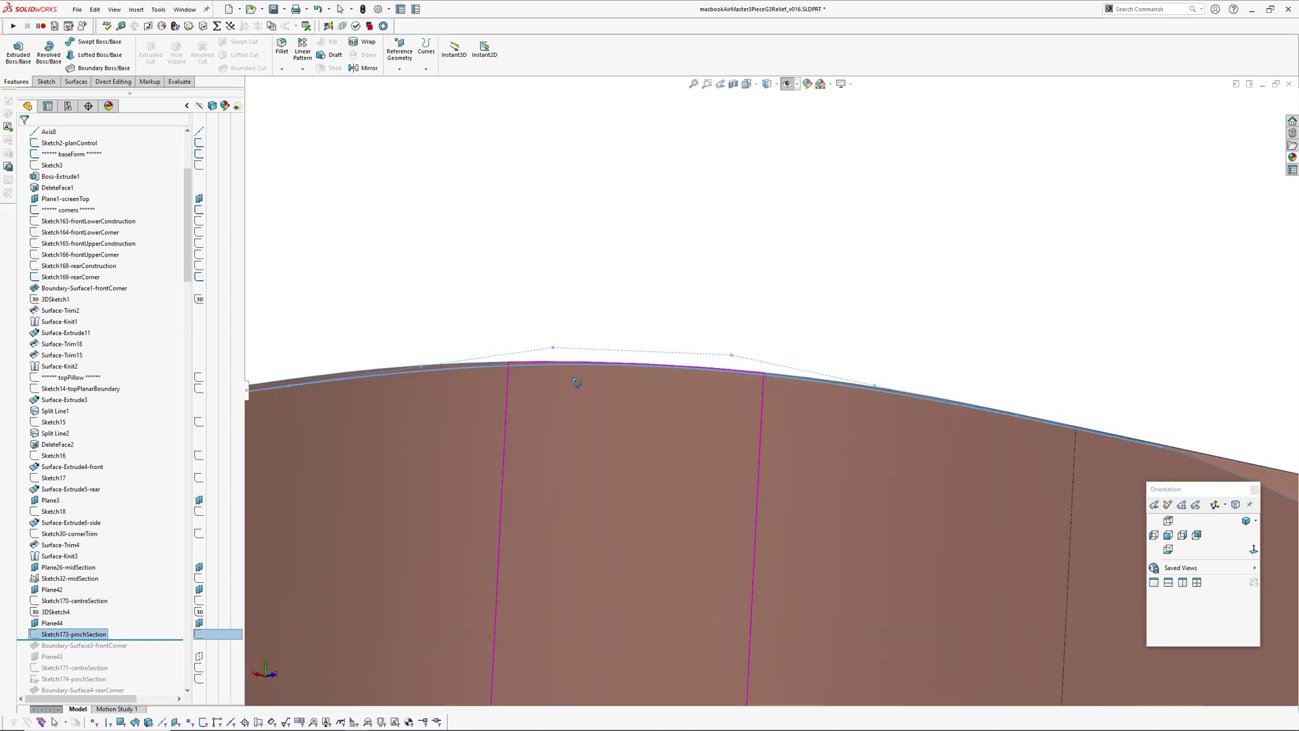
pyautogui.scroll(3, 400, 436)
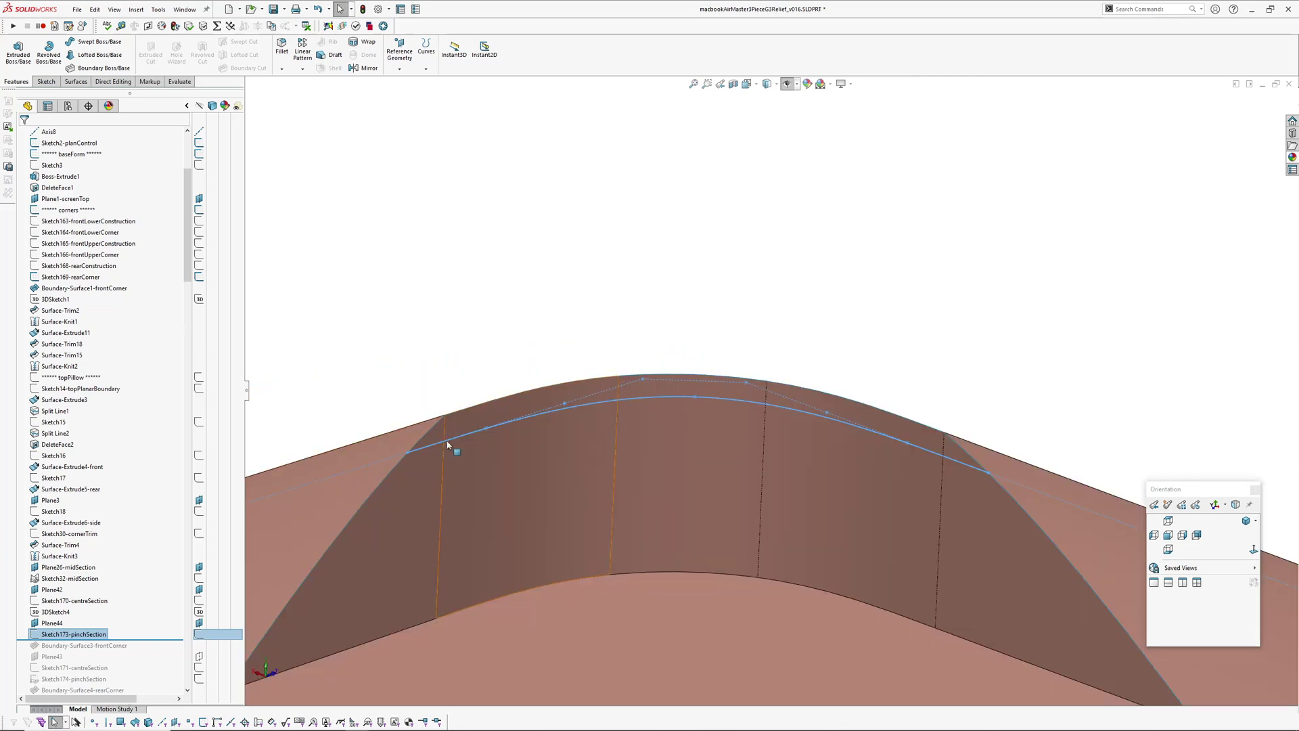
pyautogui.moveTo(789, 417)
pyautogui.mouseDown(button='middle')
pyautogui.moveTo(745, 425)
pyautogui.moveTo(735, 402)
pyautogui.moveTo(775, 441)
pyautogui.moveTo(684, 477)
pyautogui.mouseUp(button='middle')
pyautogui.click(516, 326)
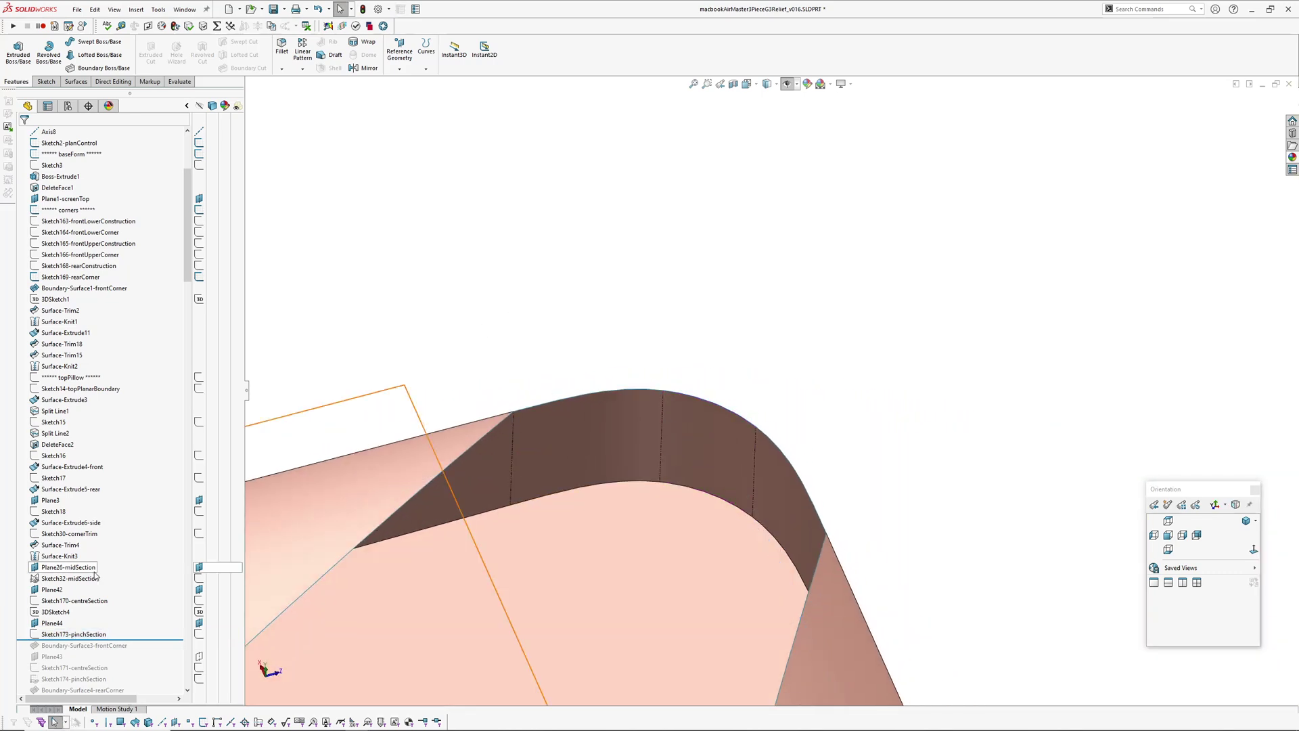
# Roll the history forward to Boundary-Surface3-frontCorner and open that boundary surface for editing.
pyautogui.moveTo(147, 640); pyautogui.dragTo(147, 652)
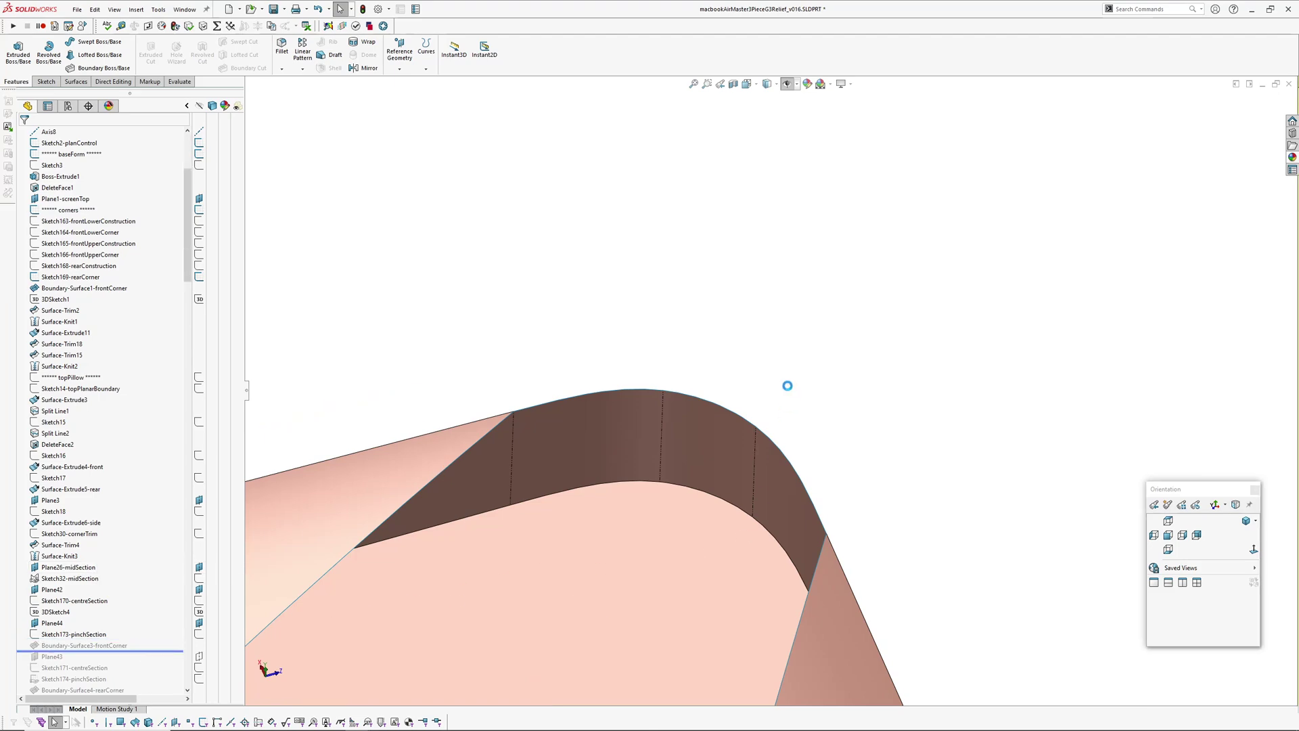
pyautogui.moveTo(719, 441); pyautogui.dragTo(725, 380, button='middle')
pyautogui.click(699, 410)
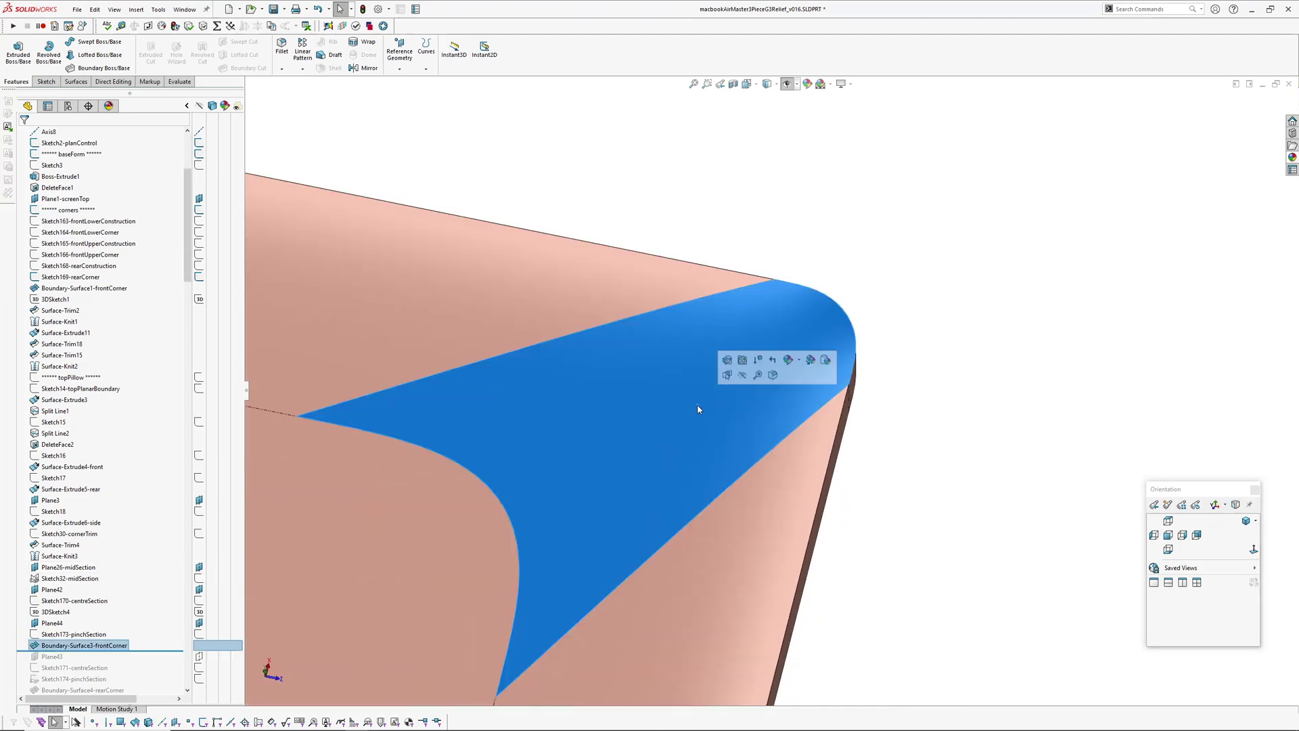
pyautogui.click(727, 360)
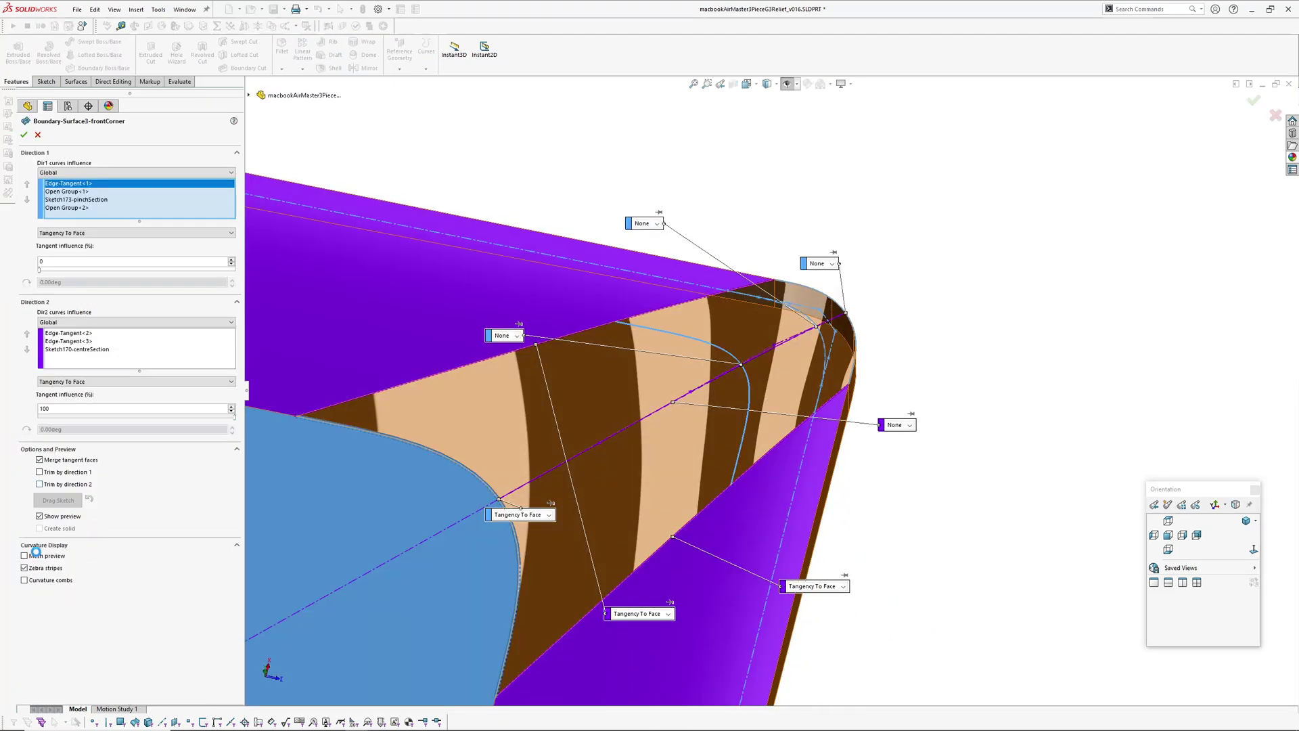
# Replace the boundary surface's zebra stripes with a mesh preview and highlight the Open Group<1> curve of Direction 1.
pyautogui.click(24, 569)
pyautogui.click(24, 556)
pyautogui.scroll(-2, 763, 387)
pyautogui.moveTo(763, 387); pyautogui.dragTo(656, 366, button='middle')
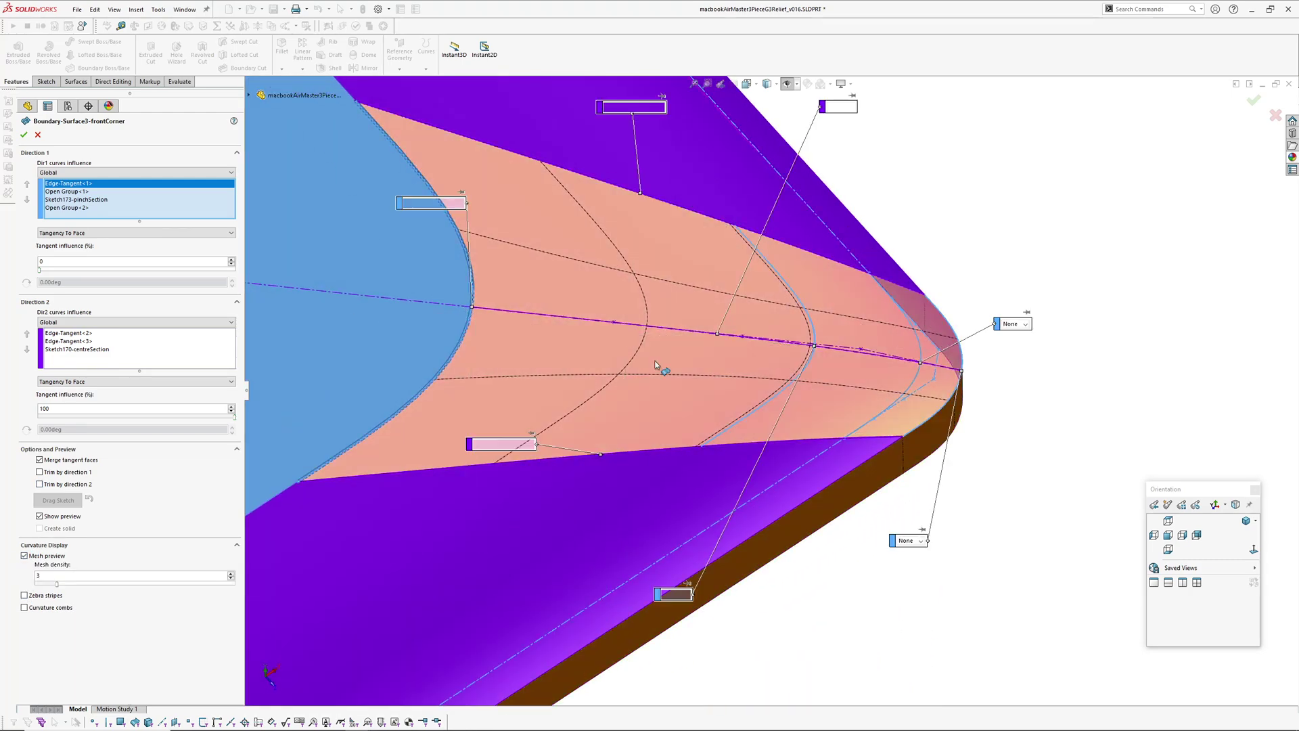
pyautogui.click(67, 192)
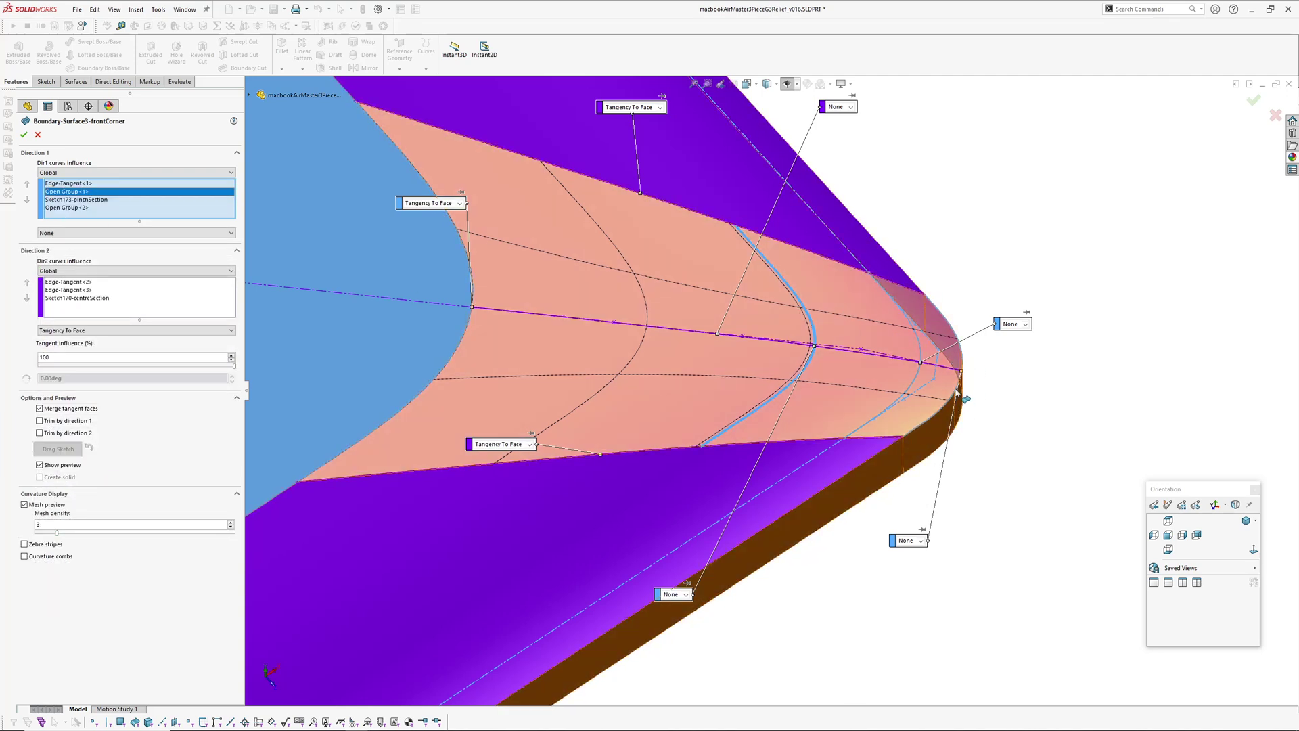
# Highlight the two tangent edges and Sketch170-centreSection in Direction 2 one by one, and close the boundary surface.
pyautogui.moveTo(952, 390); pyautogui.dragTo(897, 379, button='middle')
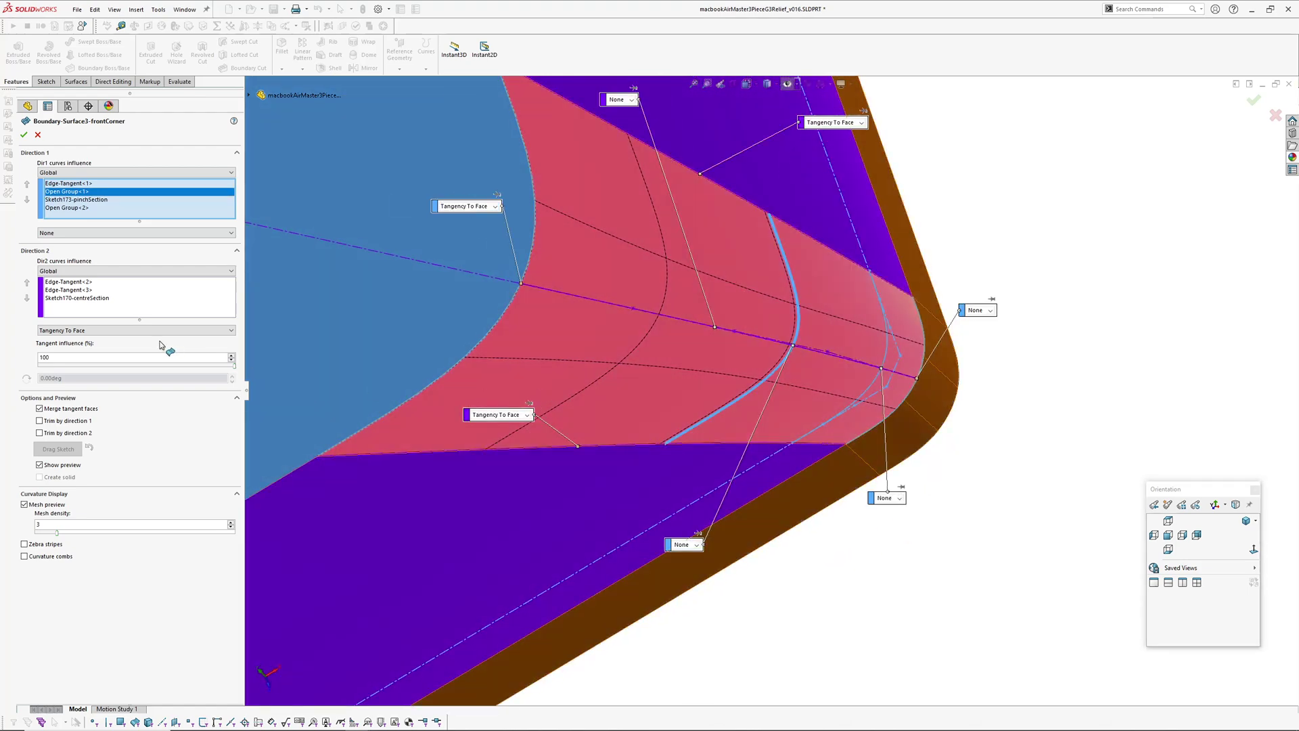
pyautogui.click(68, 283)
pyautogui.click(68, 290)
pyautogui.click(66, 299)
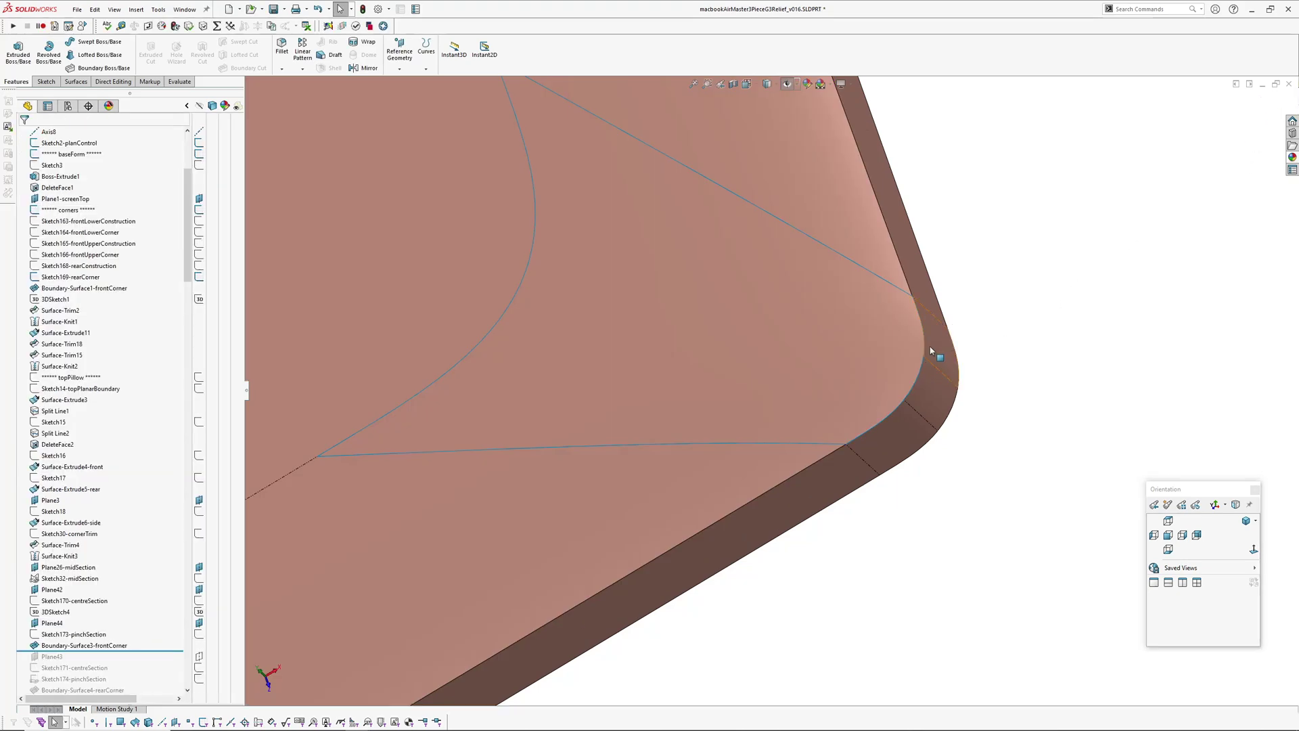
# Show zebra stripes on the part and examine their flow across the front corner surface and the adjoining corner wall.
pyautogui.moveTo(934, 354)
pyautogui.mouseDown(button='middle')
pyautogui.moveTo(777, 429)
pyautogui.moveTo(790, 443)
pyautogui.moveTo(919, 397)
pyautogui.moveTo(896, 386)
pyautogui.moveTo(952, 371)
pyautogui.mouseUp(button='middle')
pyautogui.press('z')
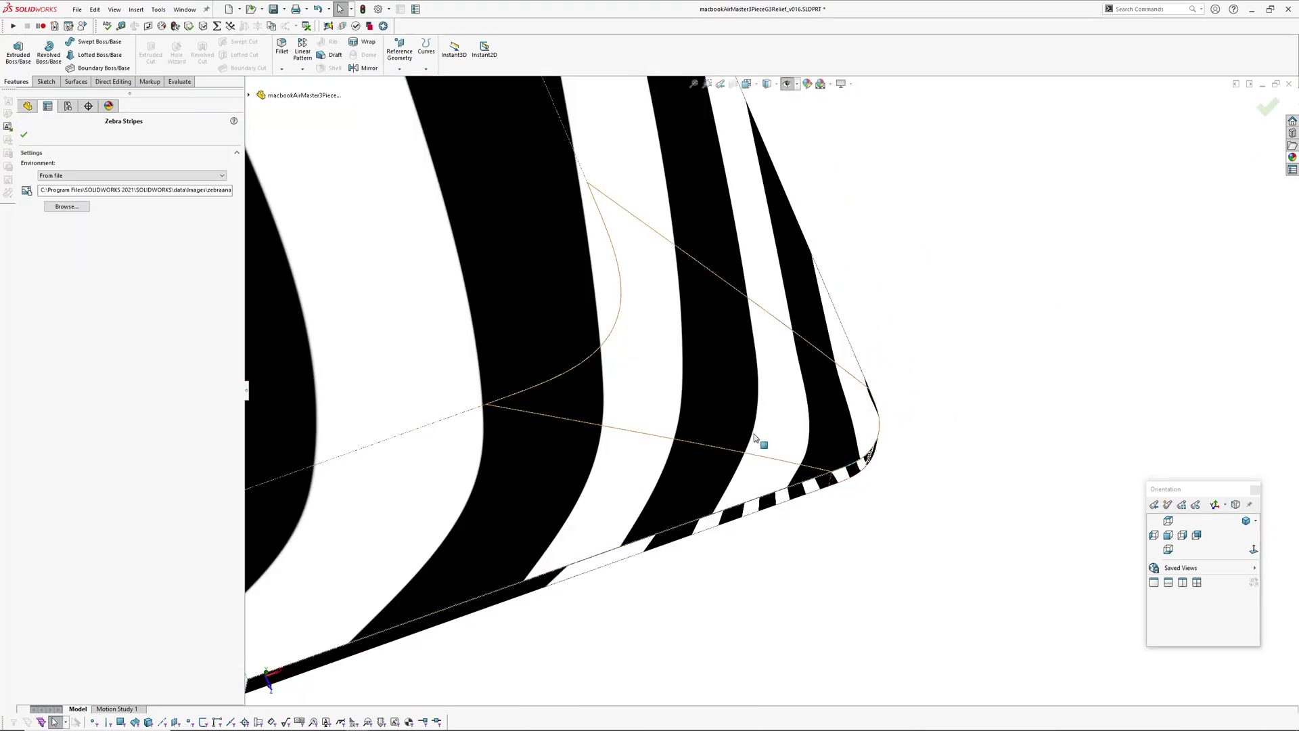
pyautogui.press('Return')
pyautogui.moveTo(774, 435); pyautogui.dragTo(452, 459, button='middle')
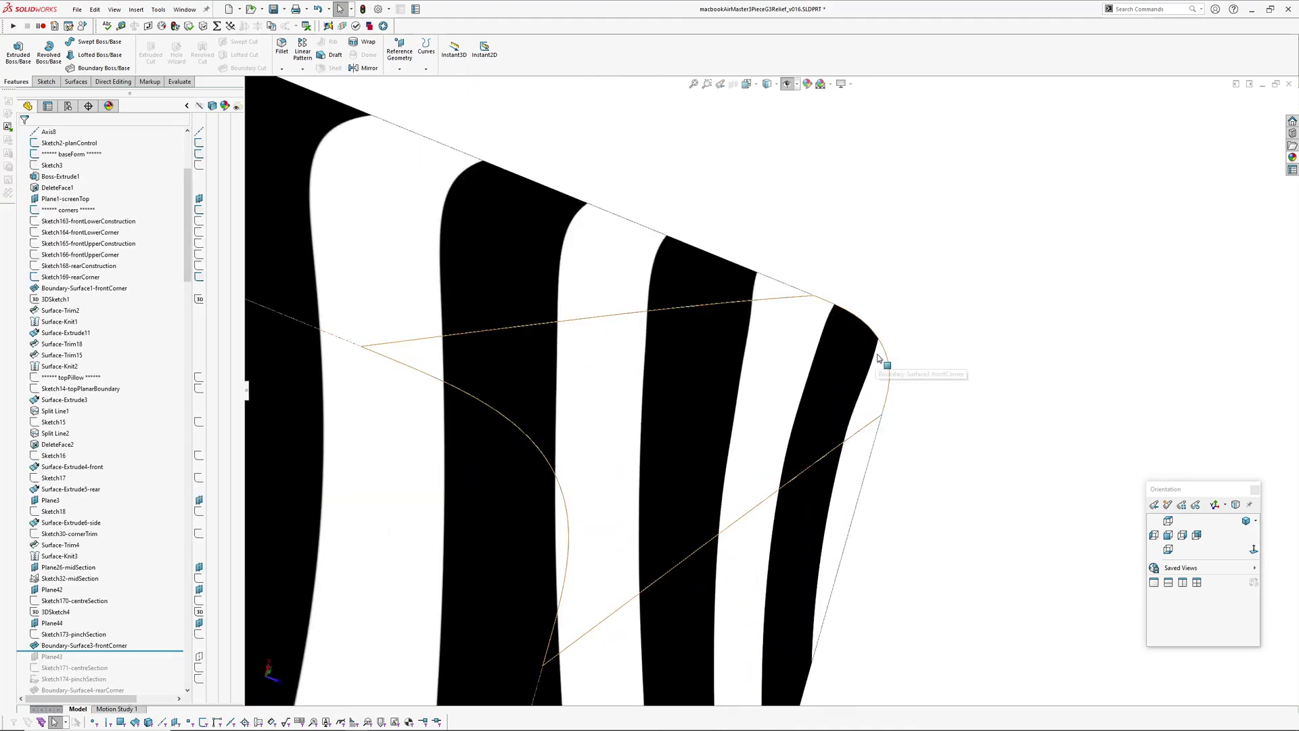
pyautogui.moveTo(879, 359); pyautogui.dragTo(630, 397, button='middle')
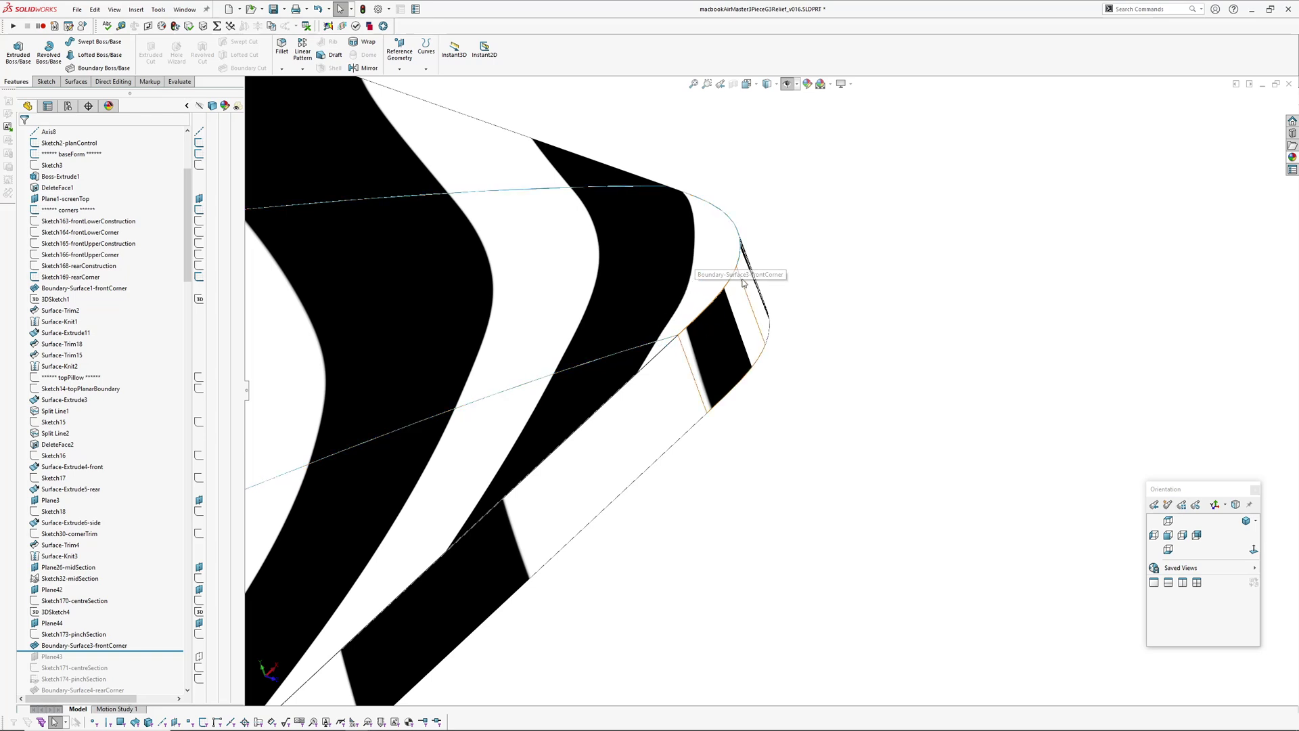
pyautogui.moveTo(684, 290); pyautogui.dragTo(714, 367, button='middle')
pyautogui.scroll(2, 620, 303)
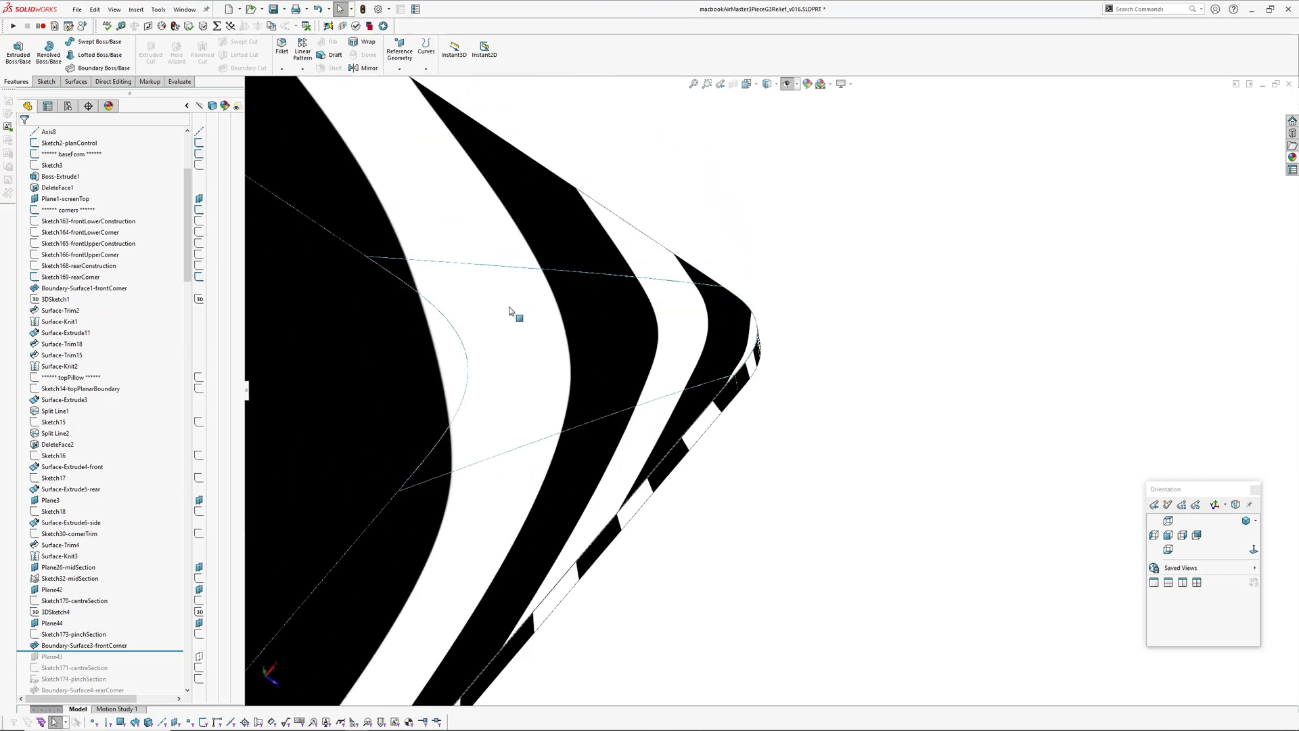
pyautogui.moveTo(540, 314)
pyautogui.mouseDown(button='middle')
pyautogui.moveTo(684, 334)
pyautogui.moveTo(703, 325)
pyautogui.moveTo(713, 295)
pyautogui.moveTo(816, 276)
pyautogui.moveTo(696, 362)
pyautogui.moveTo(704, 247)
pyautogui.moveTo(684, 409)
pyautogui.moveTo(483, 481)
pyautogui.mouseUp(button='middle')
# Roll the history forward to Surface-Knit4 and highlight the top pillow's front and rear corner surfaces in turn.
pyautogui.scroll(-5, 168, 496)
pyautogui.moveTo(168, 485); pyautogui.dragTo(154, 532)
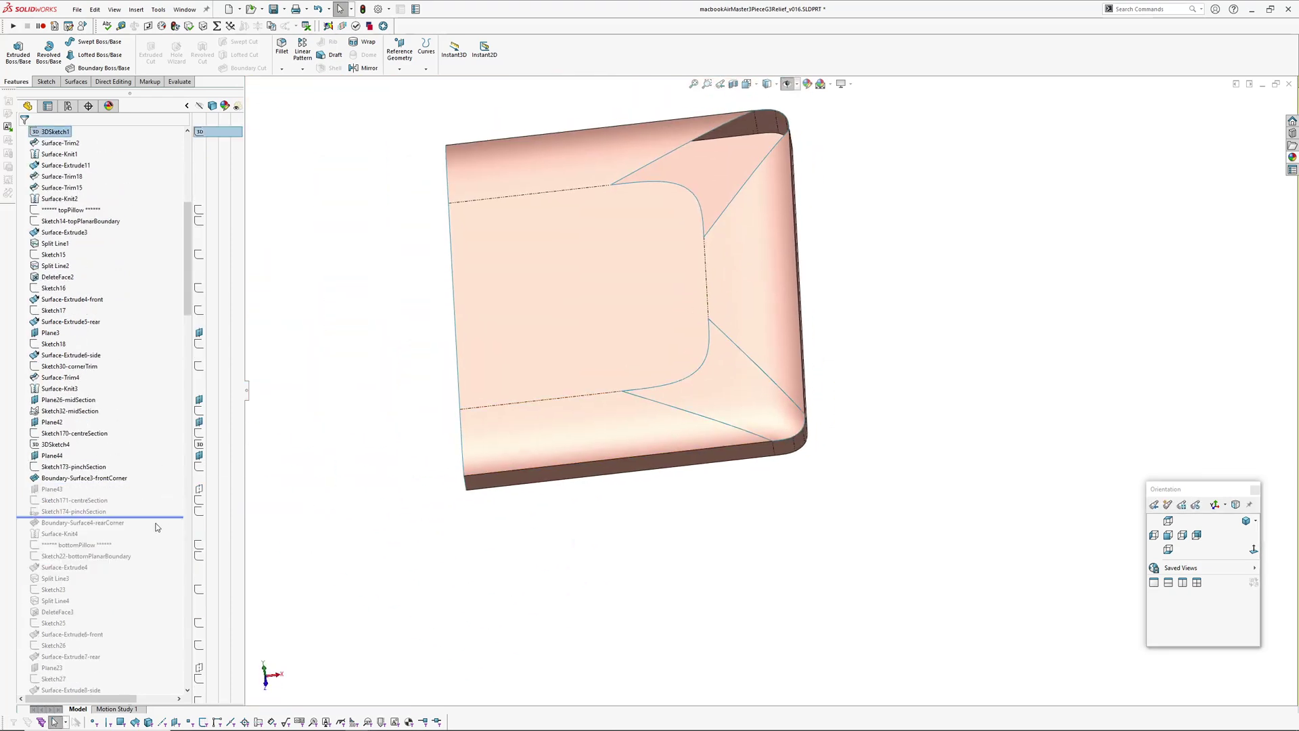
pyautogui.moveTo(725, 212); pyautogui.dragTo(563, 528, button='middle')
pyautogui.scroll(-5, 800, 298)
pyautogui.scroll(4, 806, 348)
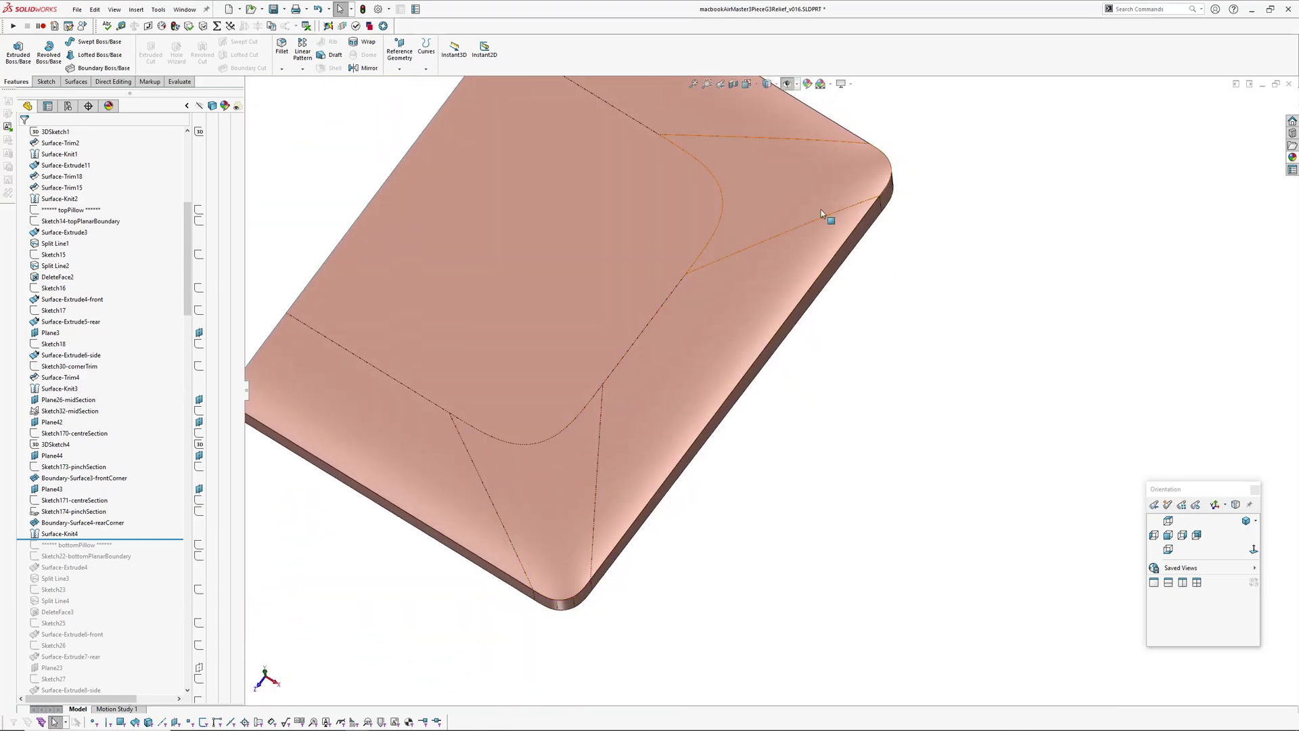
pyautogui.moveTo(727, 266); pyautogui.dragTo(637, 430, button='middle')
pyautogui.click(563, 584)
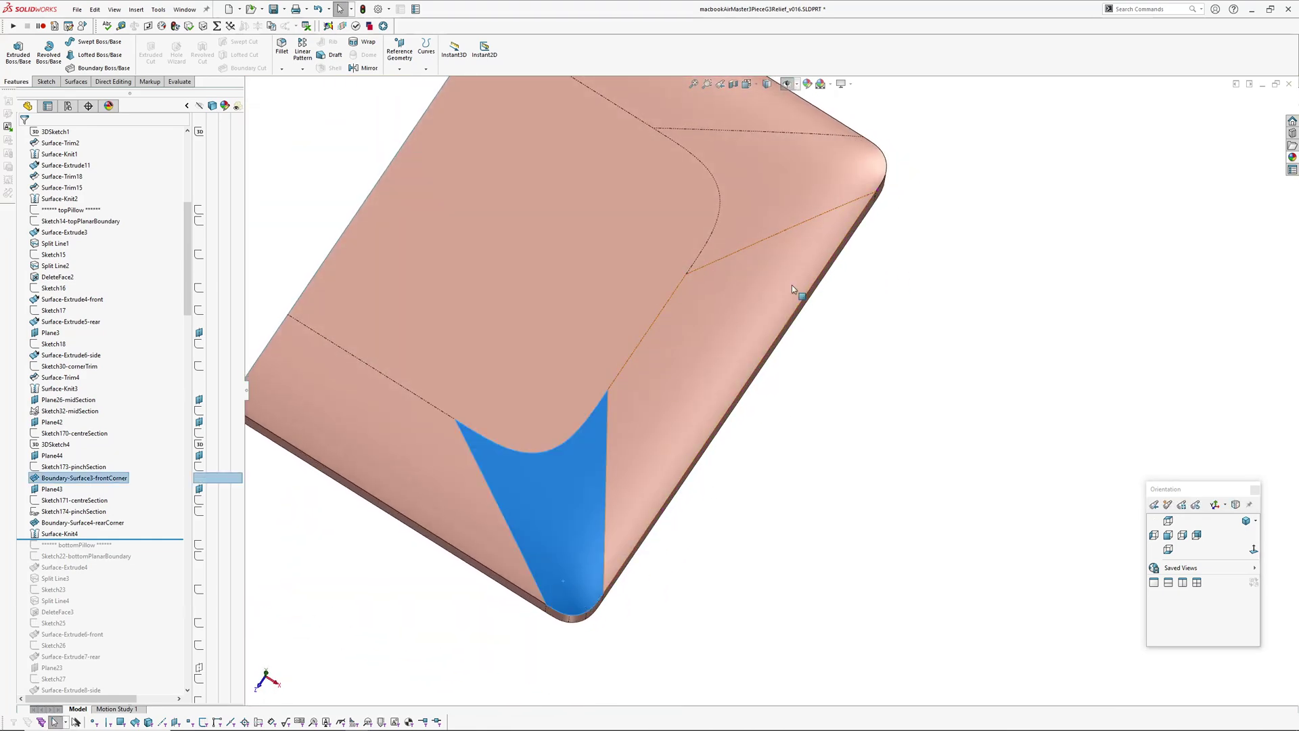
pyautogui.click(855, 166)
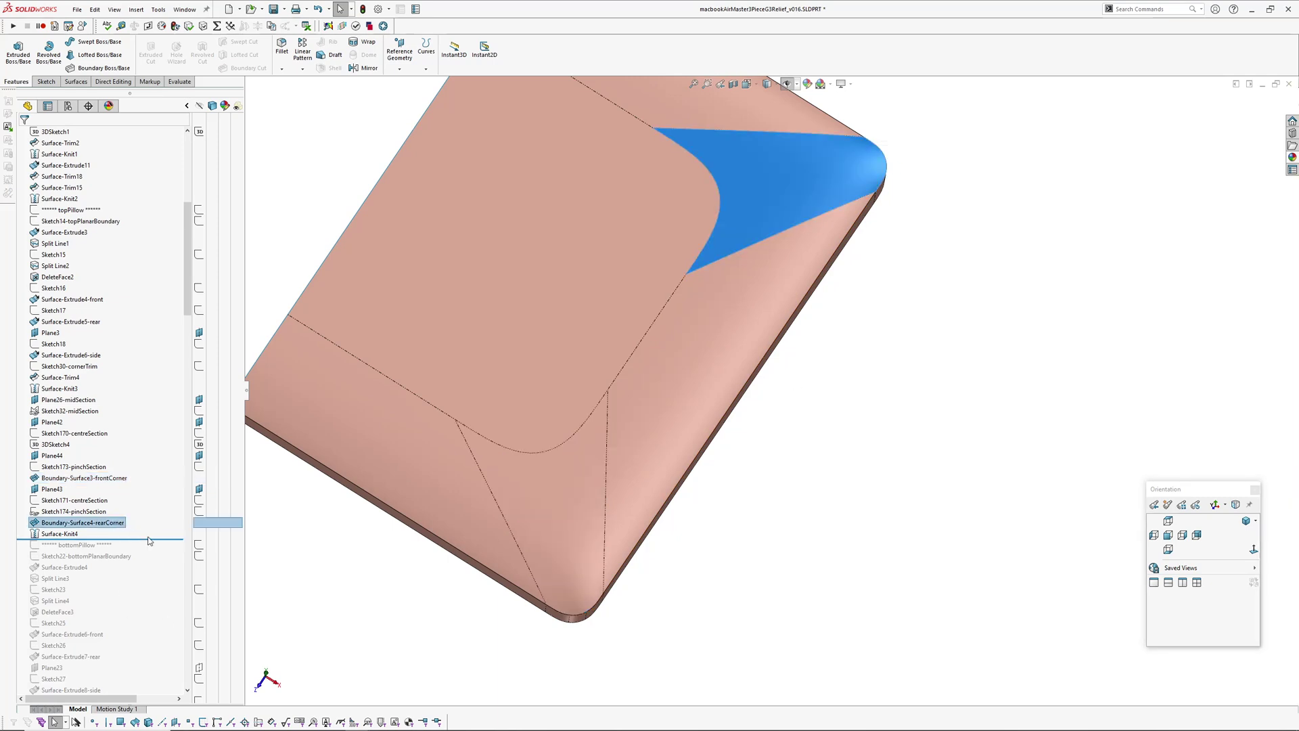
# Roll the history forward through the bottom-pillow features to Surface-Trim6 and bring the underside corner into view.
pyautogui.moveTo(155, 538); pyautogui.dragTo(146, 574)
pyautogui.scroll(-2, 146, 575)
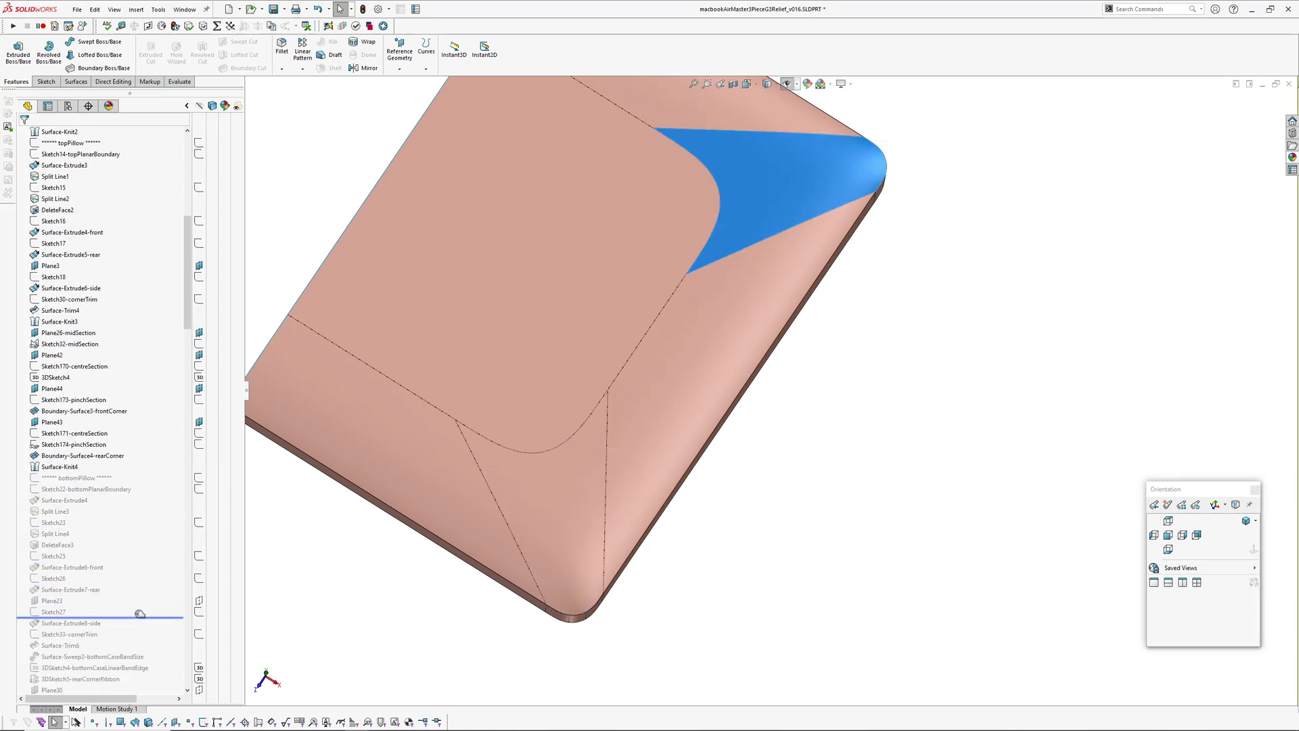
pyautogui.moveTo(745, 313)
pyautogui.mouseDown(button='middle')
pyautogui.moveTo(472, 438)
pyautogui.moveTo(478, 464)
pyautogui.moveTo(724, 455)
pyautogui.moveTo(765, 429)
pyautogui.moveTo(758, 444)
pyautogui.moveTo(713, 399)
pyautogui.moveTo(615, 380)
pyautogui.mouseUp(button='middle')
pyautogui.scroll(-2, 713, 415)
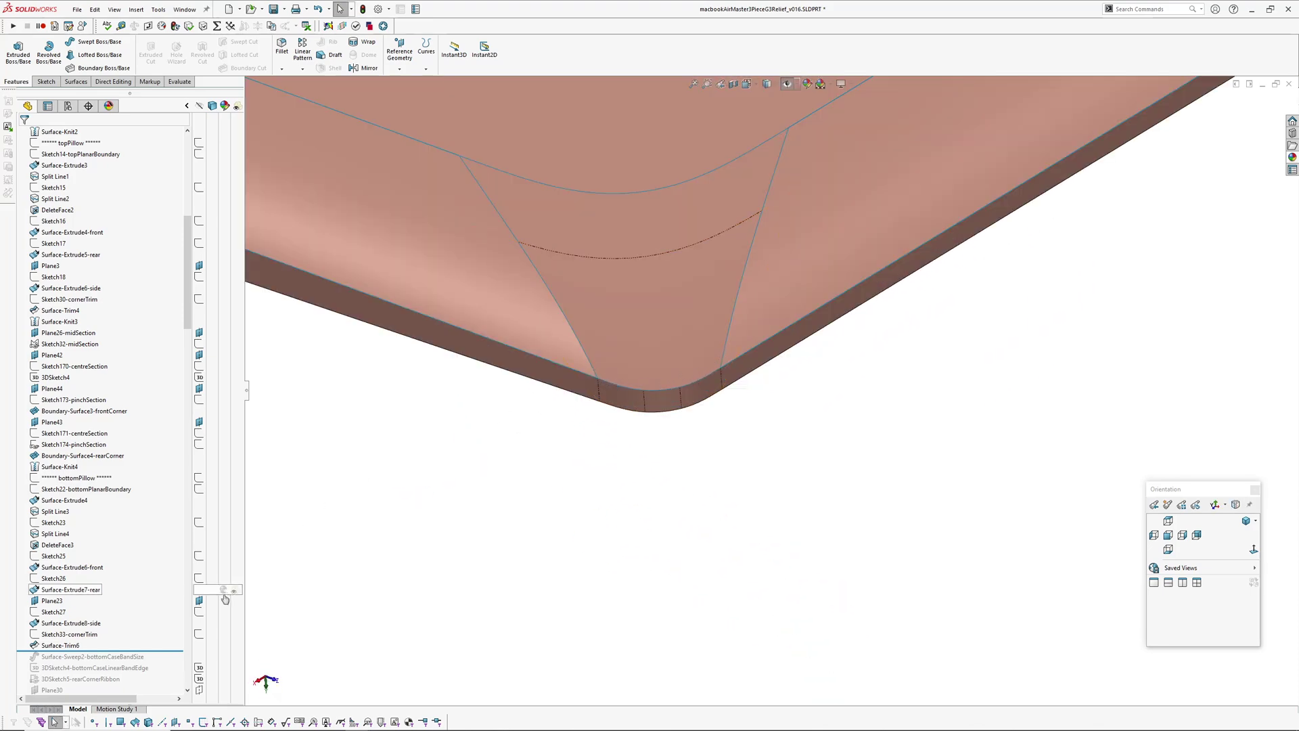
# Roll the history forward to Boundary-Surface8-rearCornerRibbon and highlight that ribbon surface along the rear corner's edge.
pyautogui.scroll(-4, 157, 577)
pyautogui.moveTo(166, 515); pyautogui.dragTo(166, 605)
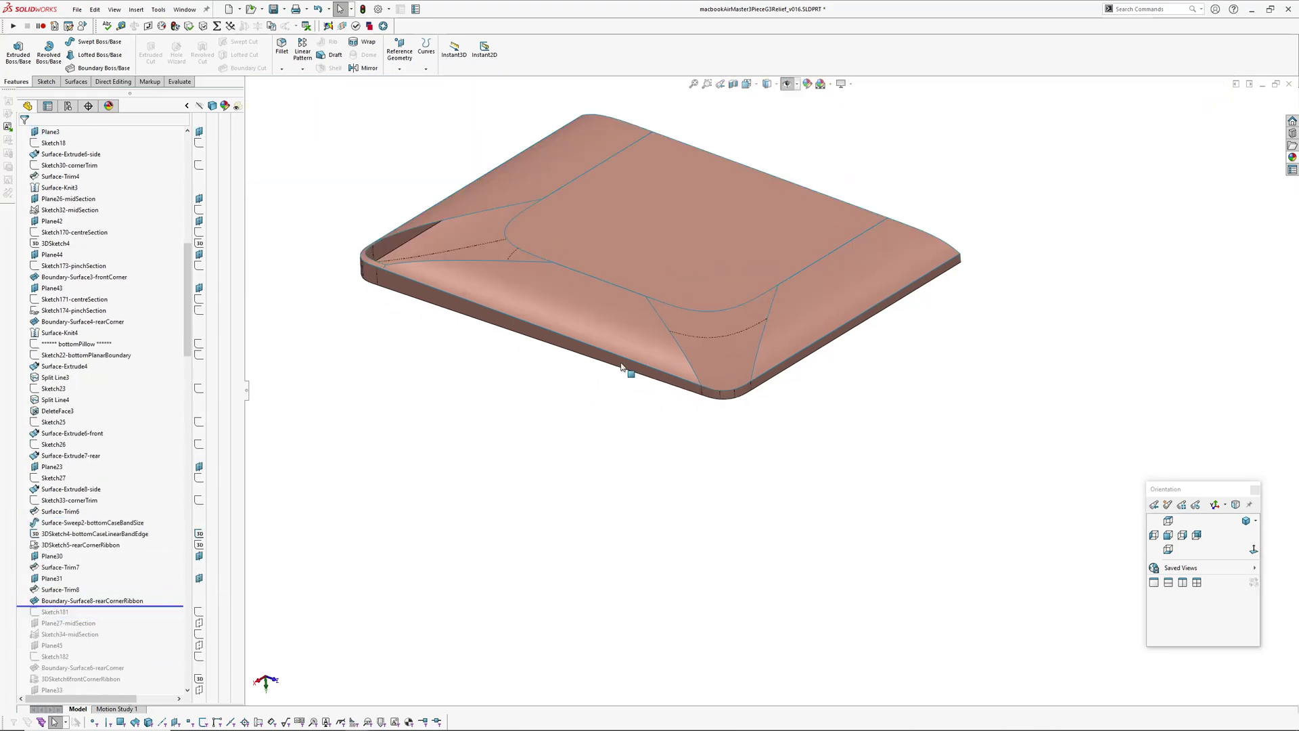
pyautogui.moveTo(572, 295); pyautogui.dragTo(661, 371, button='middle')
pyautogui.keyDown('ctrl'); pyautogui.moveTo(797, 471); pyautogui.dragTo(461, 337, button='middle'); pyautogui.keyUp('ctrl')
pyautogui.scroll(-3, 683, 471)
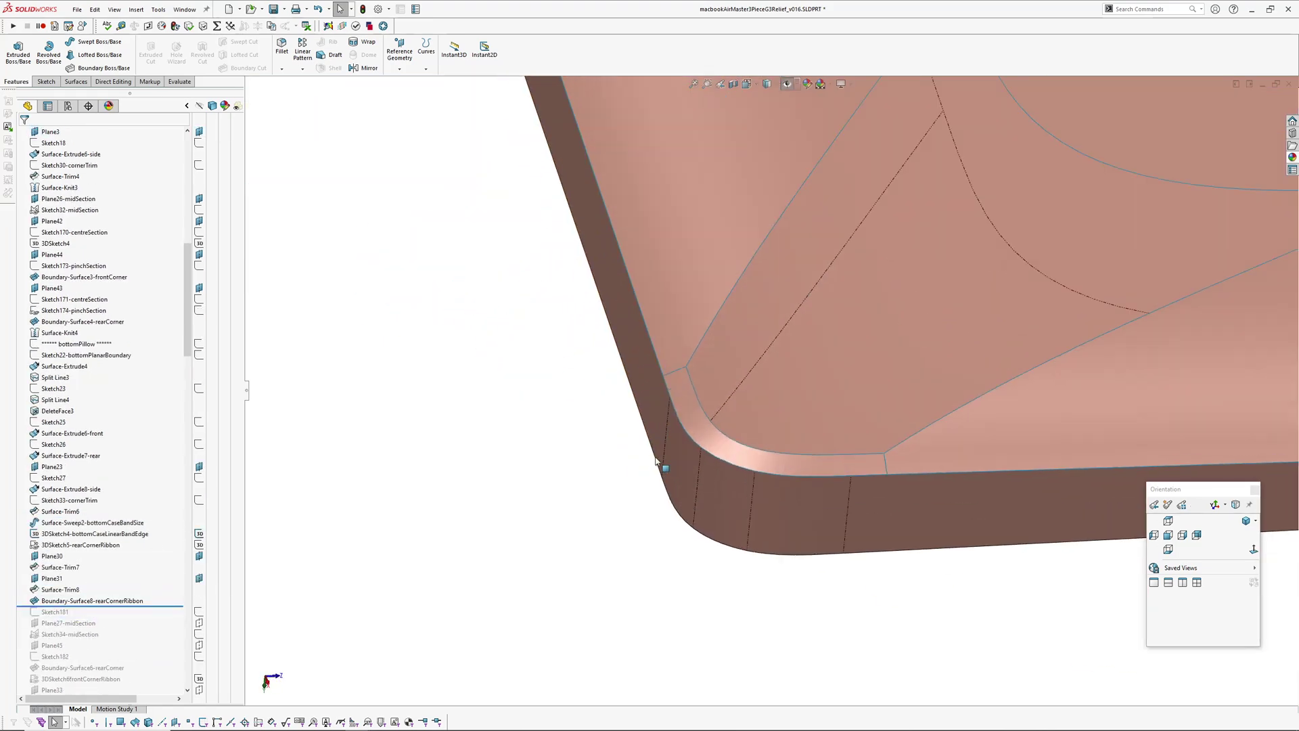
pyautogui.keyDown('ctrl'); pyautogui.moveTo(756, 465); pyautogui.dragTo(650, 457, button='middle'); pyautogui.keyUp('ctrl')
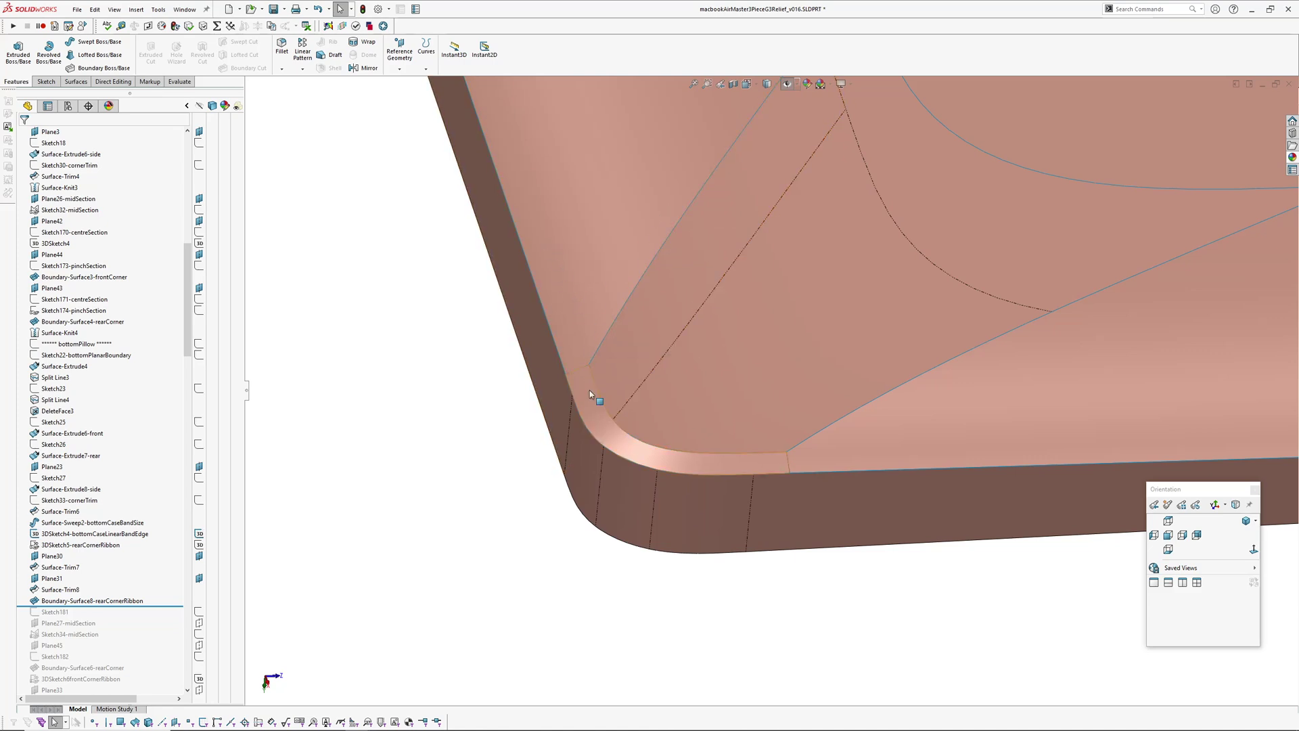
pyautogui.click(648, 449)
pyautogui.moveTo(648, 450); pyautogui.dragTo(585, 487, button='middle')
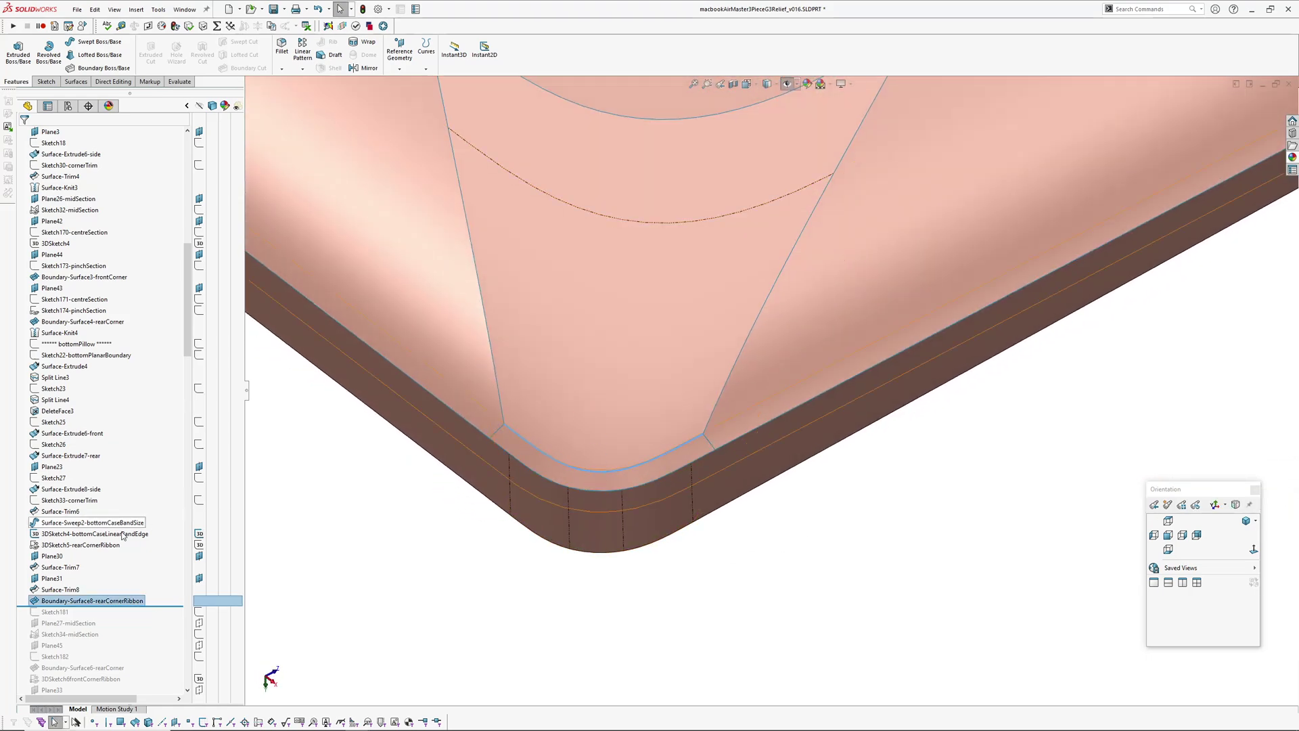
# Roll the history forward to Surface-Knit11, highlight the rear corner ribbon on the knitted body, and clear the selection.
pyautogui.moveTo(165, 605); pyautogui.dragTo(149, 674)
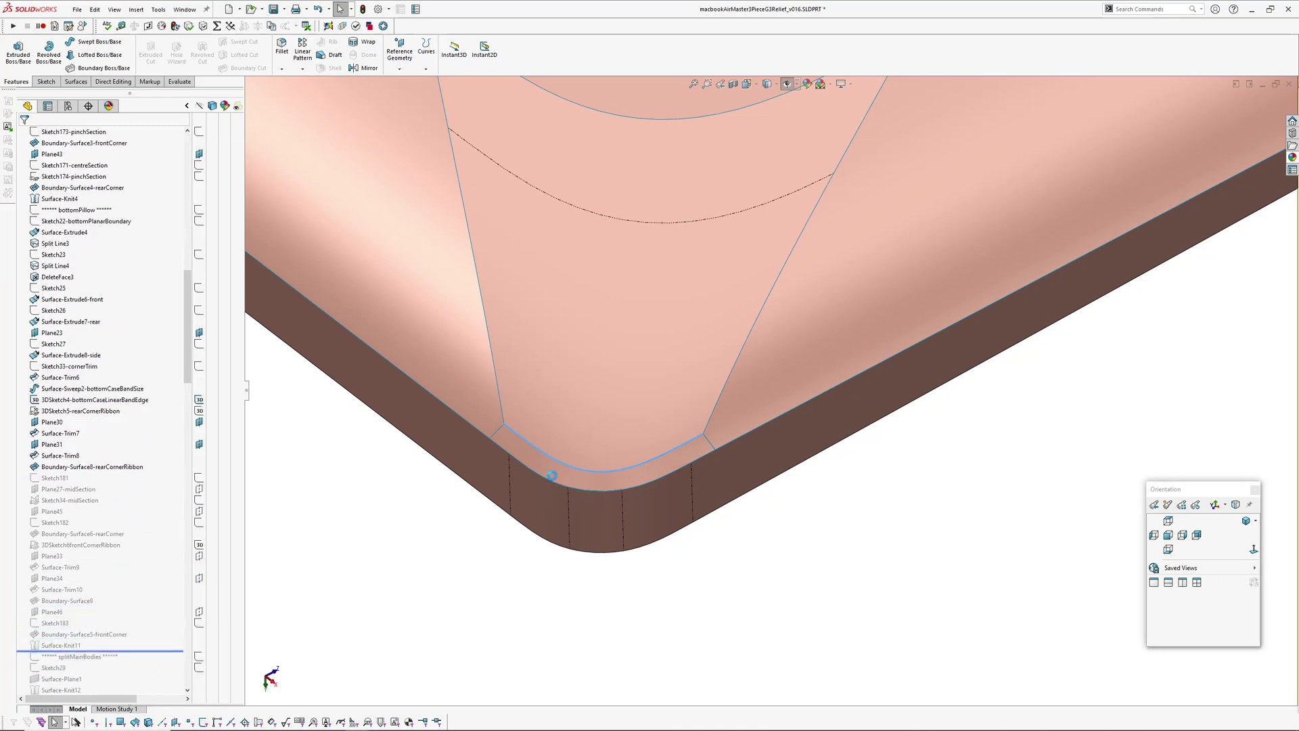
pyautogui.click(588, 474)
pyautogui.click(583, 480)
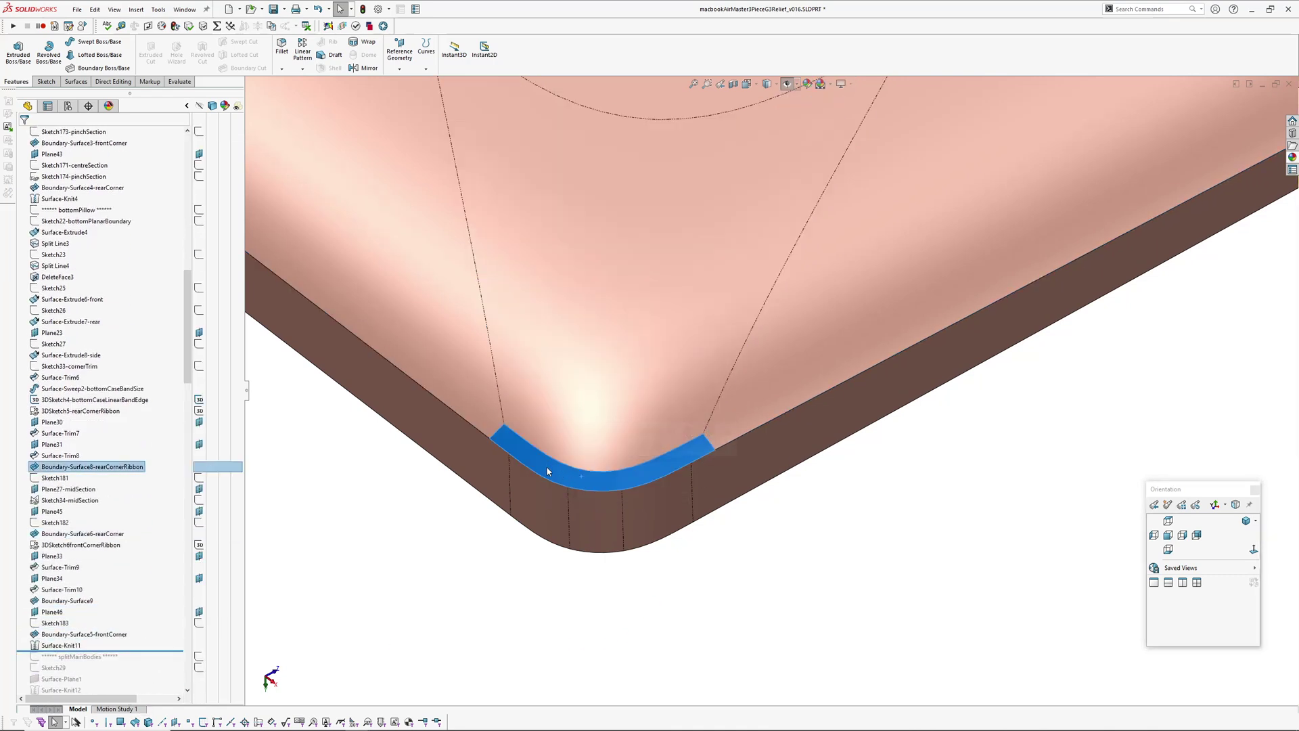
pyautogui.moveTo(583, 480); pyautogui.dragTo(455, 564, button='middle')
pyautogui.click(455, 565)
pyautogui.scroll(2, 683, 379)
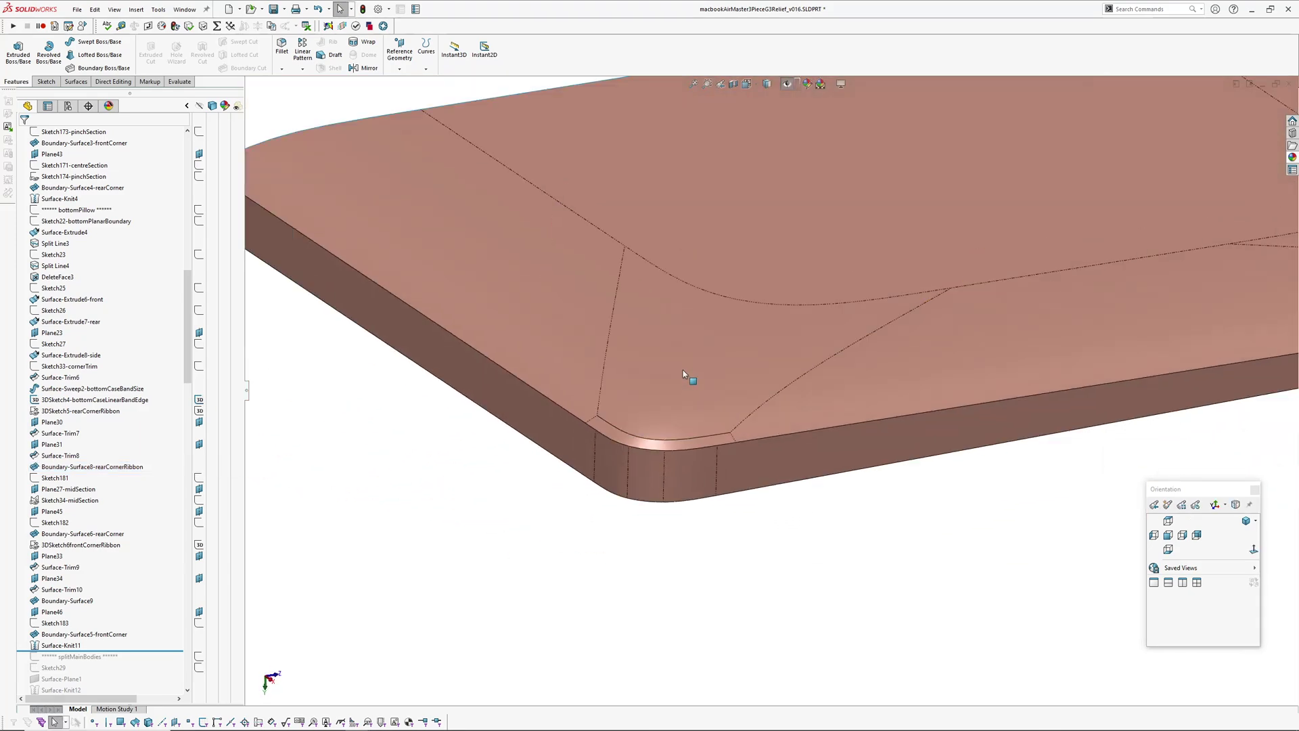
# Highlight Boundary-Surface6-rearCorner and its Sketch182 section, and open the boundary surface to inspect its curves and tangency settings.
pyautogui.moveTo(683, 379); pyautogui.dragTo(691, 467, button='middle')
pyautogui.click(695, 394)
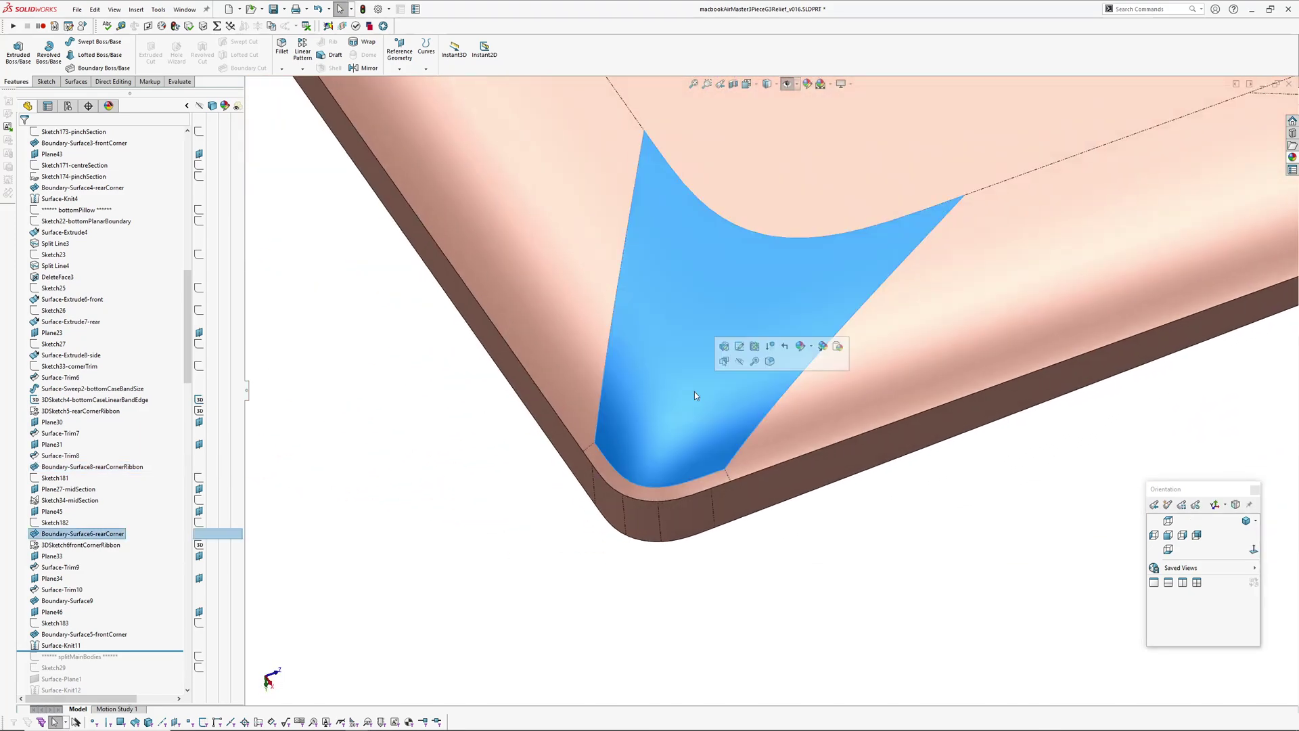
pyautogui.press('Up')
pyautogui.moveTo(728, 397)
pyautogui.mouseDown(button='middle')
pyautogui.moveTo(744, 343)
pyautogui.moveTo(684, 368)
pyautogui.mouseUp(button='middle')
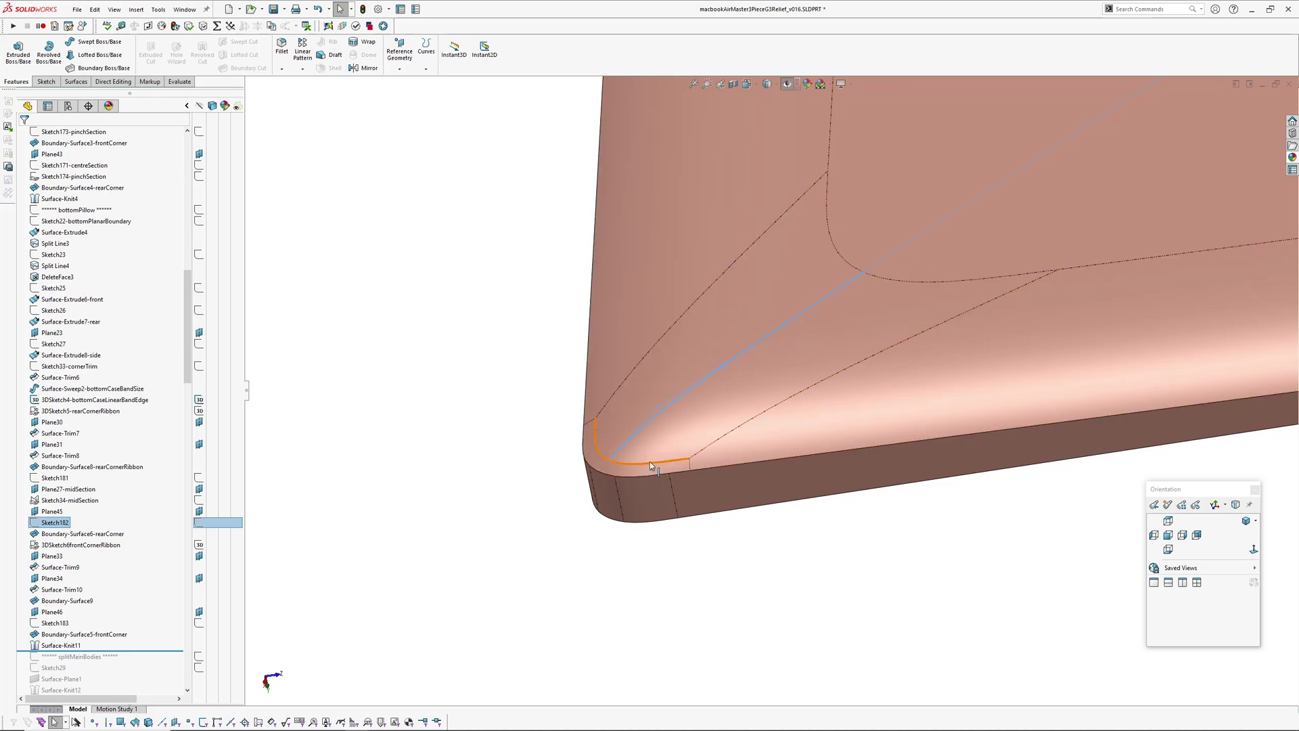
pyautogui.moveTo(672, 437); pyautogui.dragTo(704, 423, button='middle')
pyautogui.click(727, 402)
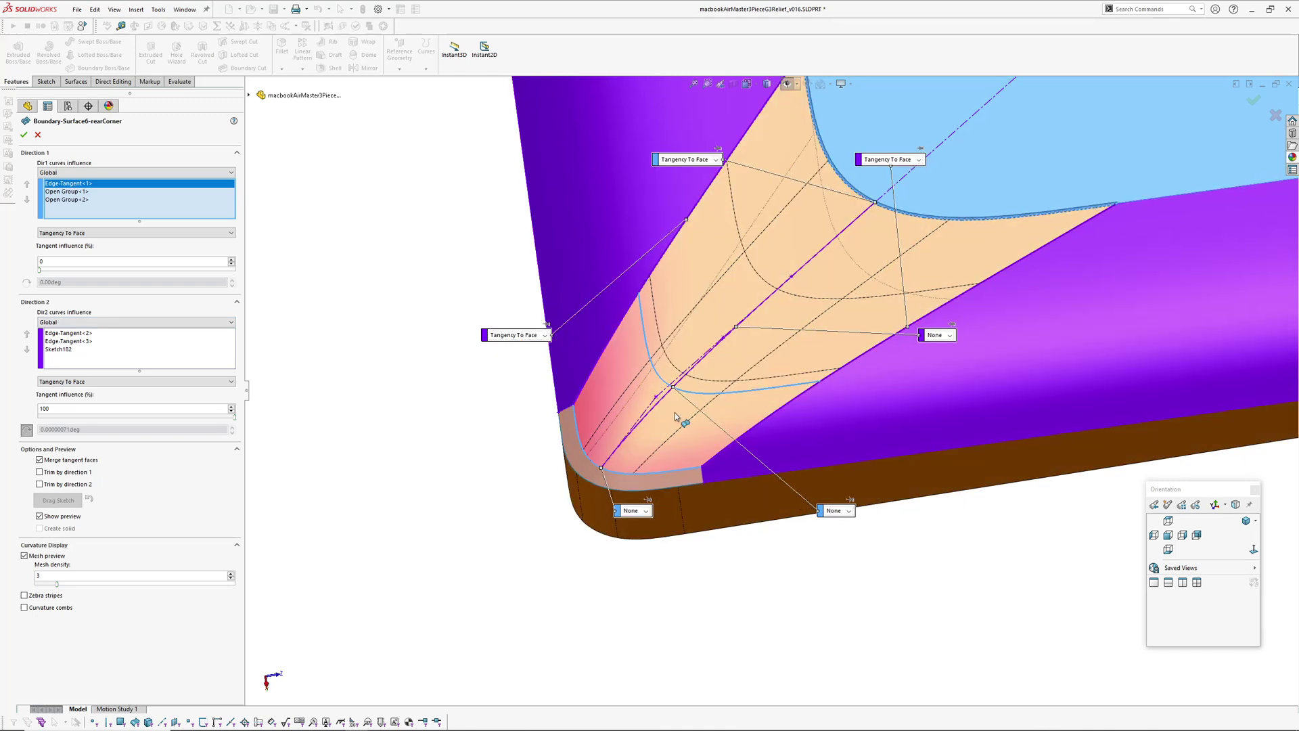
pyautogui.scroll(-2, 675, 426)
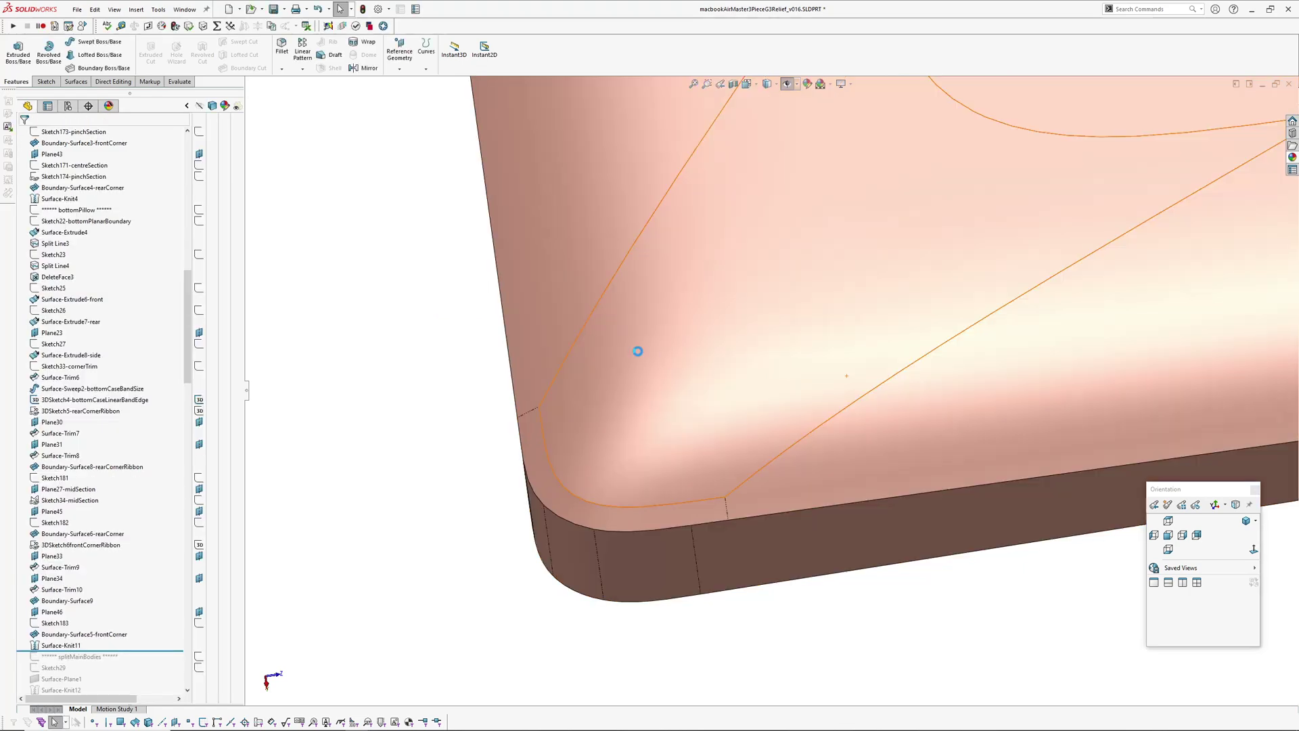
# Look over the whole knitted body and the splitMainBodies features that follow Surface-Knit11 in the history.
pyautogui.scroll(4, 729, 374)
pyautogui.keyDown('ctrl'); pyautogui.moveTo(730, 374); pyautogui.dragTo(645, 408, button='middle'); pyautogui.keyUp('ctrl')
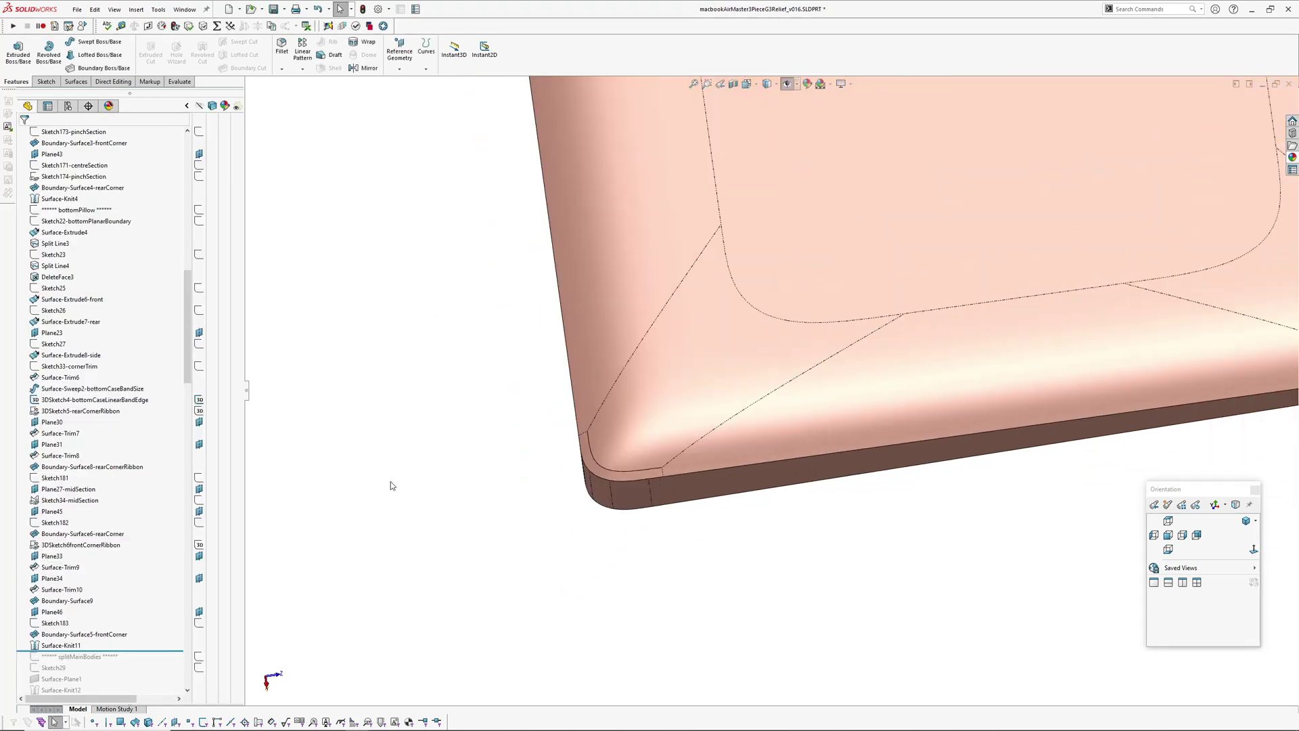
pyautogui.scroll(-2, 128, 606)
pyautogui.scroll(-4, 132, 595)
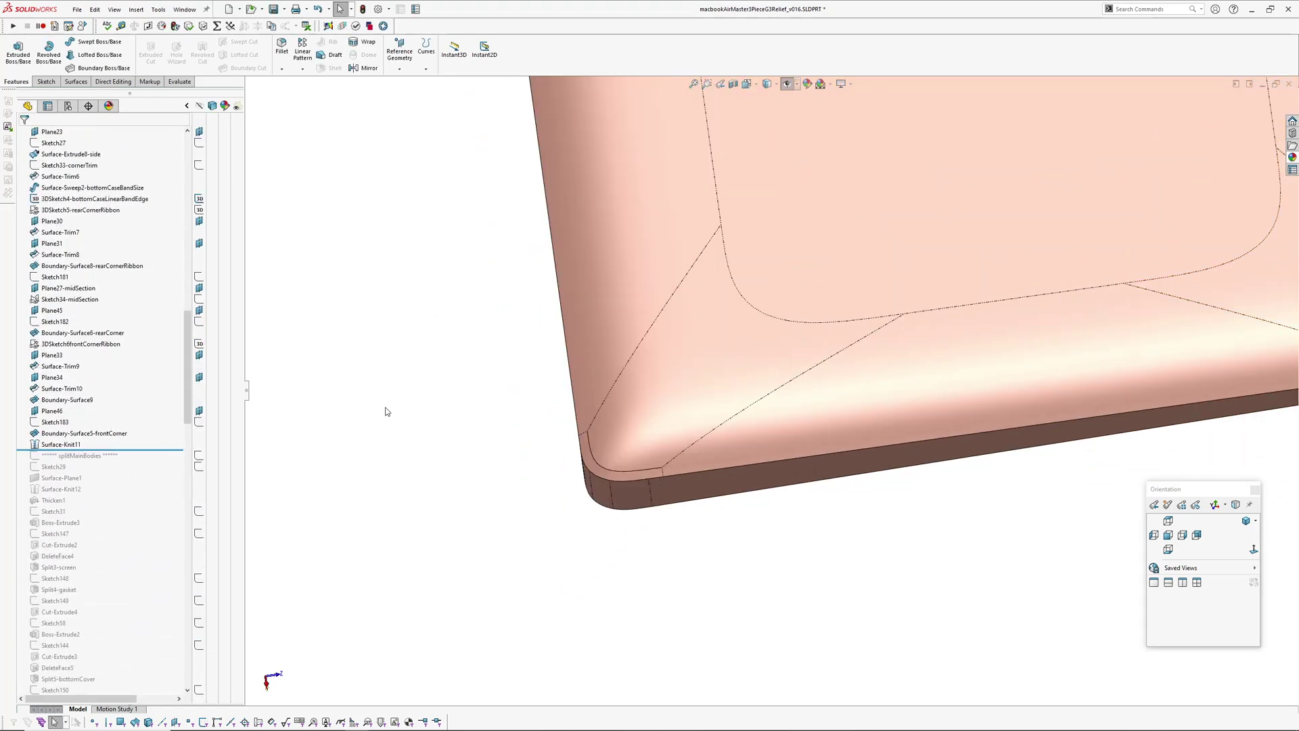
pyautogui.scroll(6, 521, 409)
pyautogui.moveTo(641, 403); pyautogui.dragTo(579, 447, button='middle')
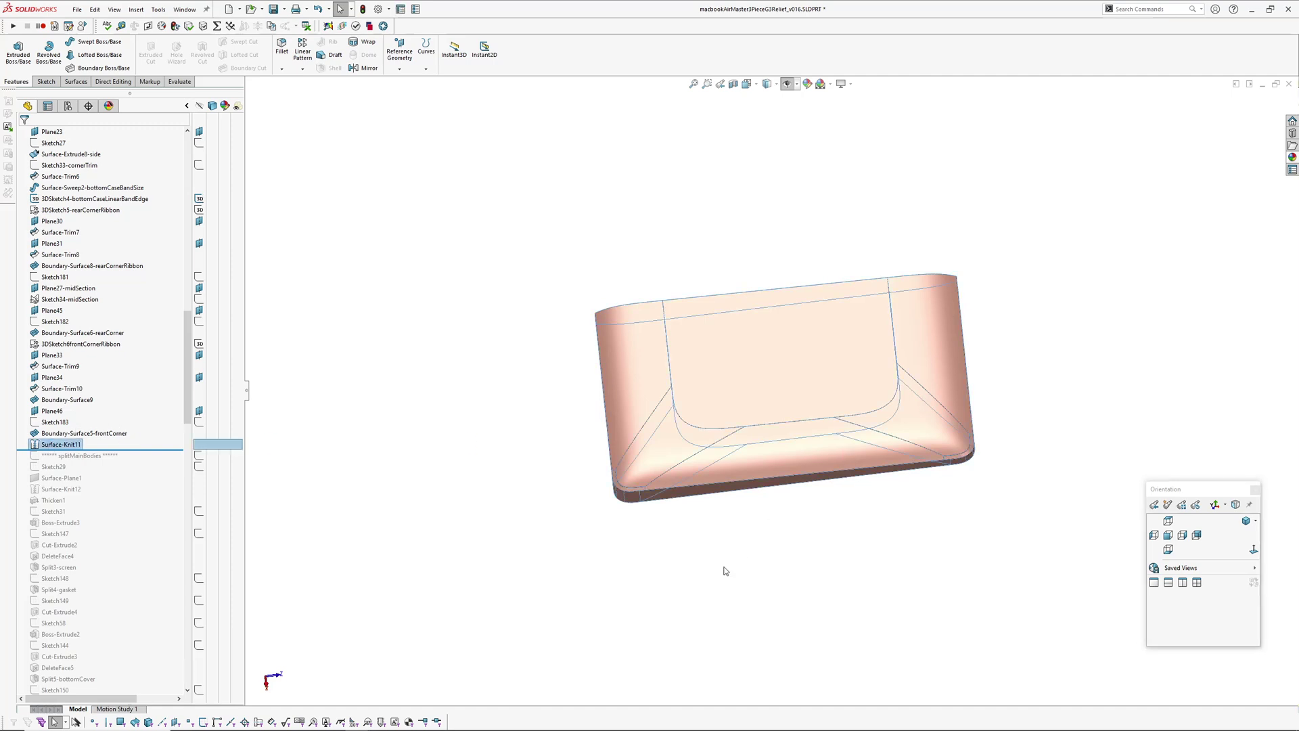
# Switch to Rhino and examine the horizontal zebra stripes where the corner surface meets the narrow ribbon and side wall.
pyautogui.hotkey('alt', 'Tab')
pyautogui.moveTo(689, 420); pyautogui.dragTo(692, 345, button='right')
pyautogui.scroll(9, 719, 401)
pyautogui.scroll(-4, 875, 305)
pyautogui.moveTo(742, 439); pyautogui.dragTo(680, 419, button='right')
pyautogui.scroll(6, 778, 393)
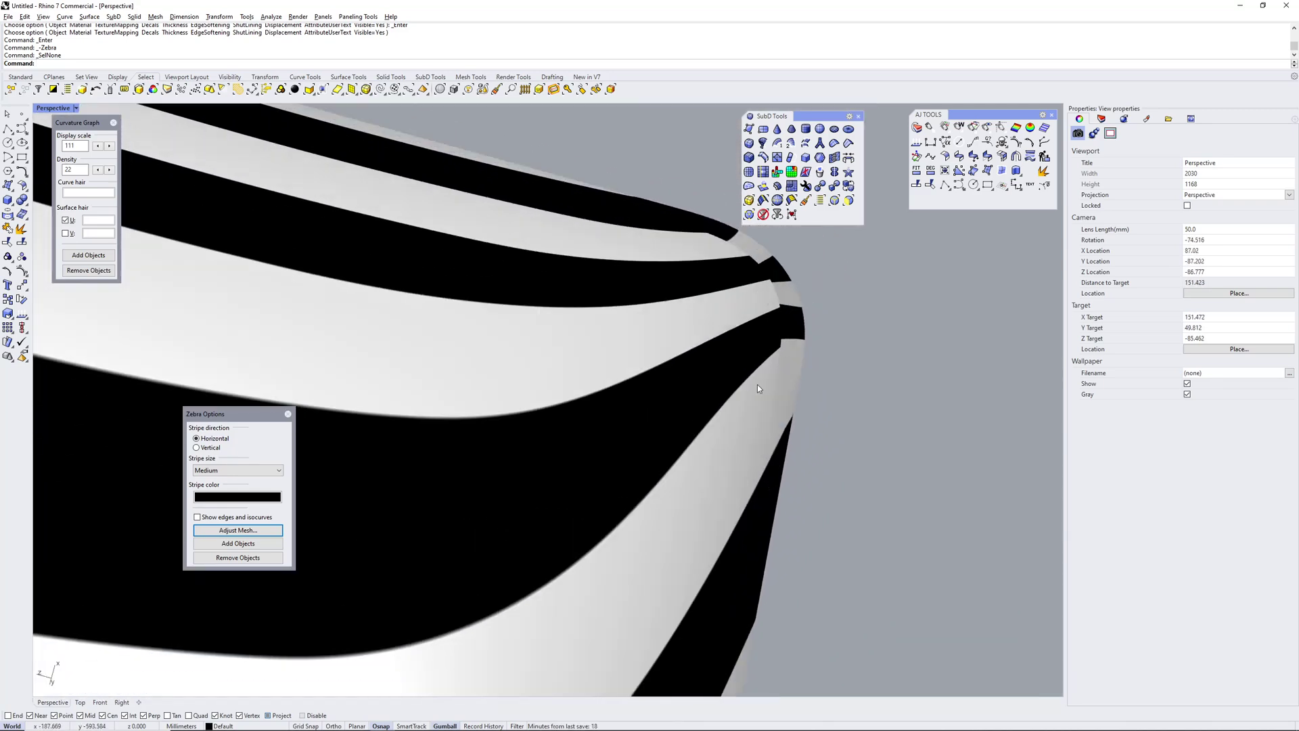
pyautogui.moveTo(768, 439); pyautogui.dragTo(698, 361, button='right')
pyautogui.moveTo(680, 268); pyautogui.dragTo(621, 268, button='right')
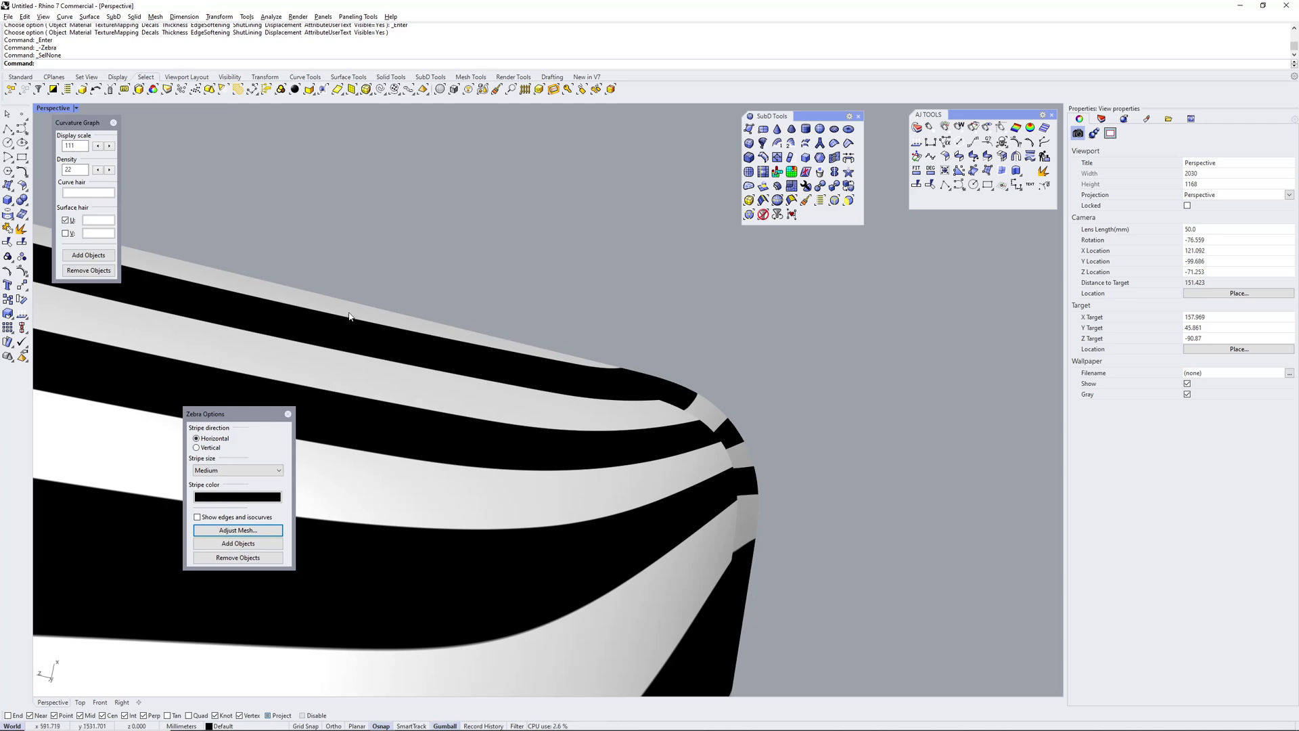
# Compare the zebra stripe flow at the model's other corners, both with and without a ribbon surface, then view the whole body.
pyautogui.scroll(-6, 668, 491)
pyautogui.moveTo(668, 491); pyautogui.dragTo(891, 368, button='right')
pyautogui.scroll(3, 891, 368)
pyautogui.scroll(4, 769, 440)
pyautogui.moveTo(769, 441); pyautogui.dragTo(415, 400, button='right')
pyautogui.scroll(-5, 654, 463)
pyautogui.moveTo(414, 400); pyautogui.dragTo(787, 510, button='right')
pyautogui.scroll(2, 581, 361)
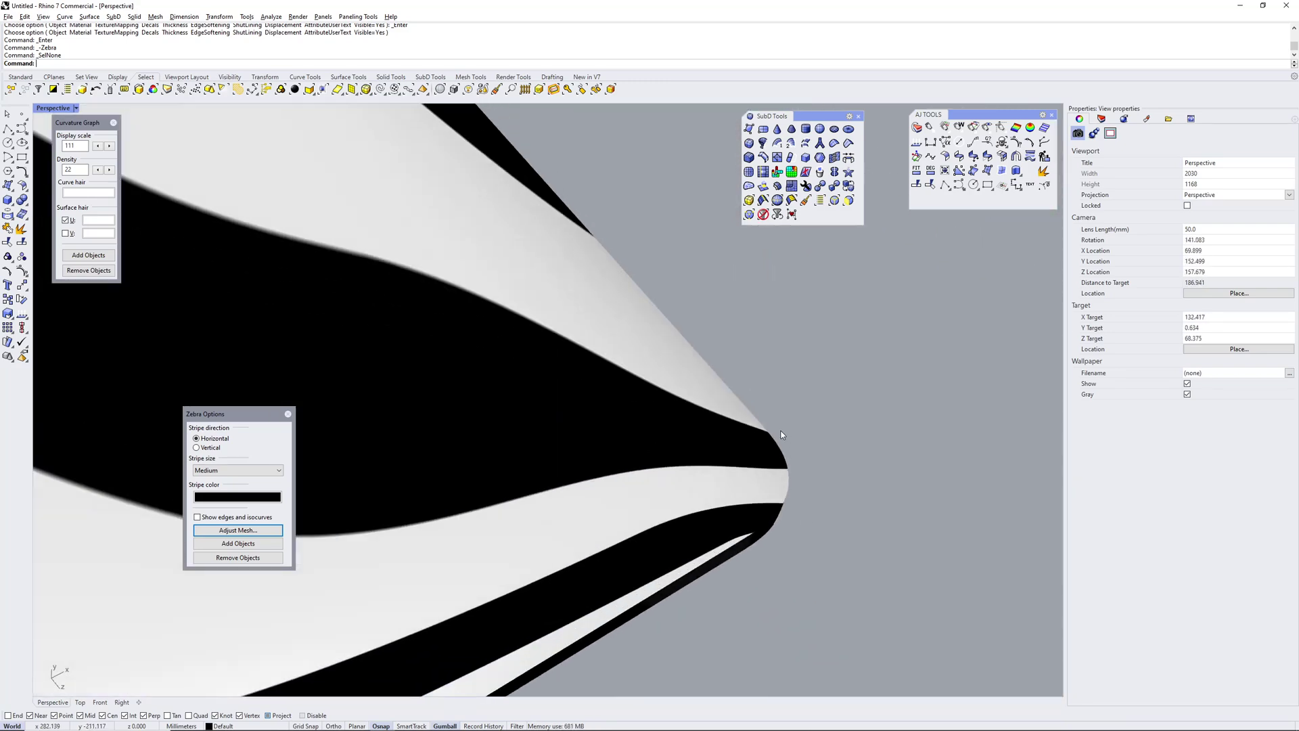
pyautogui.moveTo(780, 432); pyautogui.dragTo(714, 410, button='right')
pyautogui.scroll(4, 714, 411)
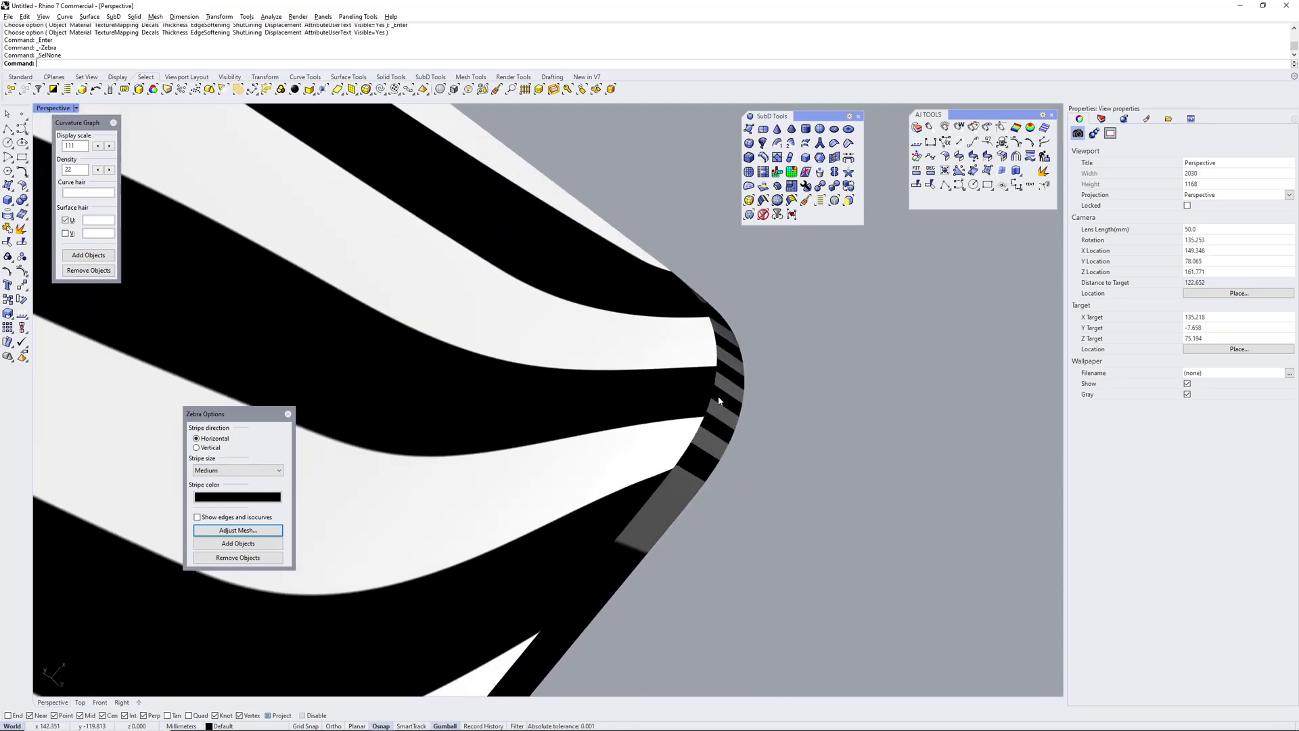
pyautogui.scroll(-4, 718, 390)
pyautogui.moveTo(702, 381); pyautogui.dragTo(685, 412, button='right')
pyautogui.scroll(-12, 730, 406)
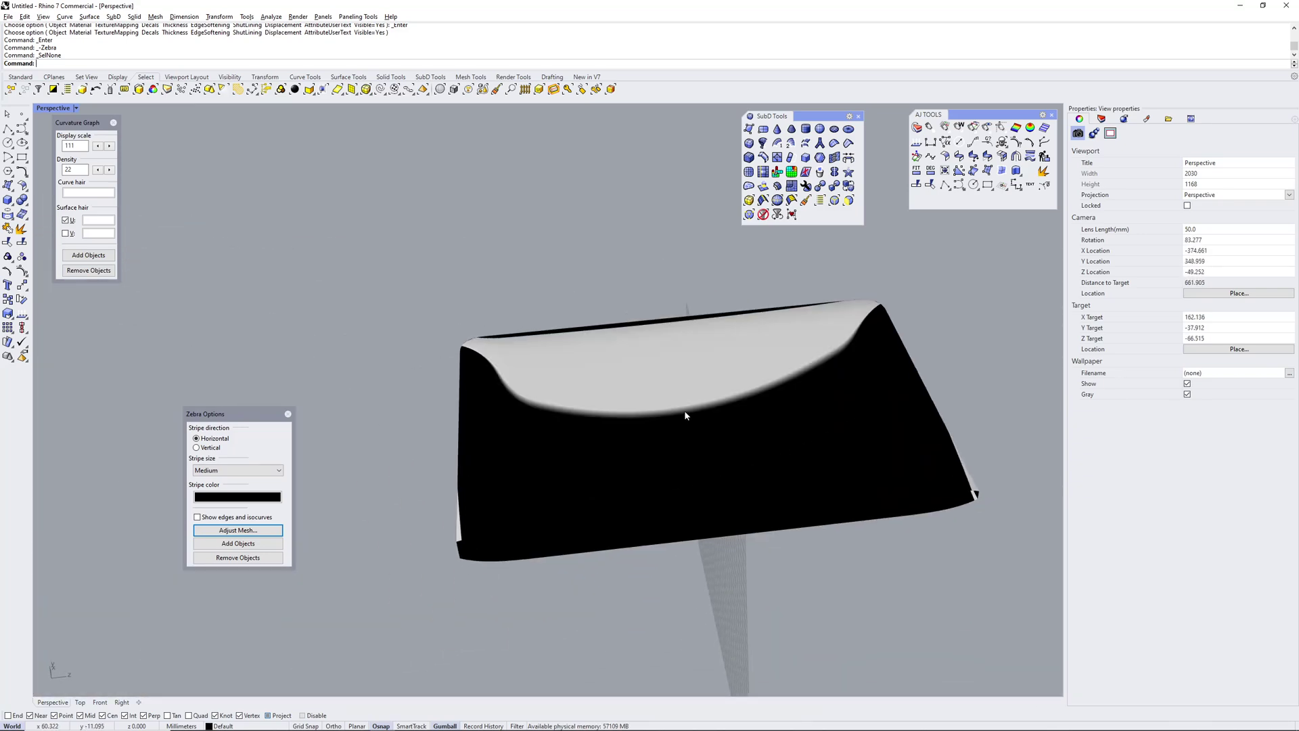
# End the zebra analysis and examine the corner surfaces' isocurves in the wireframe model.
pyautogui.click(288, 415)
pyautogui.scroll(8, 894, 299)
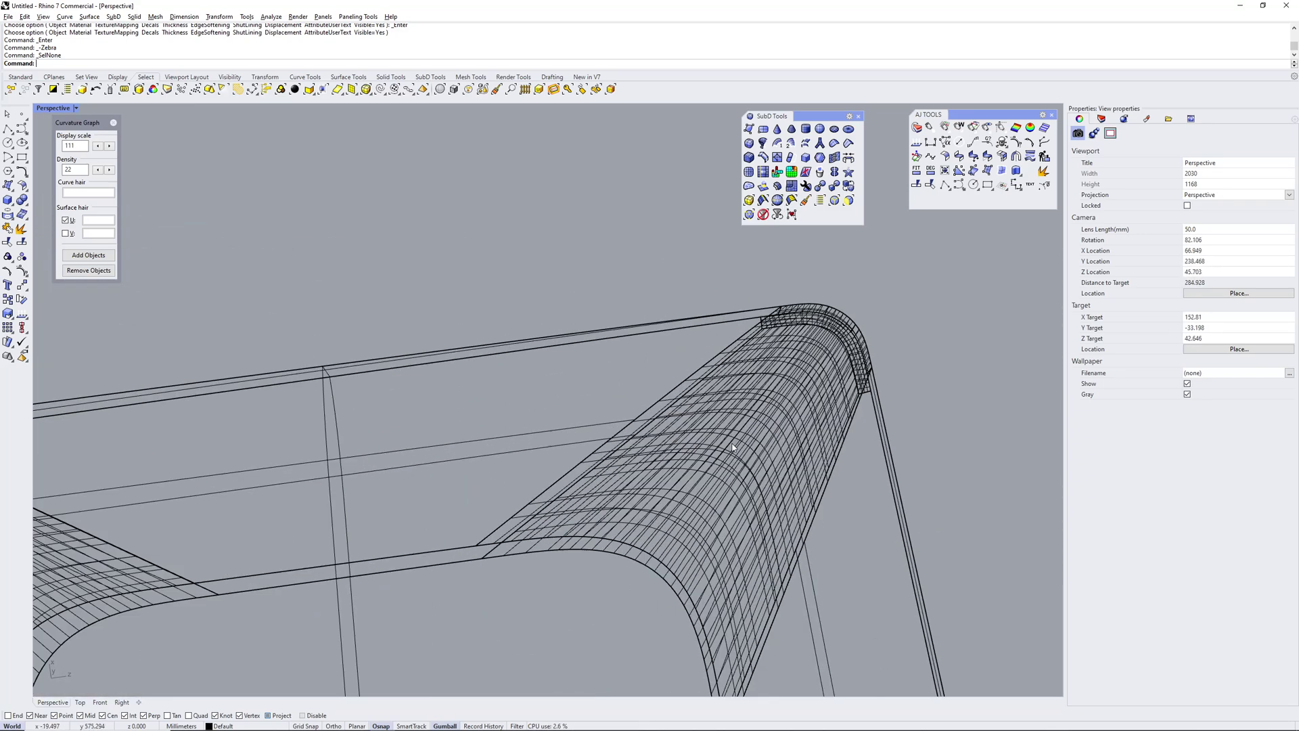
pyautogui.moveTo(737, 449); pyautogui.dragTo(721, 494, button='right')
pyautogui.scroll(3, 799, 304)
pyautogui.scroll(-7, 687, 335)
pyautogui.keyDown('shift'); pyautogui.moveTo(687, 335); pyautogui.dragTo(800, 279, button='right'); pyautogui.keyUp('shift')
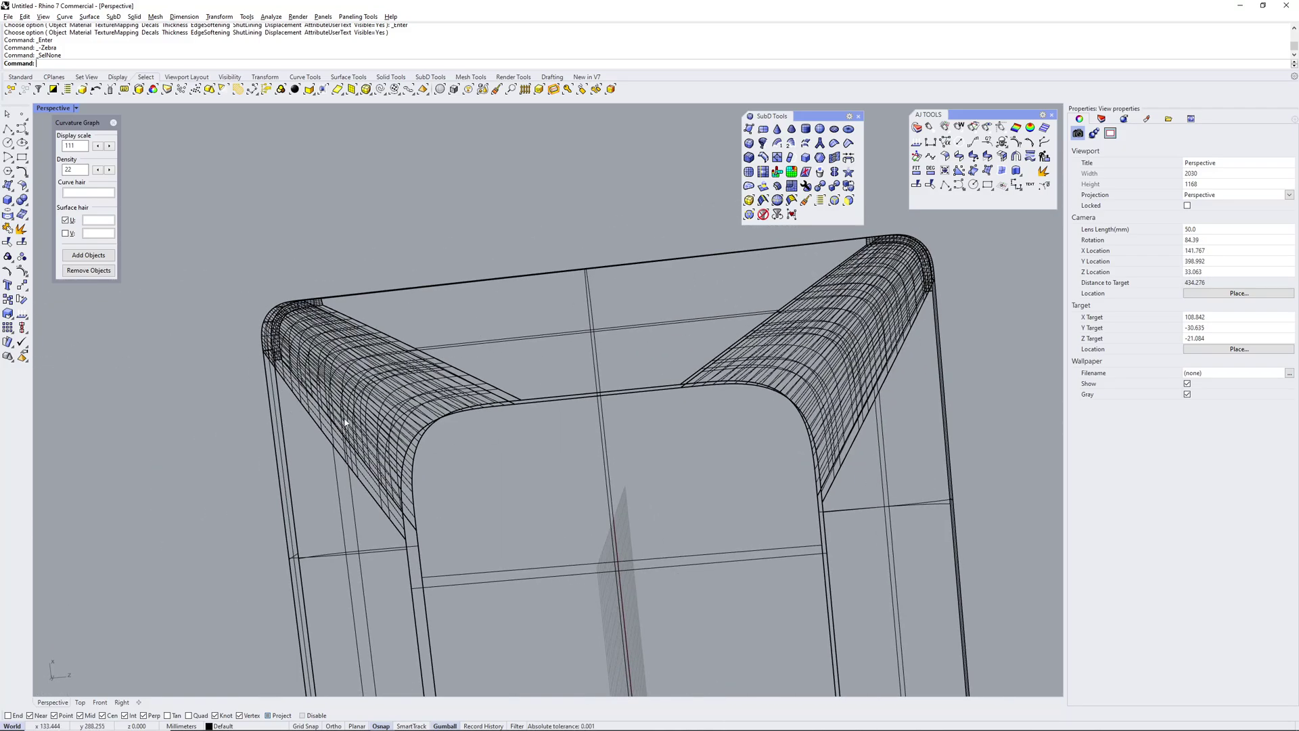
# Extract the large pillow surface at the ribboned corner from the polysurface with ExtractSrf.
pyautogui.moveTo(487, 405); pyautogui.dragTo(778, 412, button='right')
pyautogui.scroll(6, 758, 348)
pyautogui.moveTo(758, 348); pyautogui.dragTo(743, 379, button='right')
pyautogui.scroll(-5, 775, 308)
pyautogui.scroll(6, 774, 298)
pyautogui.moveTo(771, 291); pyautogui.dragTo(793, 271, button='right')
pyautogui.scroll(-4, 794, 272)
pyautogui.moveTo(711, 409); pyautogui.dragTo(704, 373, button='right')
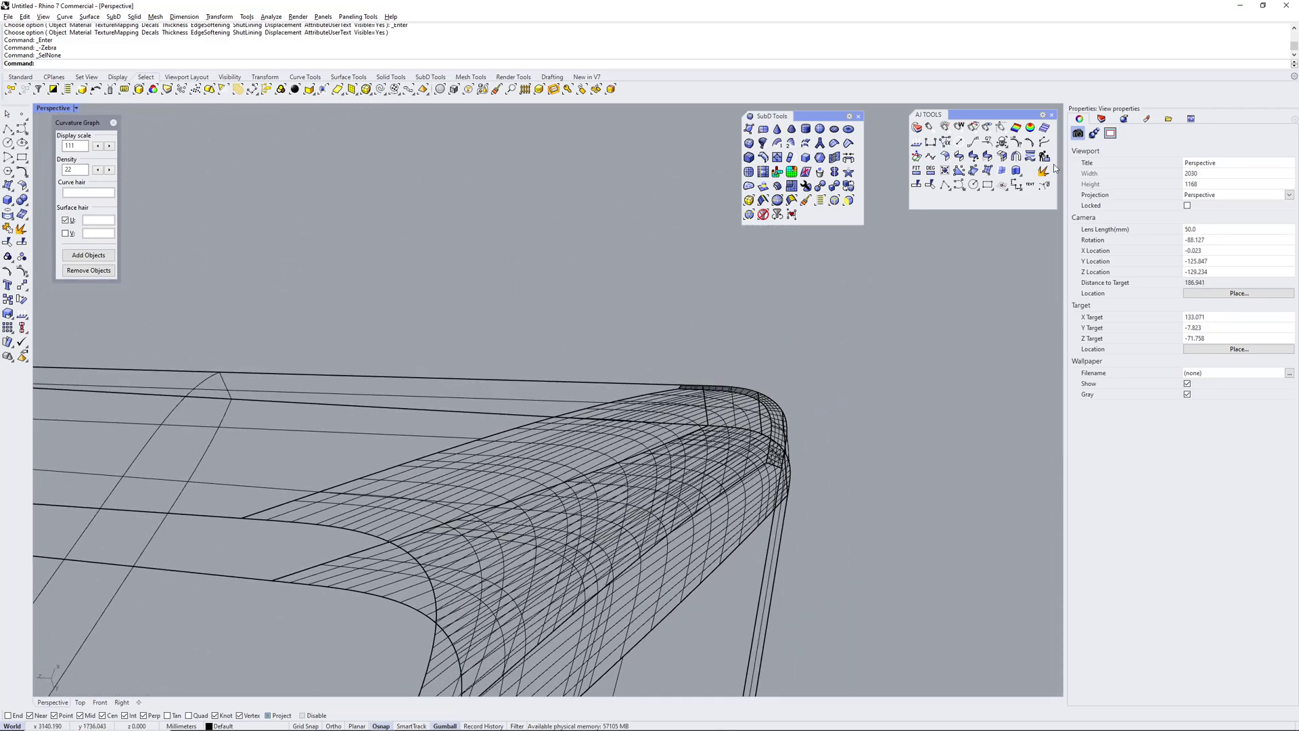
pyautogui.click(643, 460)
pyautogui.press('Return')
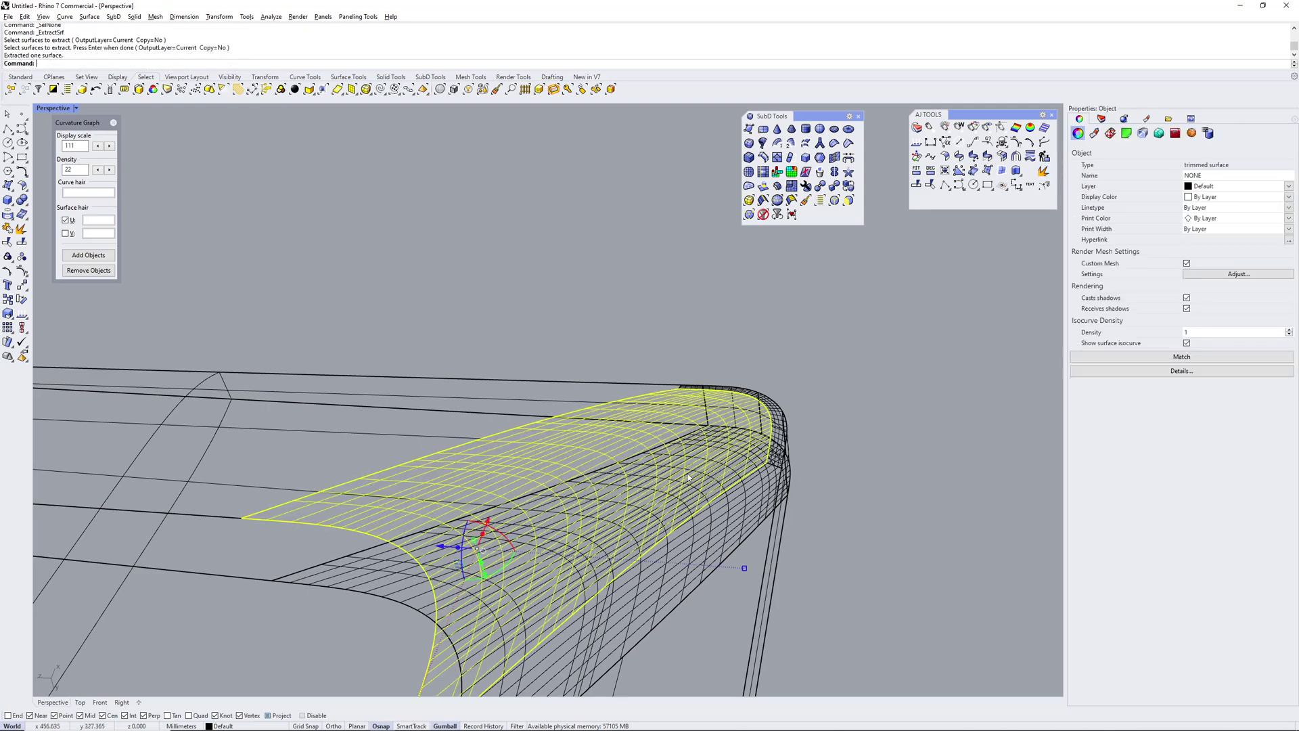
# Zoom to the extracted pillow surface and isolate it with Hide and HideSwap.
pyautogui.write('ZS')
pyautogui.press('Return')
pyautogui.keyDown('shift'); pyautogui.moveTo(512, 149); pyautogui.dragTo(505, 201, button='right'); pyautogui.keyUp('shift')
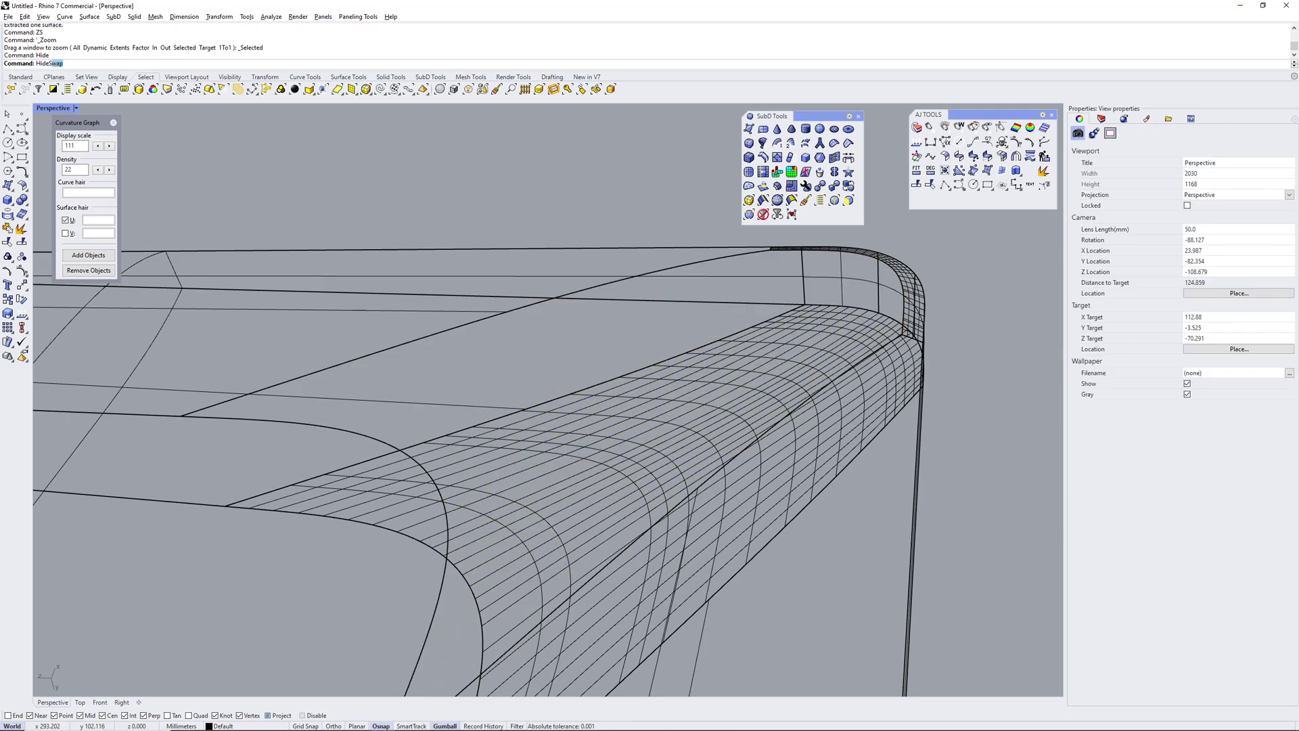
pyautogui.press('Return')
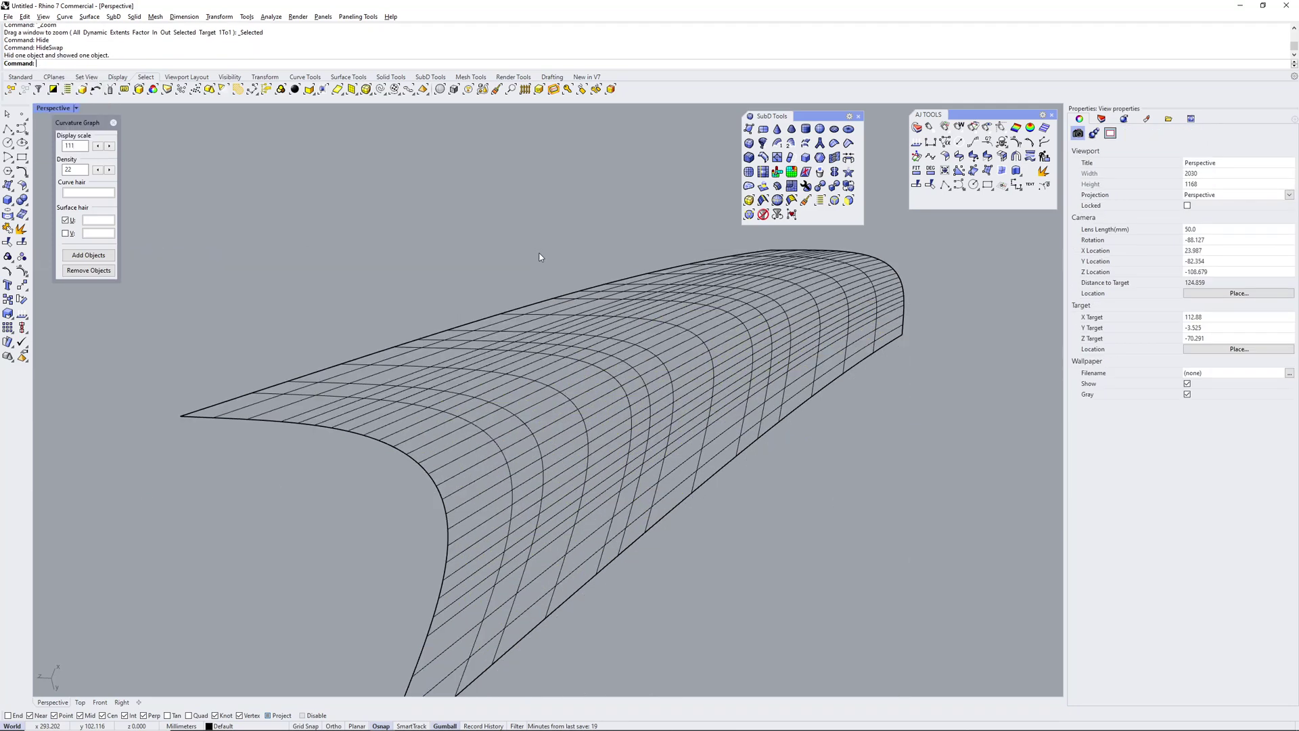
# Apply a curvature graph to the isolated pillow surface and increase its display scale to 117.
pyautogui.click(973, 142)
pyautogui.click(802, 365)
pyautogui.press('Return')
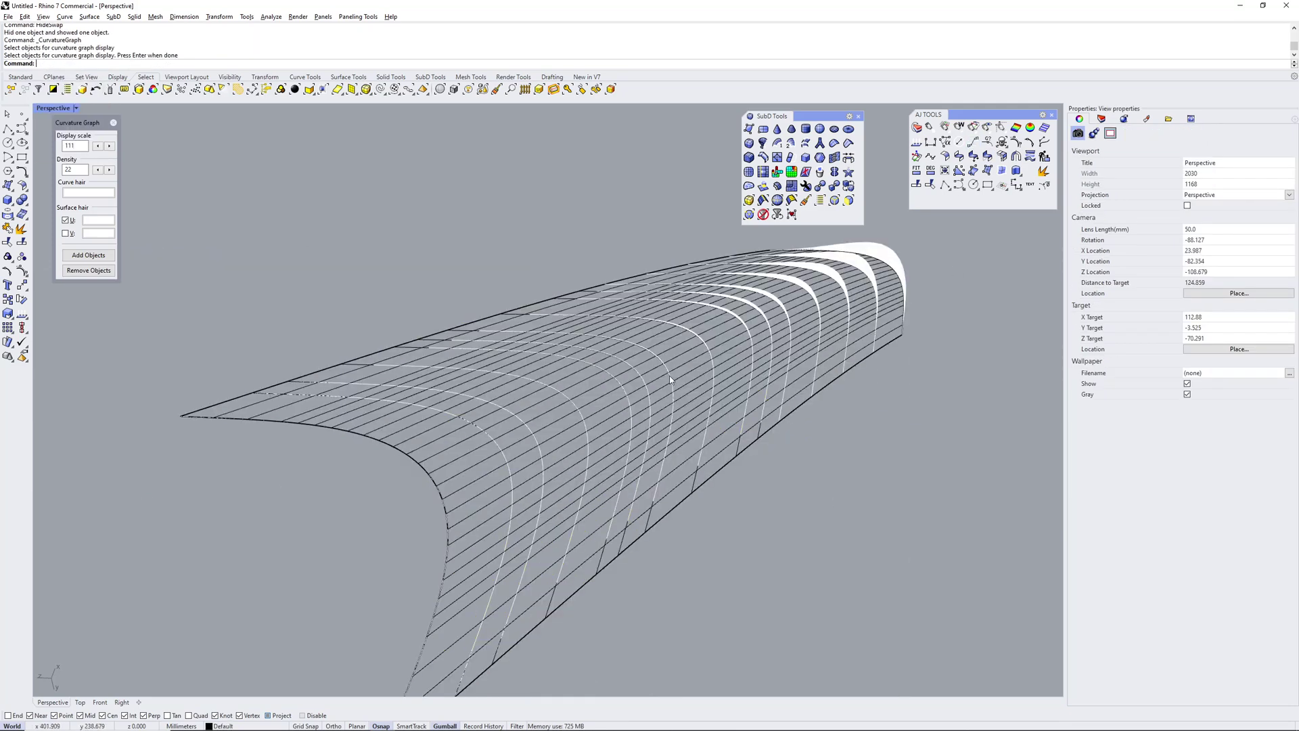
pyautogui.moveTo(745, 348); pyautogui.dragTo(598, 331, button='right')
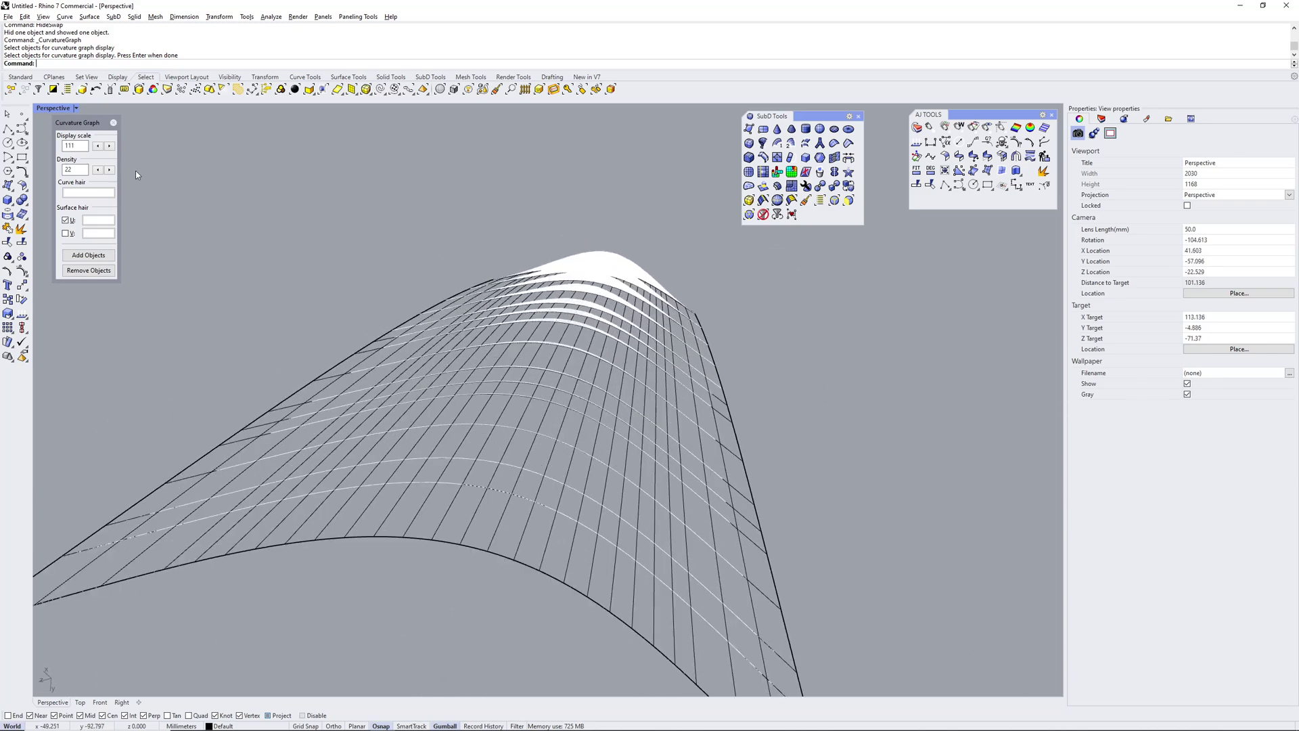
pyautogui.click(110, 147)
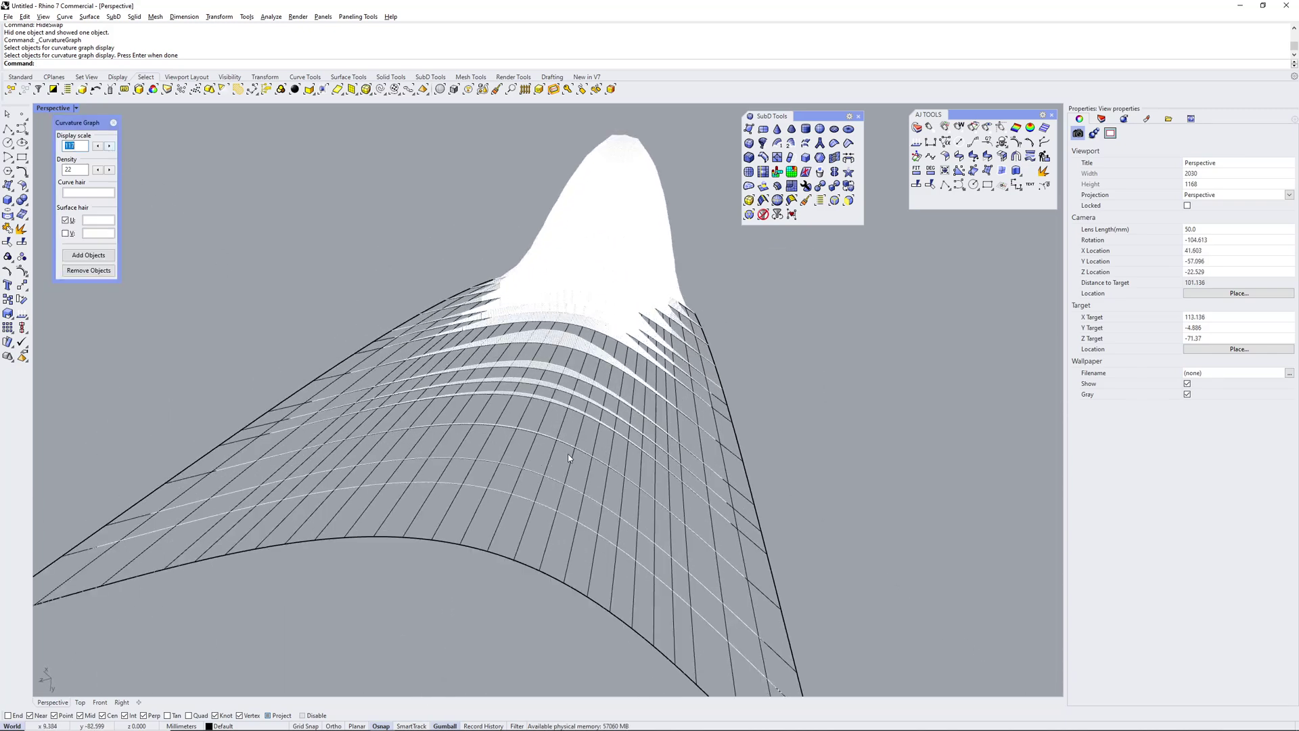
# Examine the curvature combs along the pillow surface from several angles, checking how smoothly their peaks run near the tight corner.
pyautogui.moveTo(586, 468); pyautogui.dragTo(754, 393, button='right')
pyautogui.scroll(2, 754, 342)
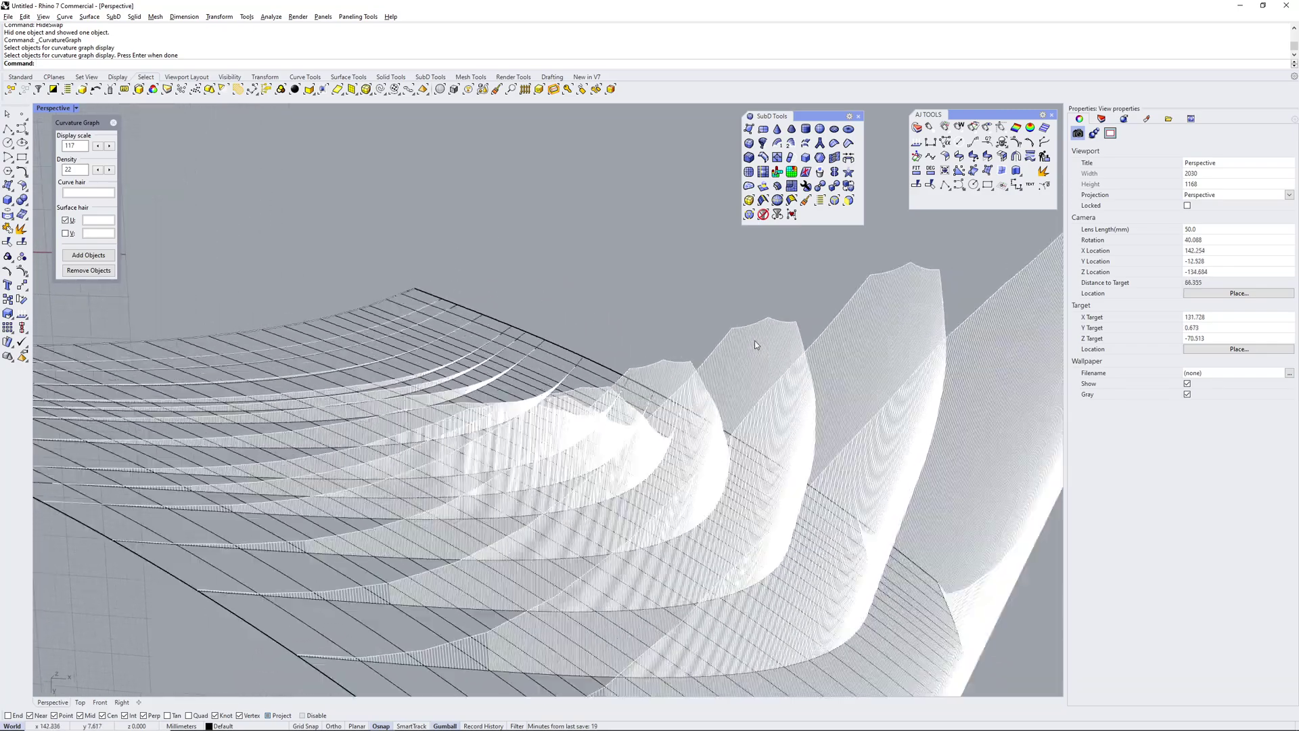
pyautogui.scroll(2, 704, 336)
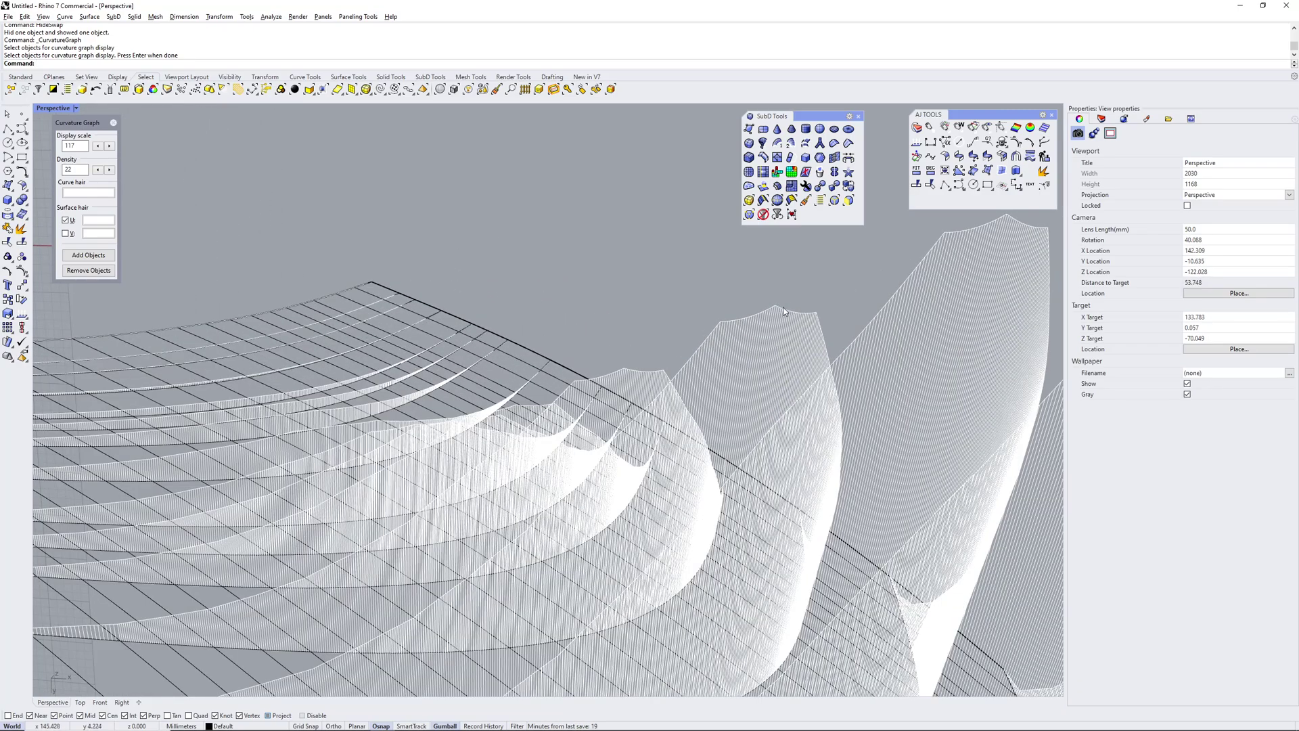
pyautogui.scroll(-4, 823, 313)
pyautogui.moveTo(712, 303); pyautogui.dragTo(684, 310, button='right')
pyautogui.scroll(6, 706, 276)
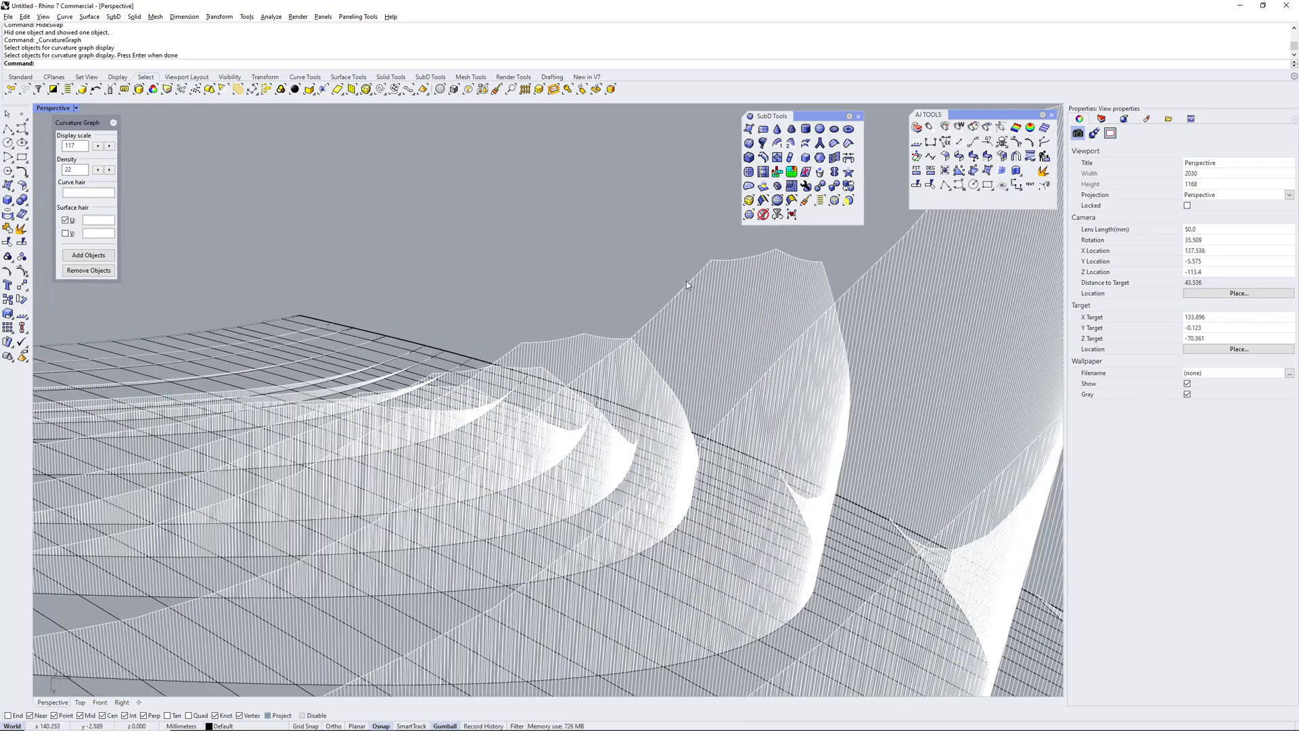
pyautogui.moveTo(518, 326); pyautogui.dragTo(542, 440, button='right')
pyautogui.moveTo(542, 440); pyautogui.dragTo(641, 505, button='right')
pyautogui.scroll(-4, 649, 444)
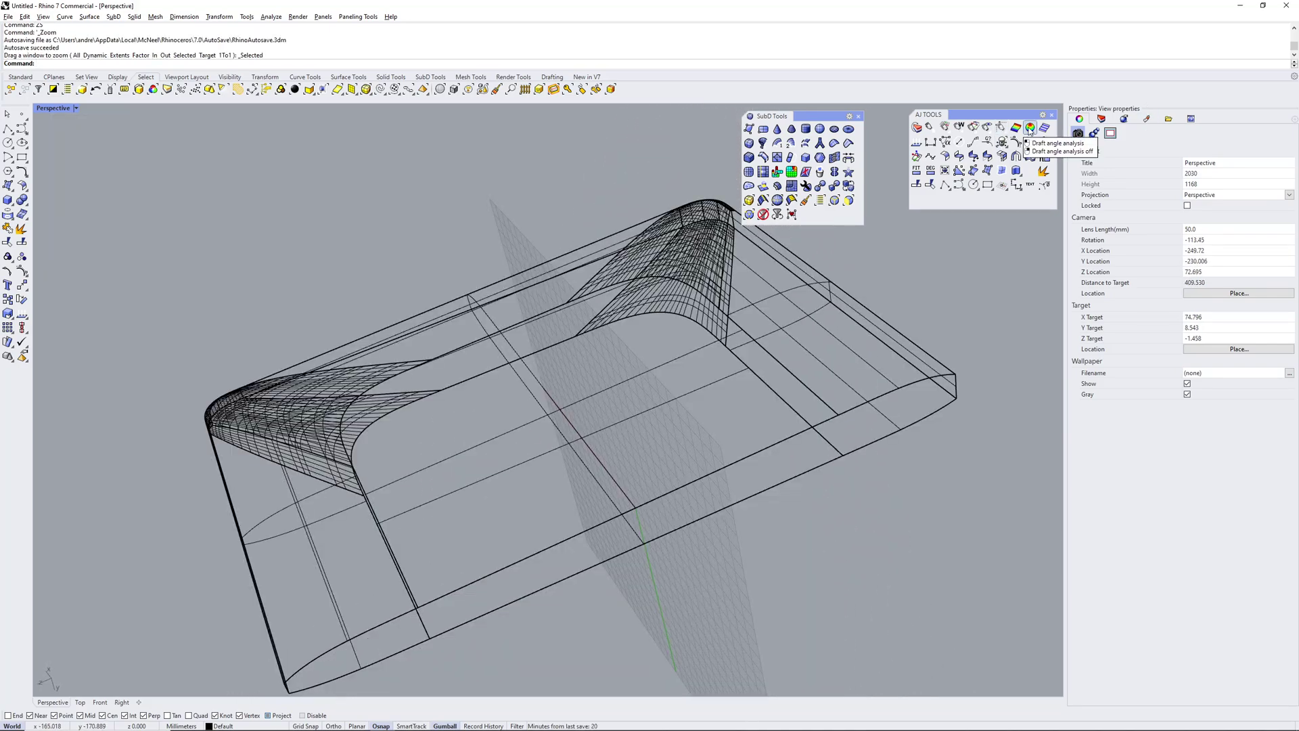
# Apply curvature analysis to the whole model and examine the mean curvature colours around the corner and the narrow side band.
pyautogui.scroll(-3, 393, 263)
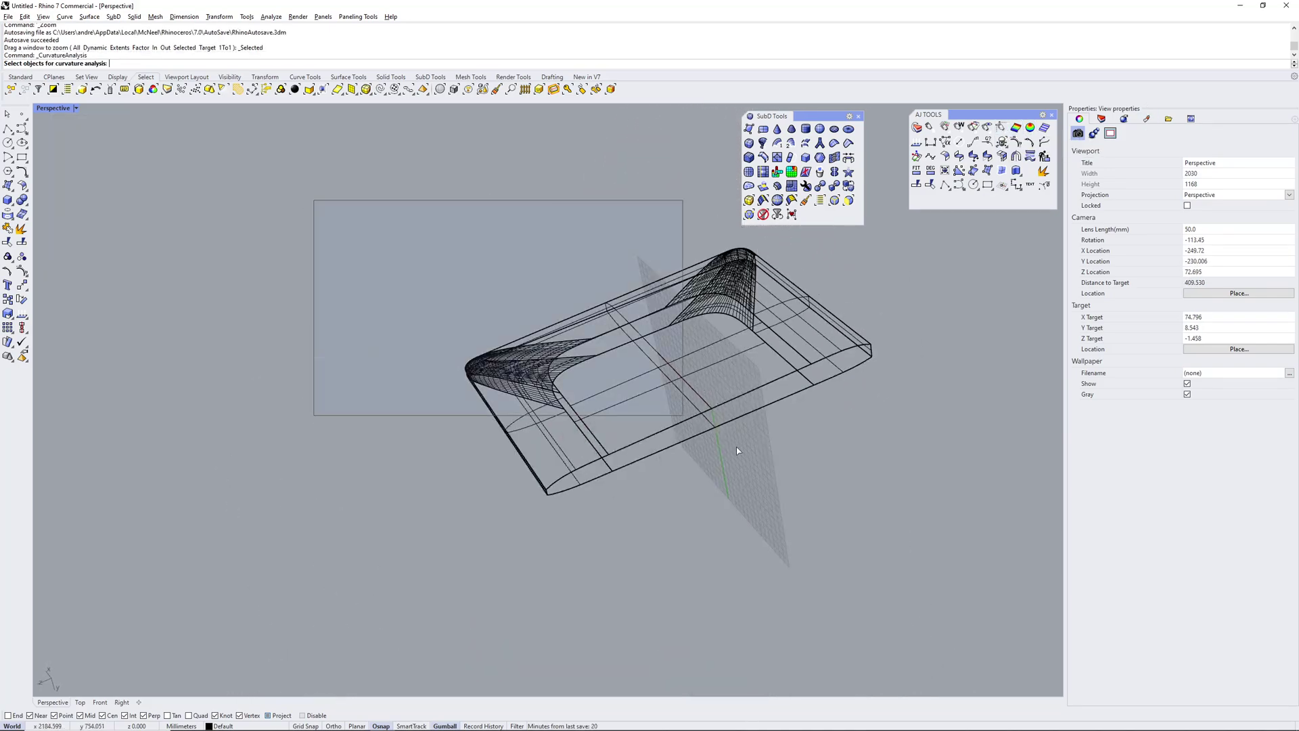
pyautogui.moveTo(803, 484); pyautogui.dragTo(969, 562)
pyautogui.rightClick(934, 534)
pyautogui.moveTo(645, 380); pyautogui.dragTo(539, 369, button='right')
pyautogui.scroll(3, 540, 369)
pyautogui.scroll(10, 539, 369)
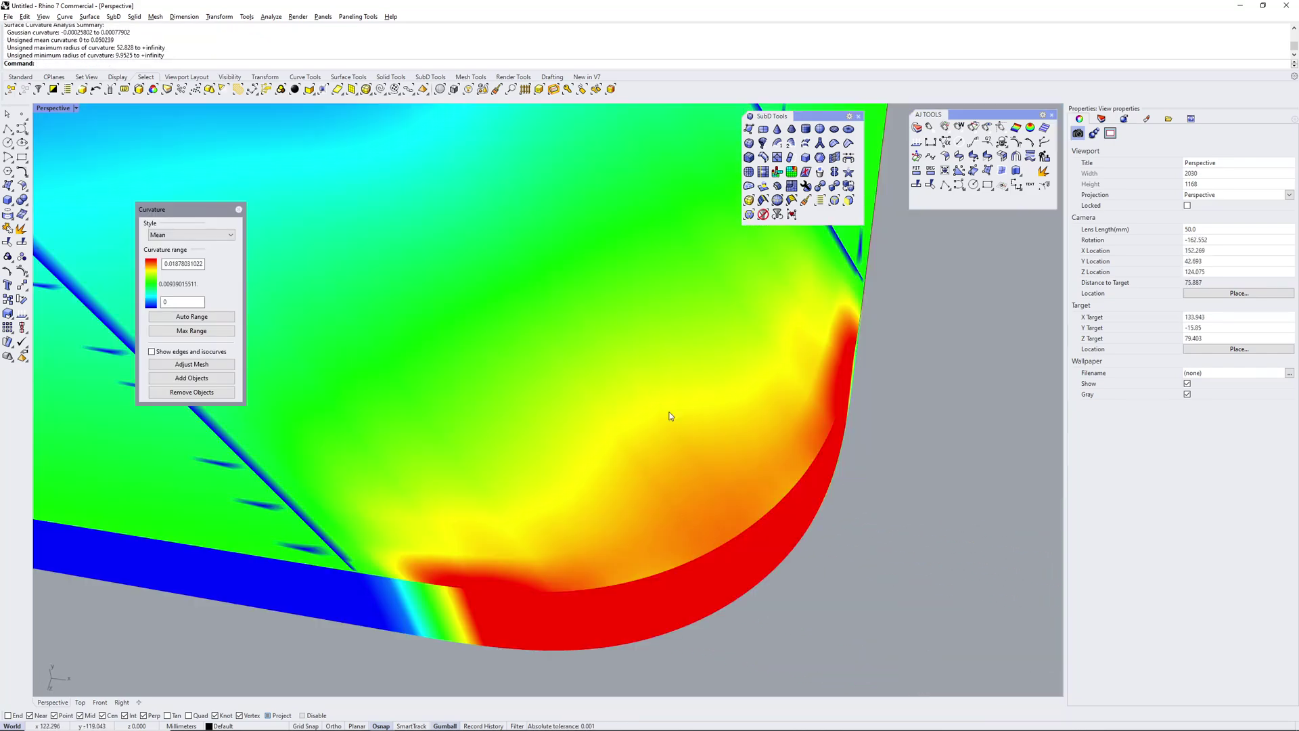
pyautogui.scroll(-4, 709, 369)
pyautogui.keyDown('shift'); pyautogui.moveTo(709, 368); pyautogui.dragTo(716, 497, button='right'); pyautogui.keyUp('shift')
pyautogui.scroll(-6, 716, 496)
pyautogui.moveTo(643, 457); pyautogui.dragTo(663, 473, button='right')
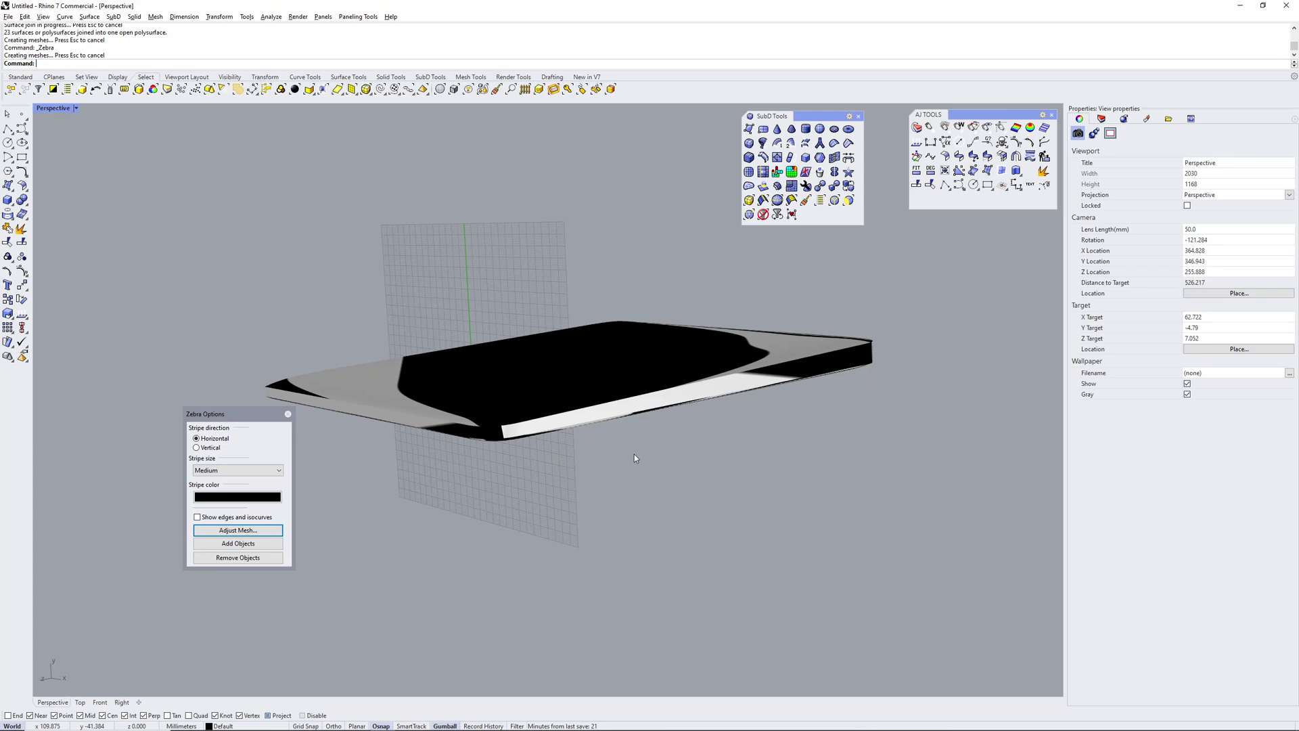
# Examine the zebra stripes on the joined body and set them to vertical to check their flow through the corner surface.
pyautogui.moveTo(634, 458); pyautogui.dragTo(660, 381, button='right')
pyautogui.scroll(4, 596, 535)
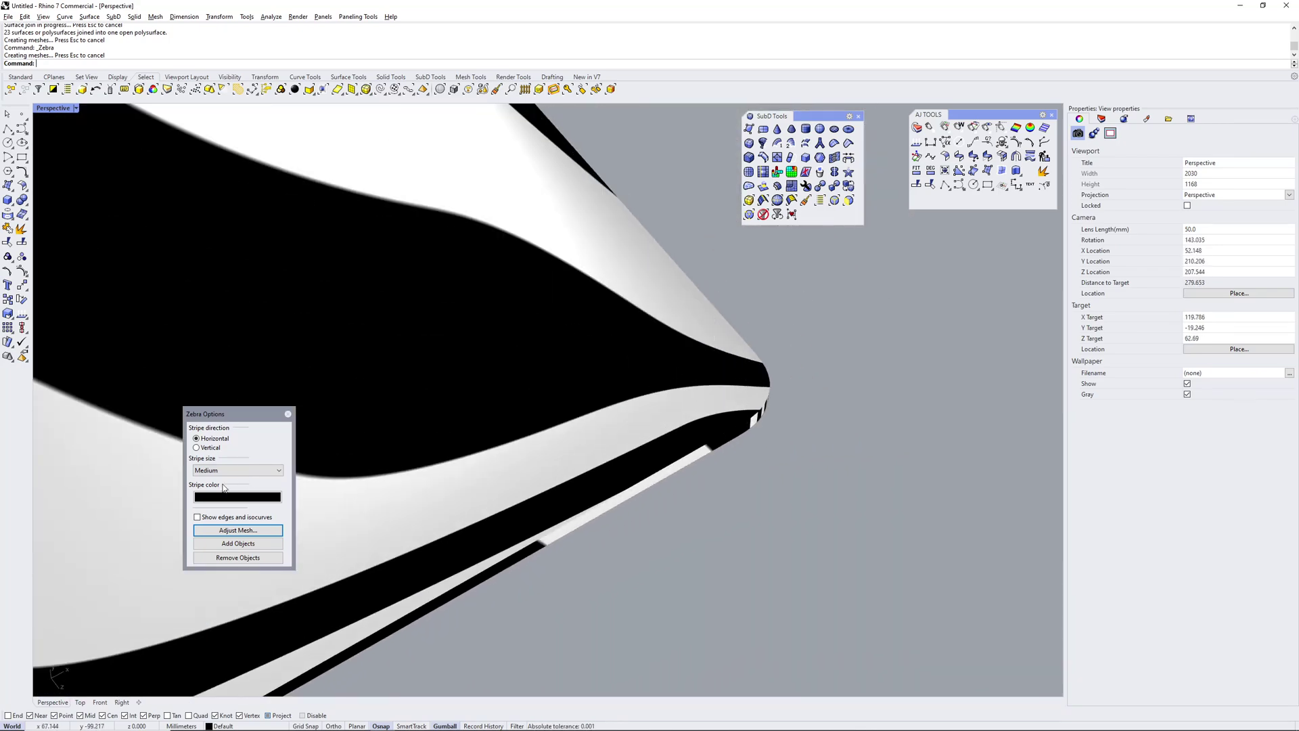
pyautogui.click(204, 447)
pyautogui.scroll(-5, 749, 427)
pyautogui.moveTo(749, 426); pyautogui.dragTo(733, 374, button='right')
pyautogui.scroll(8, 650, 440)
pyautogui.moveTo(637, 446); pyautogui.dragTo(402, 506, button='right')
pyautogui.scroll(-6, 608, 484)
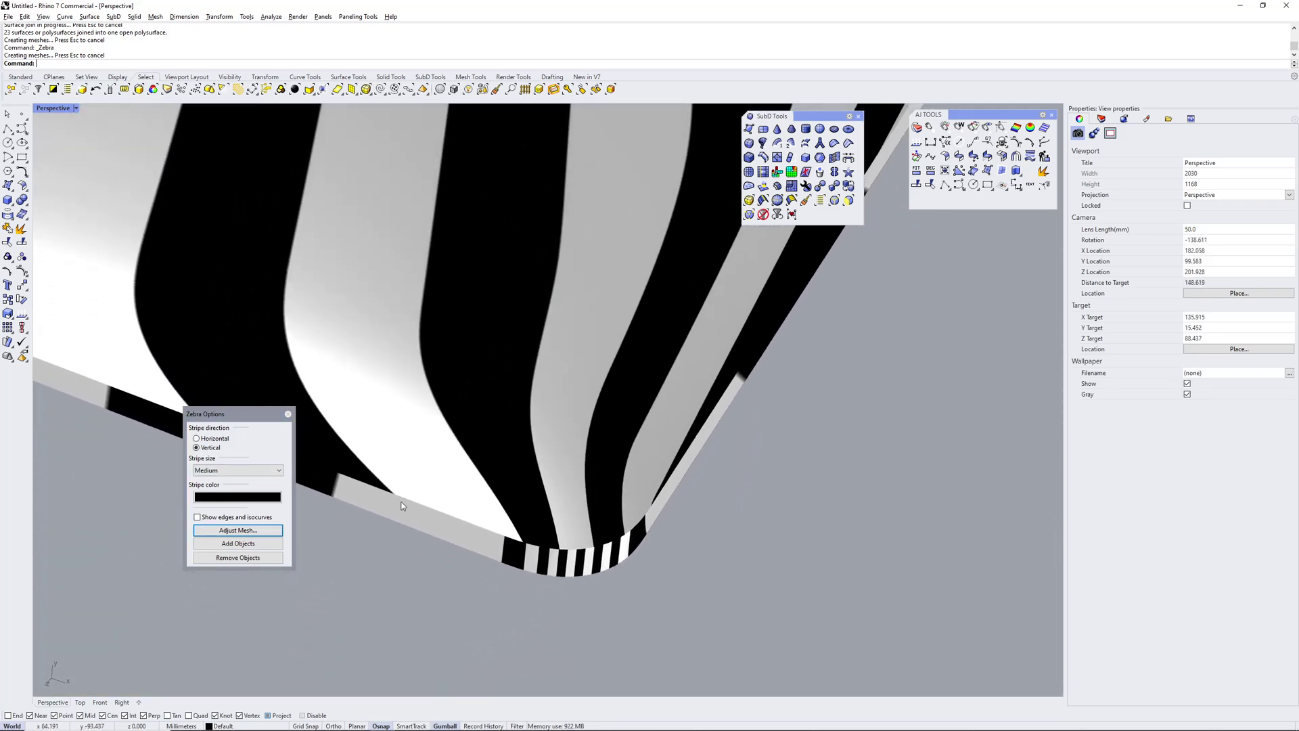
# End the zebra analysis and inspect the corner's surface boundaries in the shaded view.
pyautogui.click(289, 415)
pyautogui.scroll(-6, 597, 528)
pyautogui.moveTo(589, 478); pyautogui.dragTo(614, 506, button='right')
pyautogui.scroll(4, 611, 511)
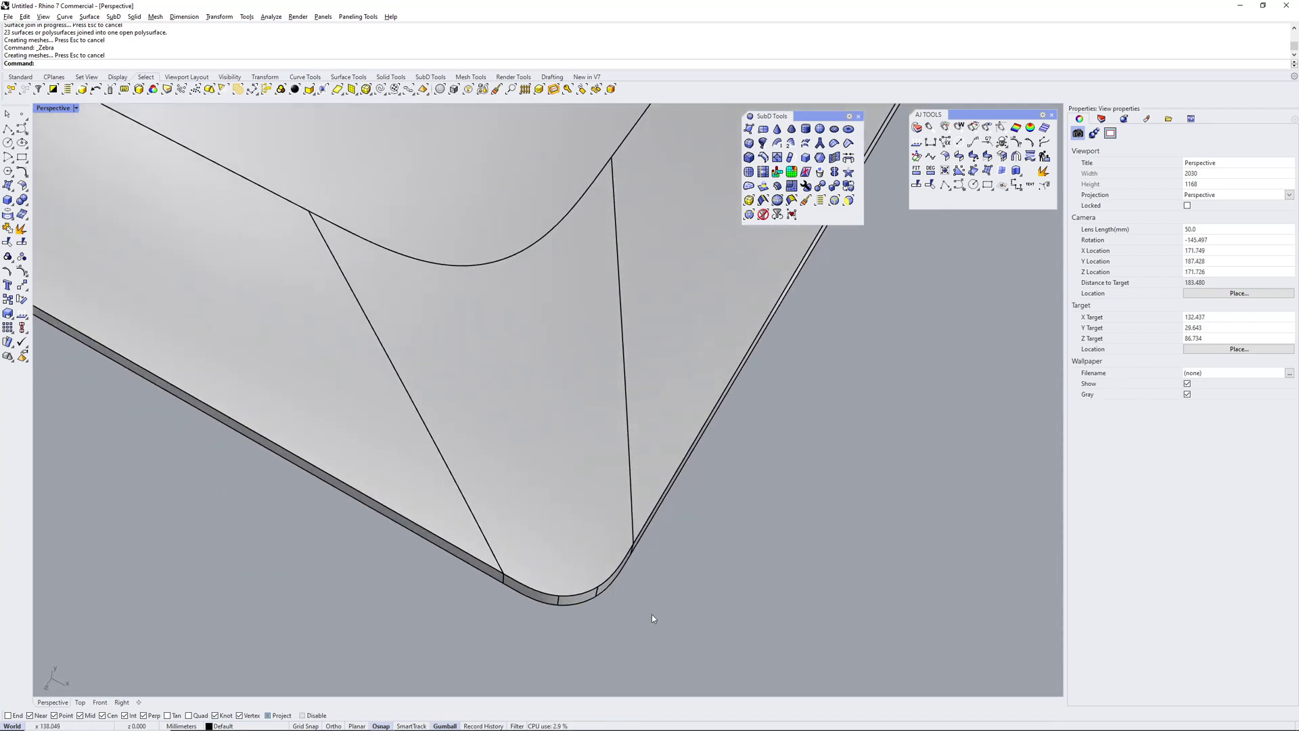
pyautogui.scroll(-2, 690, 596)
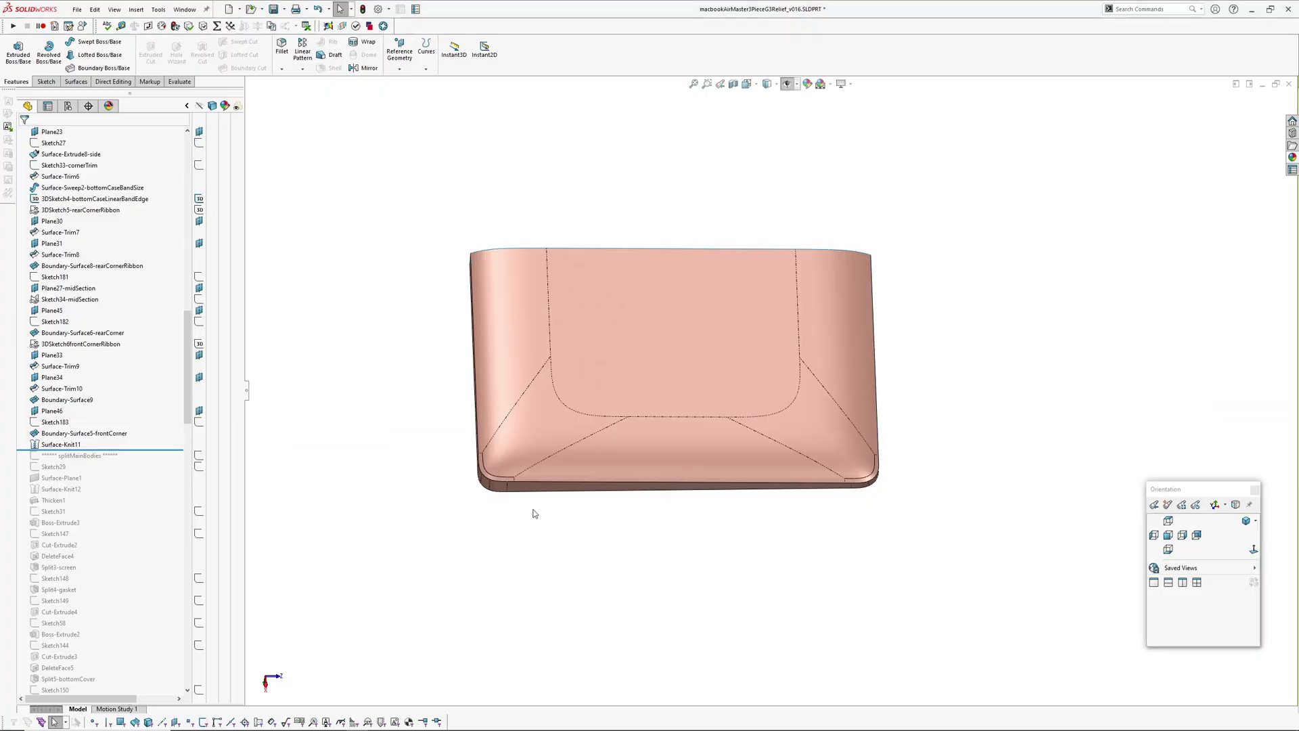
# Switch to SOLIDWORKS and examine the corner surfaces of the knitted pillow body and of the model rolled forward to the feet section.
pyautogui.moveTo(534, 514); pyautogui.dragTo(550, 449, button='middle')
pyautogui.scroll(-3, 550, 449)
pyautogui.moveTo(637, 499)
pyautogui.mouseDown(button='middle')
pyautogui.moveTo(626, 575)
pyautogui.moveTo(477, 554)
pyautogui.mouseUp(button='middle')
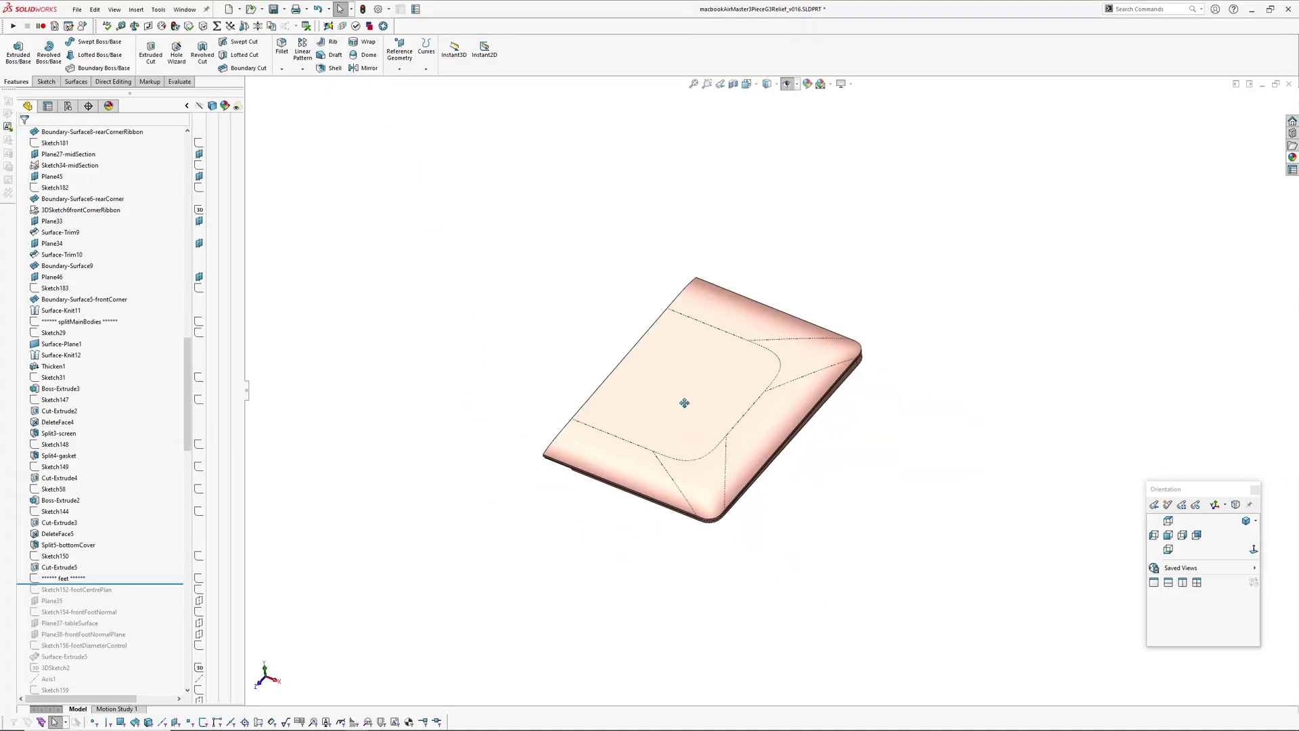
pyautogui.scroll(-4, 684, 406)
pyautogui.moveTo(682, 420)
pyautogui.mouseDown(button='middle')
pyautogui.moveTo(699, 539)
pyautogui.moveTo(706, 486)
pyautogui.moveTo(677, 418)
pyautogui.mouseUp(button='middle')
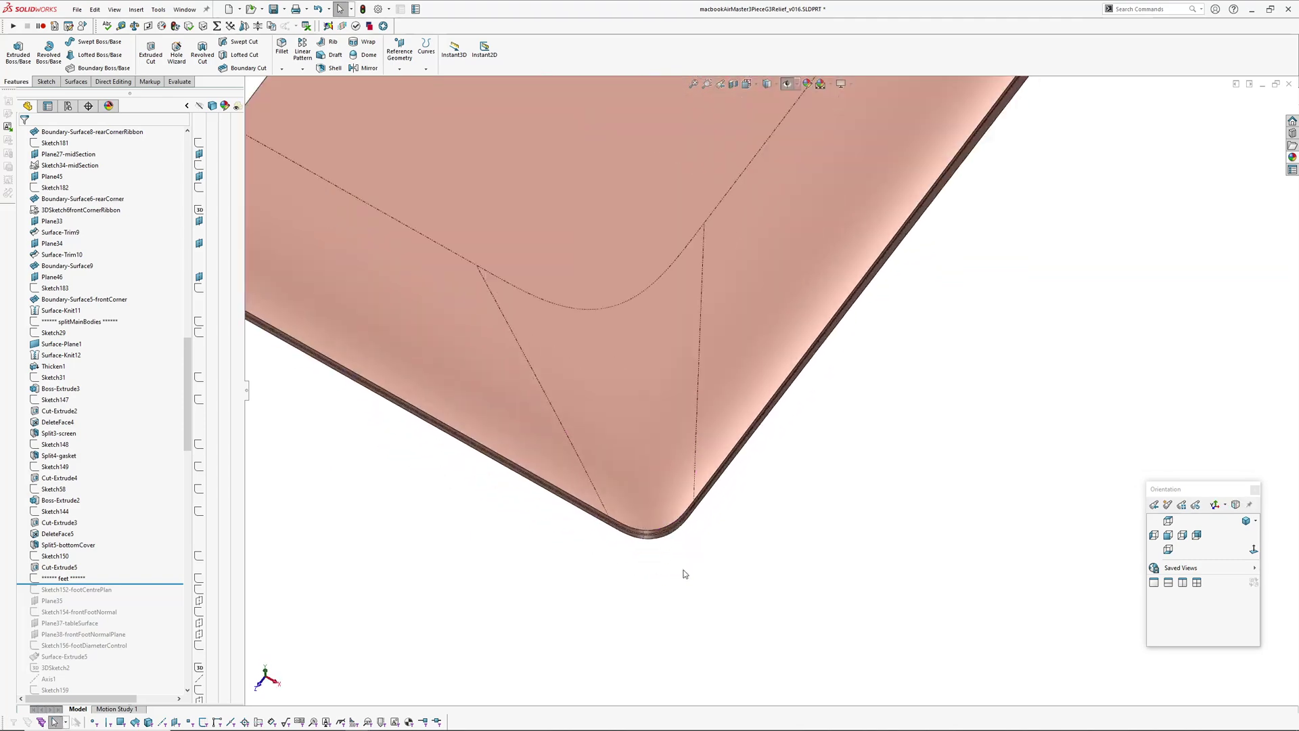
pyautogui.moveTo(681, 568); pyautogui.dragTo(662, 348, button='middle')
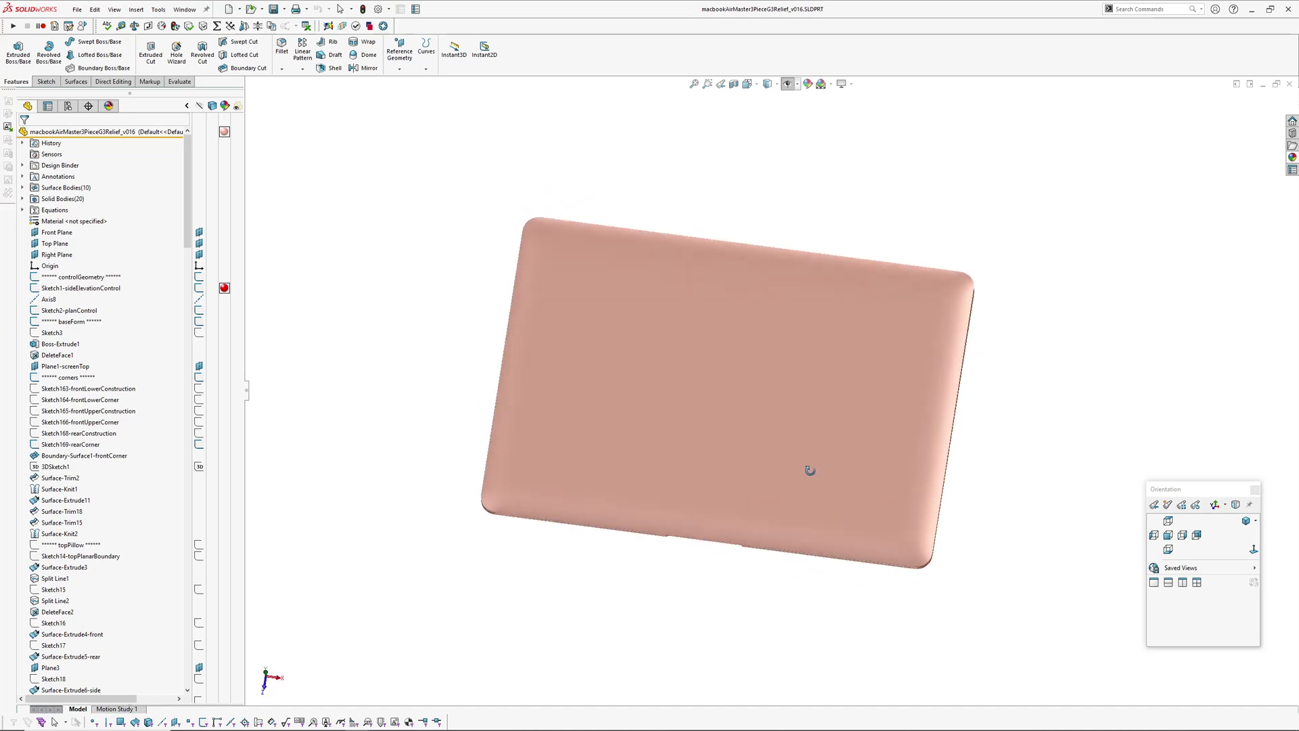
# Examine the finished lid and its rounded corner surface with the full feature history active.
pyautogui.moveTo(817, 385); pyautogui.dragTo(829, 440, button='middle')
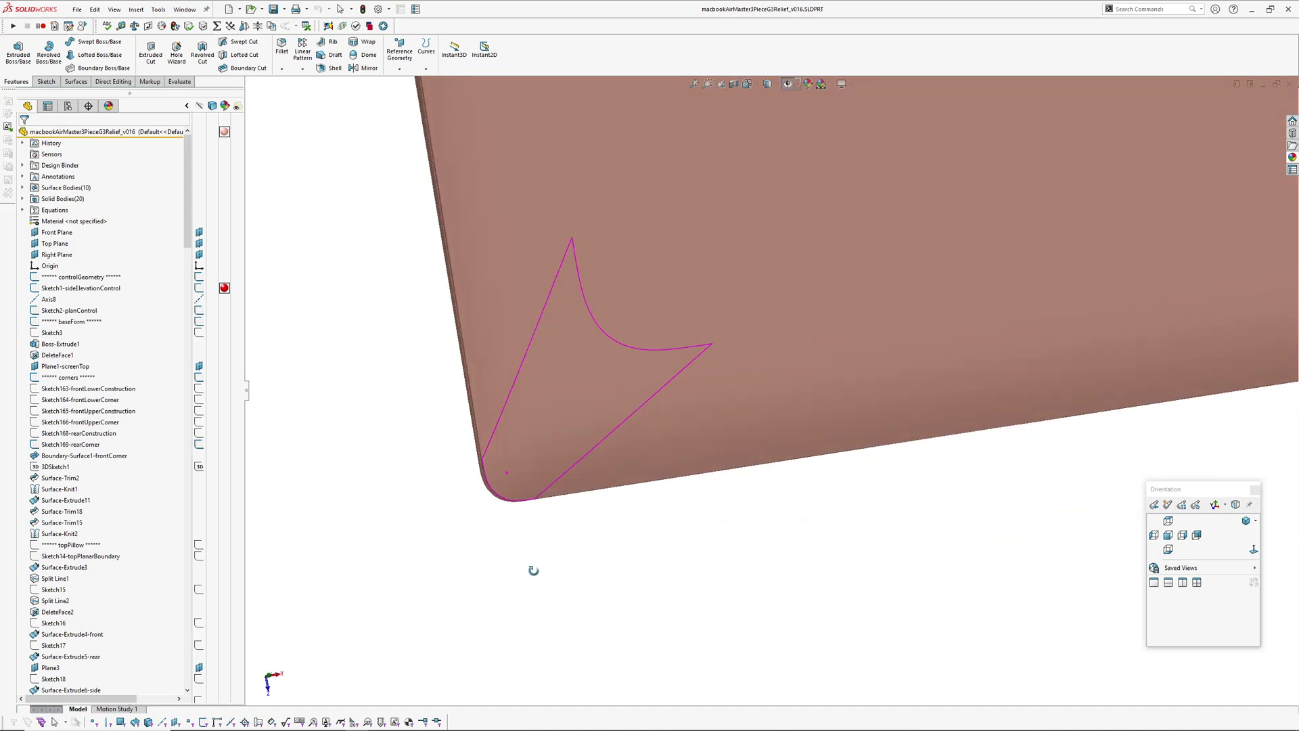
pyautogui.moveTo(530, 568)
pyautogui.mouseDown(button='middle')
pyautogui.moveTo(498, 557)
pyautogui.moveTo(507, 569)
pyautogui.mouseUp(button='middle')
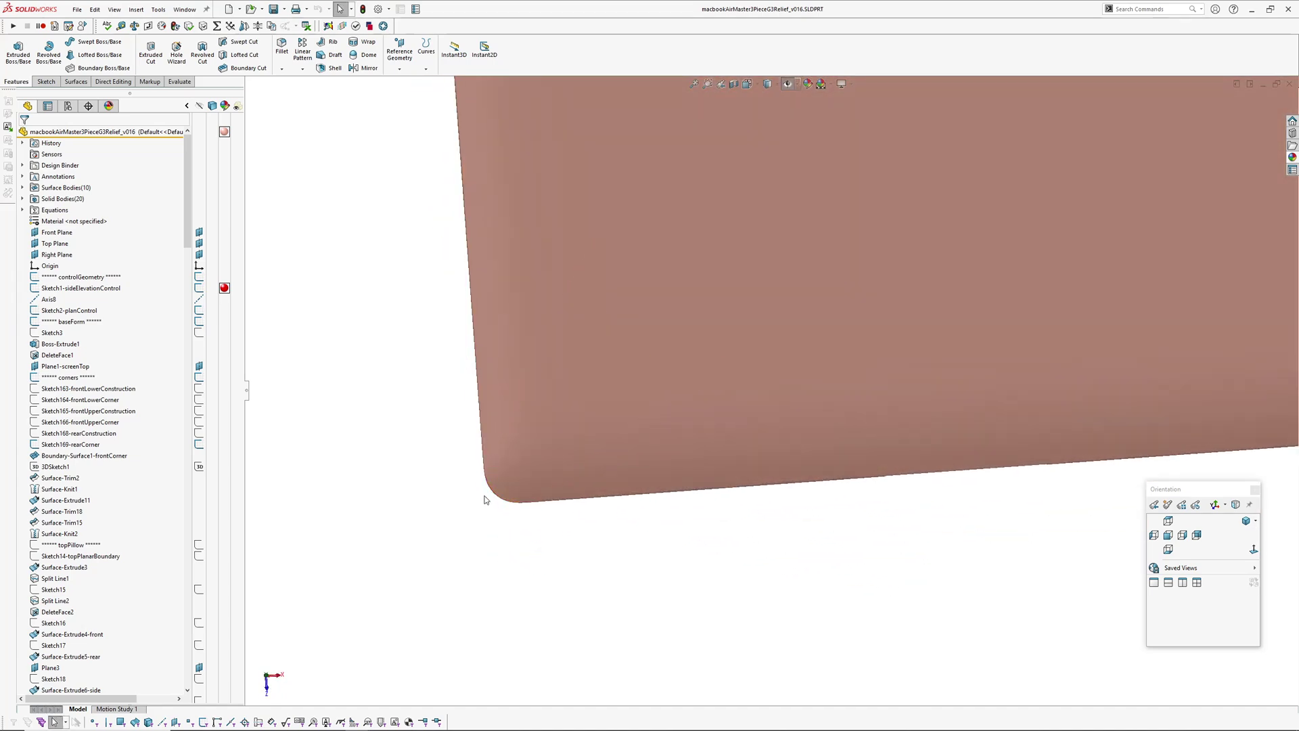
pyautogui.moveTo(548, 524)
pyautogui.mouseDown(button='middle')
pyautogui.moveTo(623, 551)
pyautogui.moveTo(711, 406)
pyautogui.moveTo(778, 241)
pyautogui.moveTo(799, 468)
pyautogui.moveTo(821, 455)
pyautogui.moveTo(792, 299)
pyautogui.moveTo(778, 386)
pyautogui.moveTo(817, 187)
pyautogui.moveTo(931, 374)
pyautogui.moveTo(879, 471)
pyautogui.mouseUp(button='middle')
pyautogui.scroll(-1, 105, 492)
# Inspect the finished bottom case, its corner around the rubber foot and screw hole, and the thin side profile.
pyautogui.moveTo(635, 339)
pyautogui.mouseDown(button='middle')
pyautogui.moveTo(748, 302)
pyautogui.moveTo(789, 352)
pyautogui.moveTo(752, 211)
pyautogui.moveTo(755, 429)
pyautogui.moveTo(760, 257)
pyautogui.mouseUp(button='middle')
pyautogui.scroll(3, 785, 386)
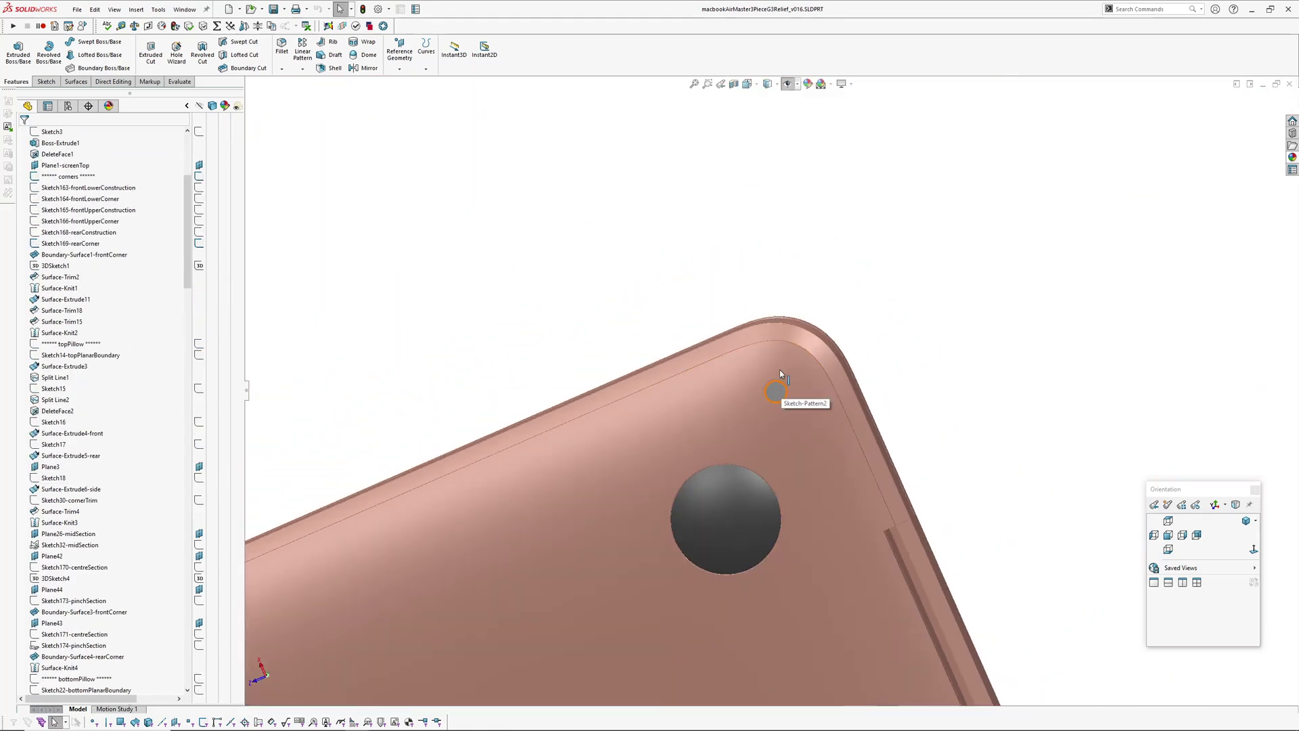
pyautogui.moveTo(778, 377); pyautogui.dragTo(705, 452, button='middle')
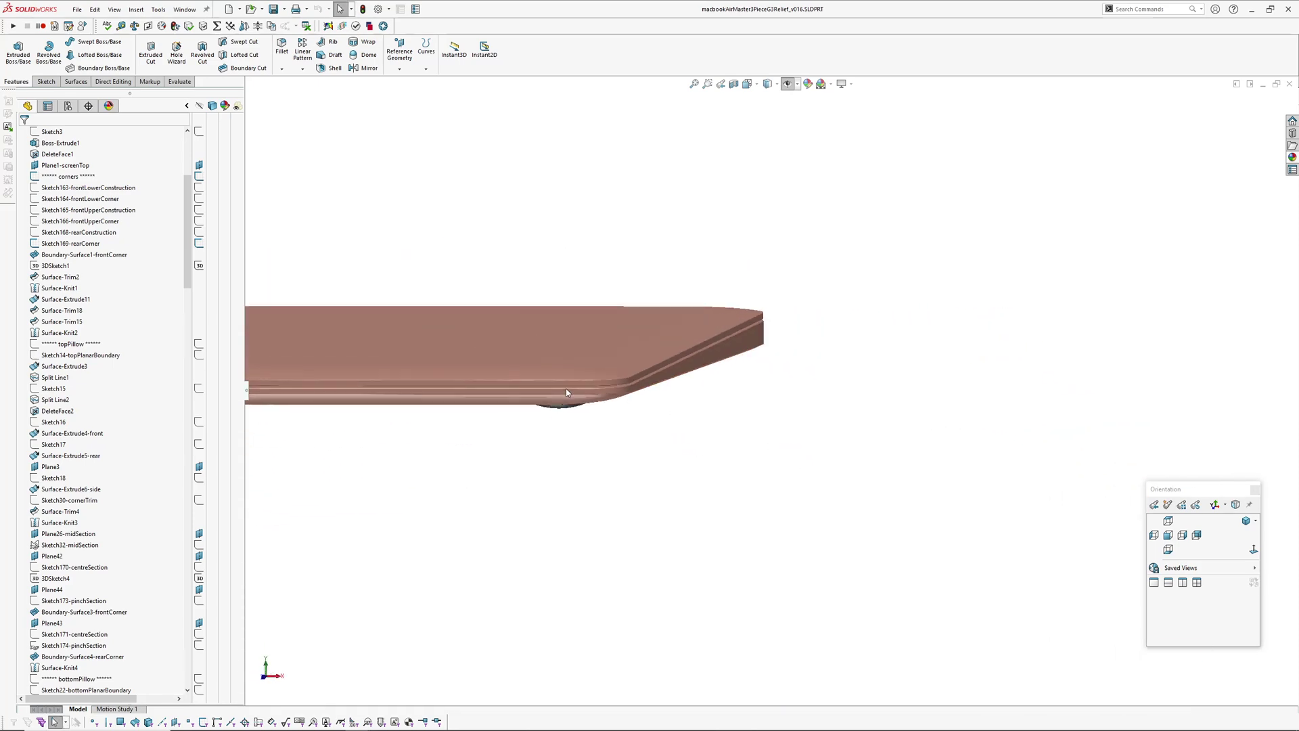
pyautogui.moveTo(561, 391); pyautogui.dragTo(914, 323, button='middle')
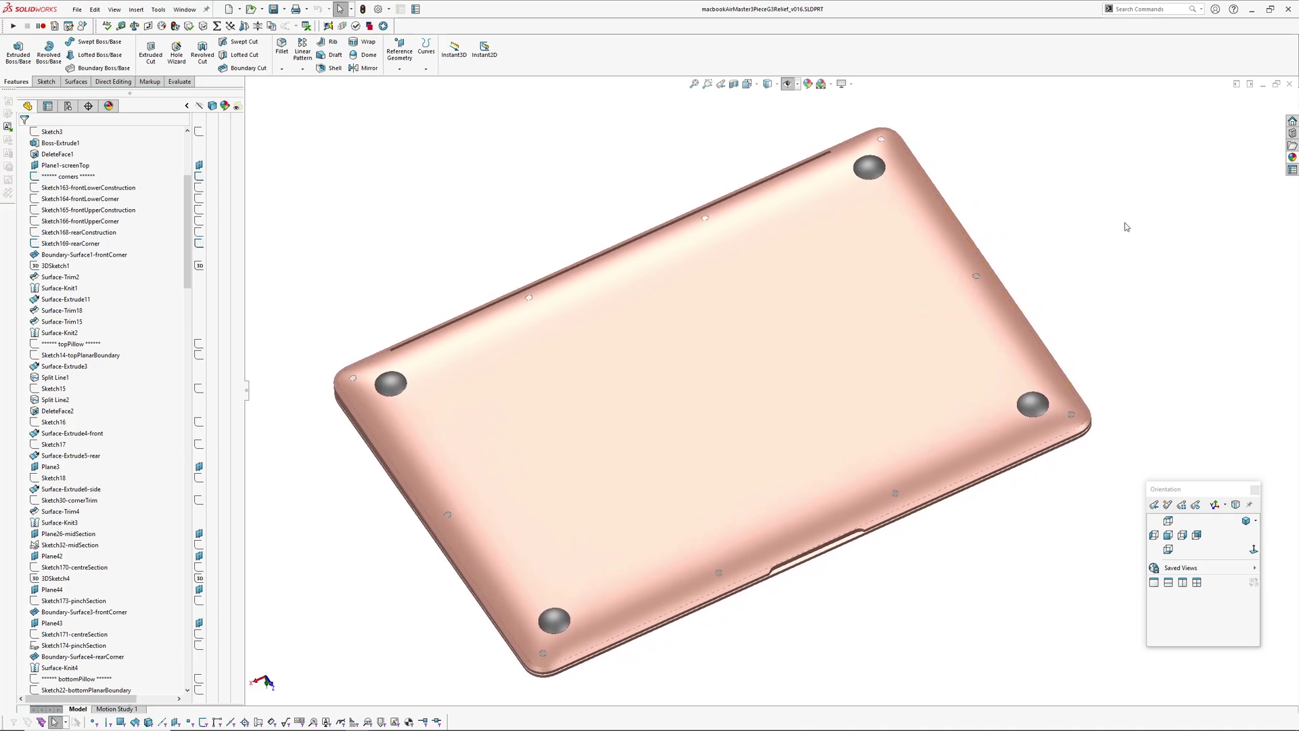